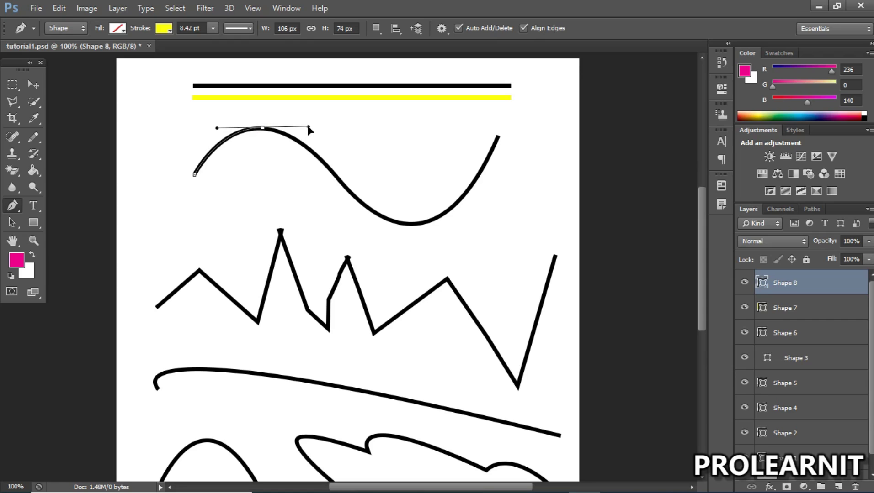
Trace the black wave with a yellow 8.42 pt Pen path, placing smooth anchors at the crest, middle slope and right end.
left_click_drag(308, 127, 308, 127)
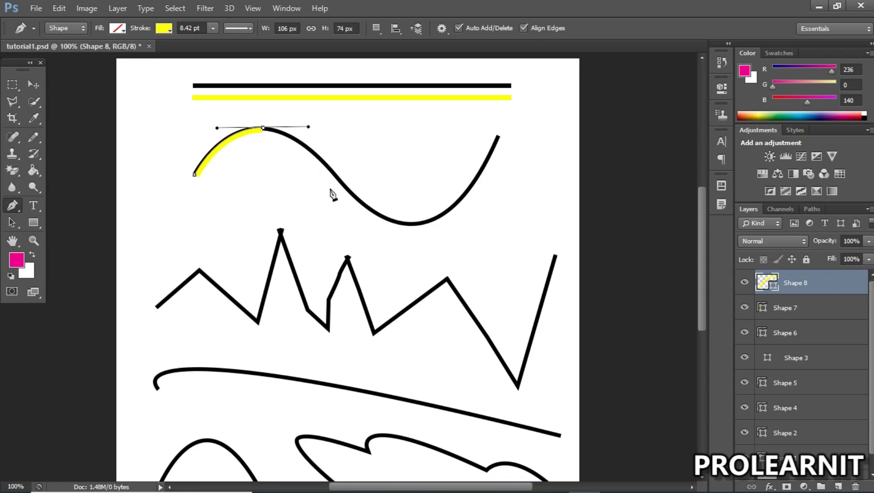
left_click(355, 200)
left_click_drag(358, 205, 381, 228)
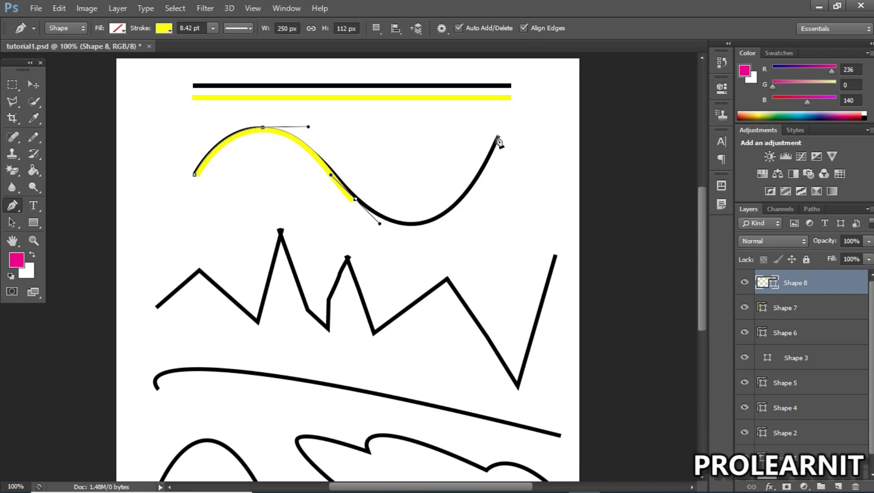
mouse_move(498, 137)
left_mouse_down()
mouse_move(499, 65)
mouse_move(537, 46)
mouse_move(540, 107)
mouse_move(554, 100)
mouse_move(557, 109)
left_mouse_up()
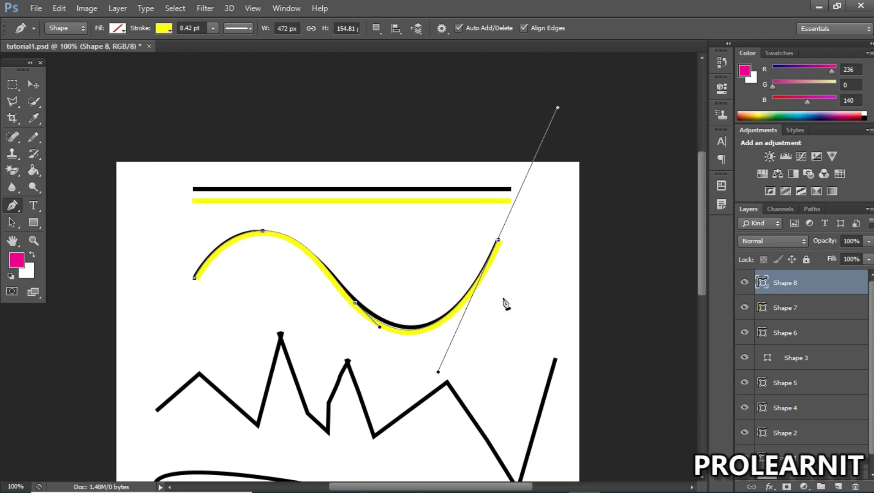
Move the yellow curve off the black wave so that it sits slightly below it.
left_click(41, 90)
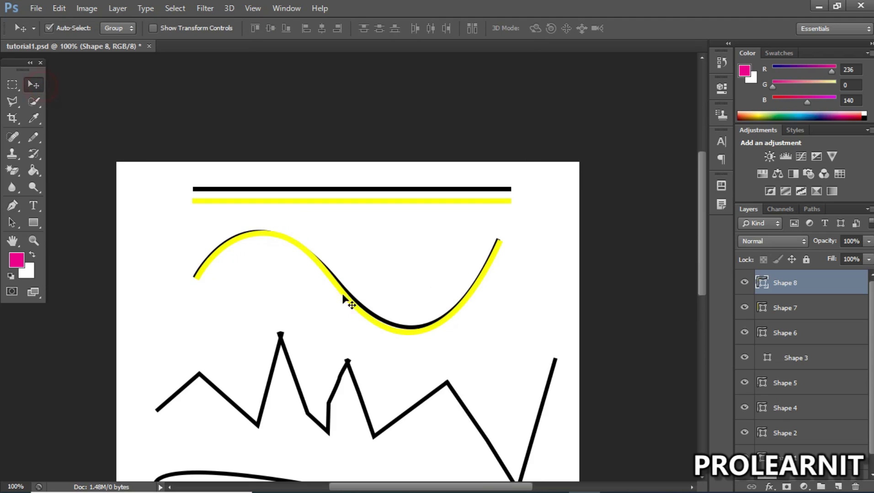
left_click_drag(356, 311, 353, 306)
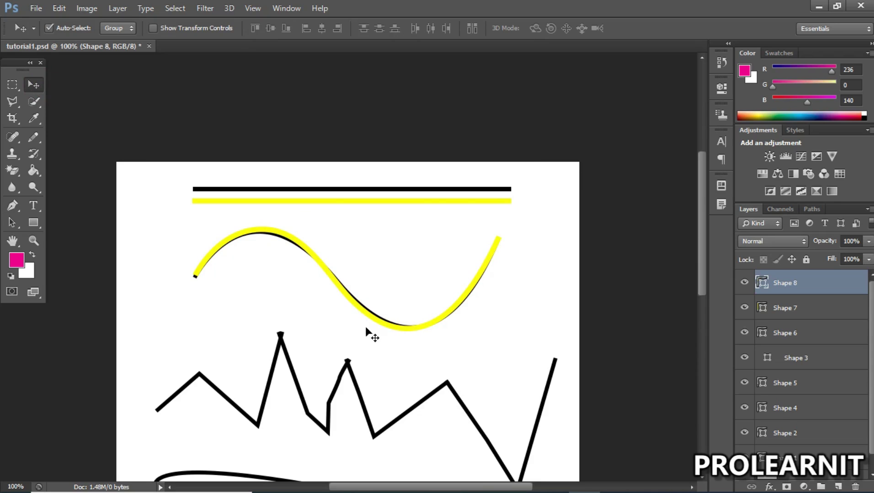
left_click_drag(370, 320, 396, 353)
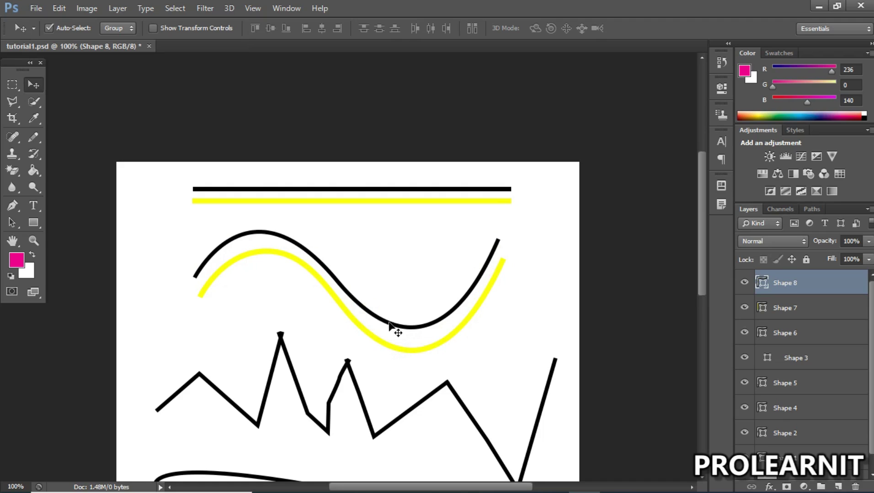
scroll(405, 333, "down", 2)
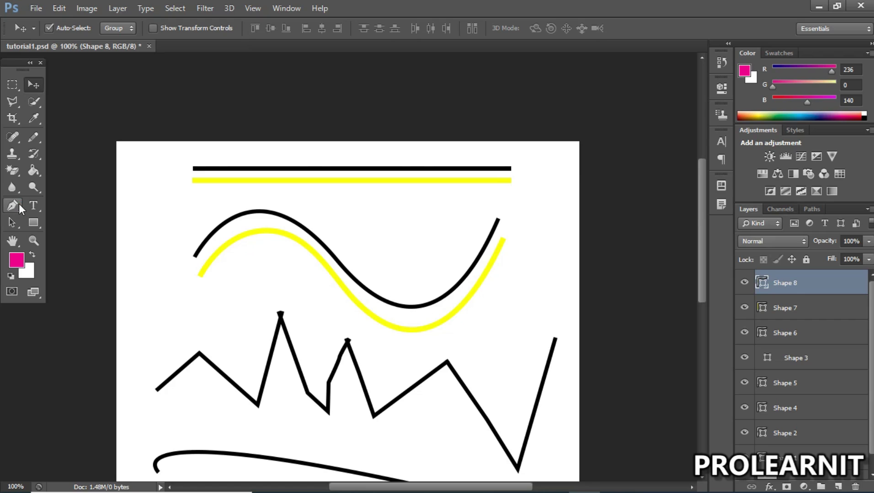
Undo the moves and anchor edits on the yellow curve back to its first traced segment.
left_click(20, 206)
left_click(197, 276)
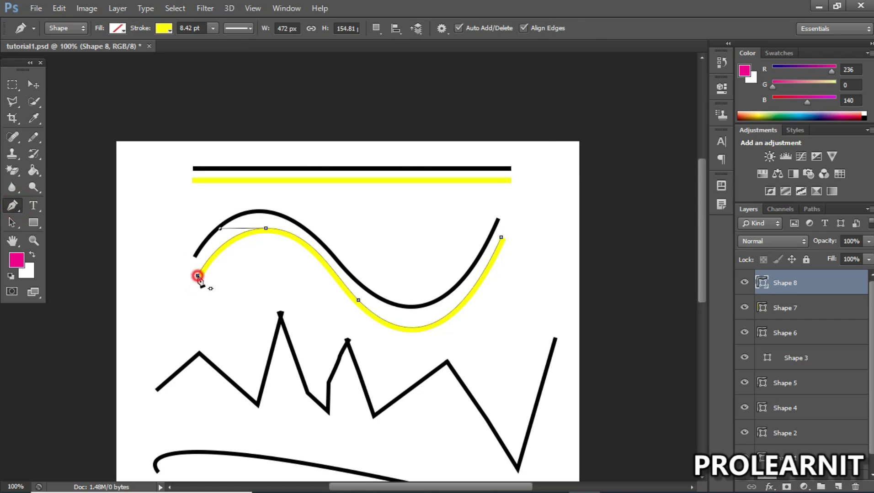
key("ctrl+z")
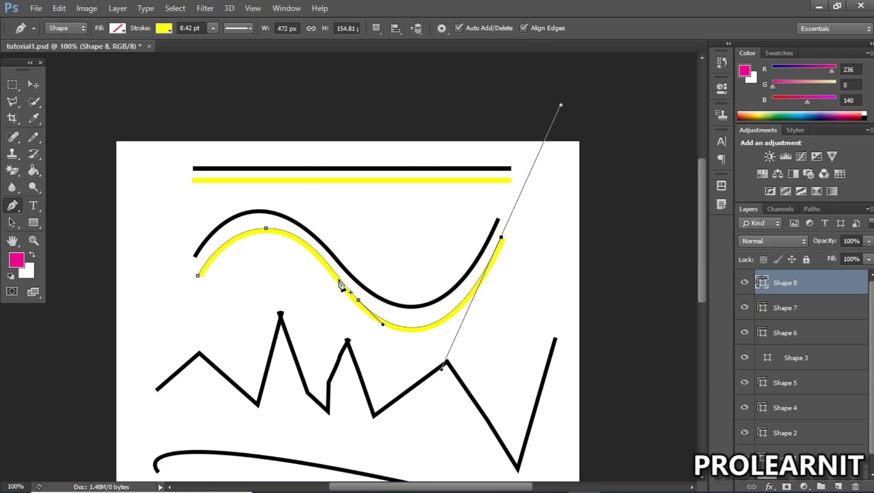
key("ctrl+alt+z")
key("ctrl+alt+z")
key("ctrl+alt+z")
key("ctrl+alt+z")
key("ctrl+alt+z")
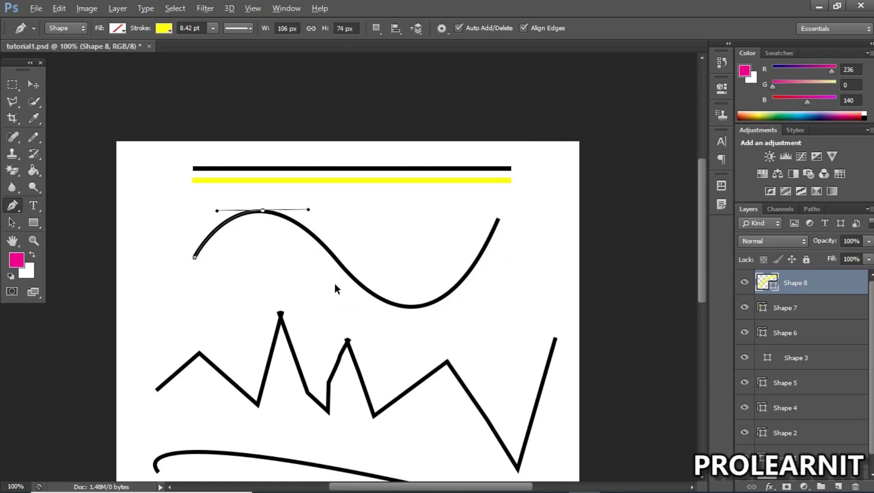
Trace the black wave again from its left end with a yellow curved Pen path about 474 by 150 px.
left_click(196, 258)
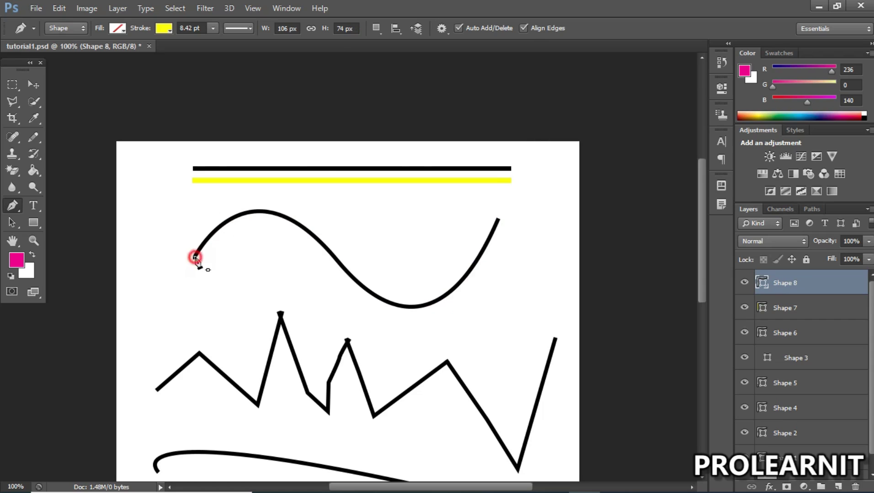
left_click_drag(258, 213, 298, 211)
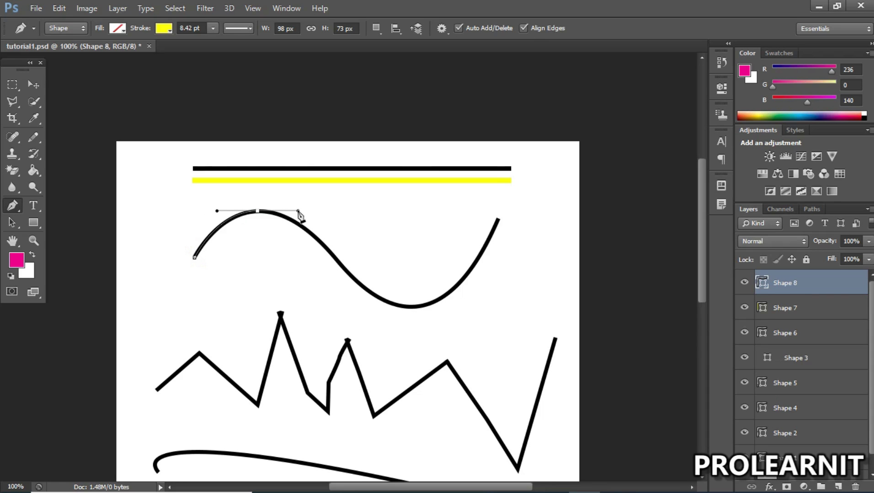
left_click_drag(298, 213, 298, 214)
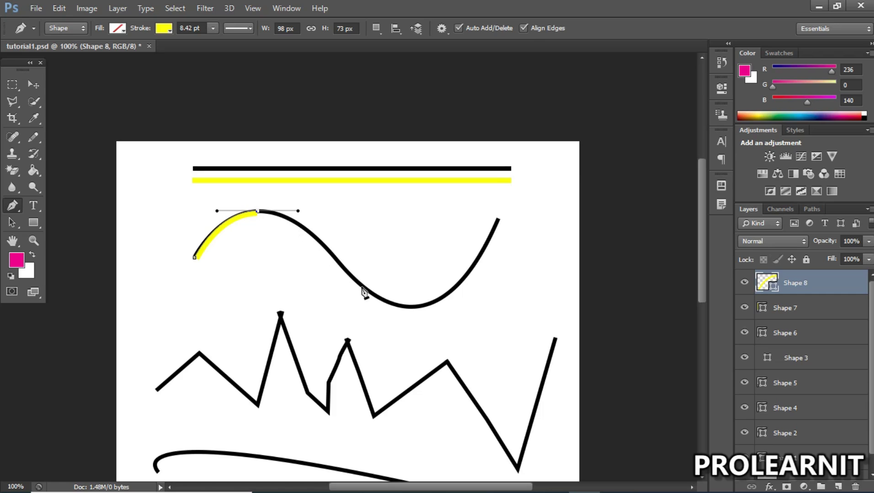
left_click_drag(362, 287, 387, 317)
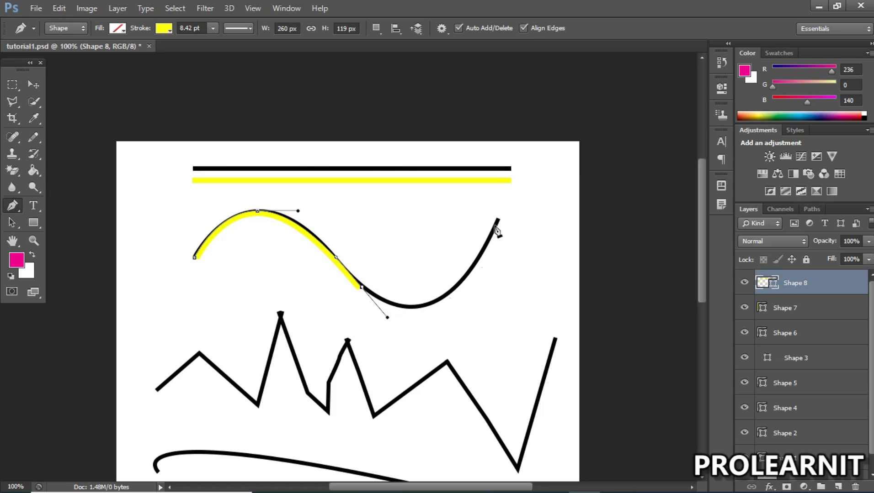
mouse_move(499, 218)
left_mouse_down()
mouse_move(498, 150)
mouse_move(555, 102)
mouse_move(560, 72)
mouse_move(537, 108)
left_mouse_up()
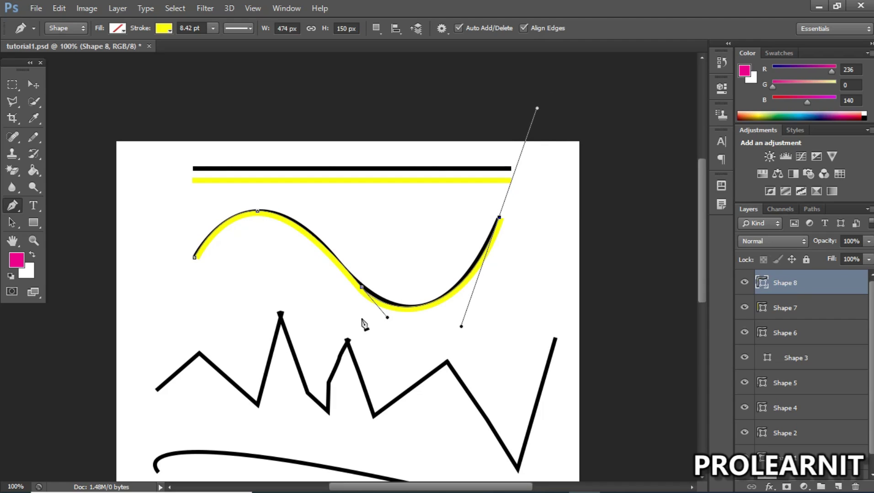
left_click(33, 85)
Try to start a separate Pen path at the zigzag's left end, and undo the stray connecting segment.
scroll(344, 352, "down", 8)
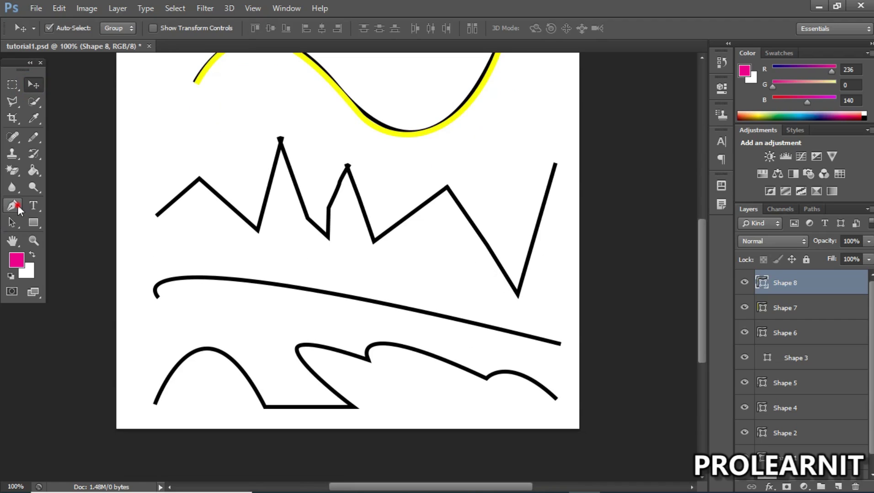
left_click(17, 208)
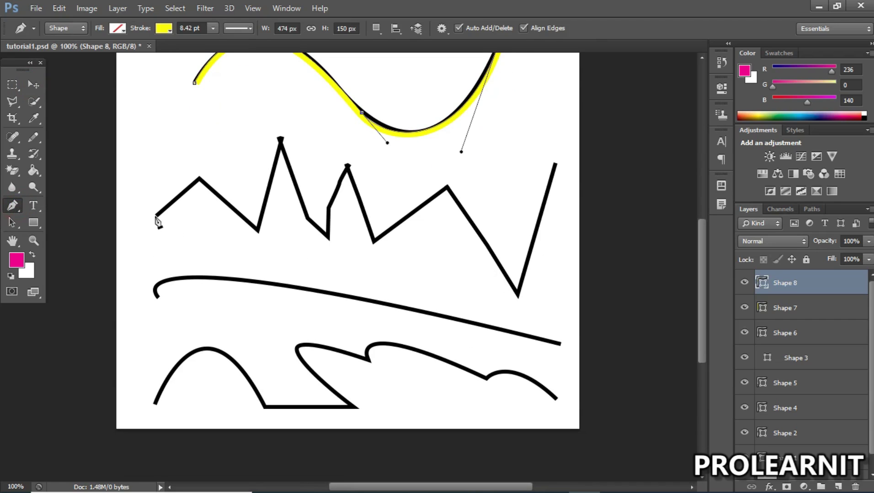
left_click(155, 216)
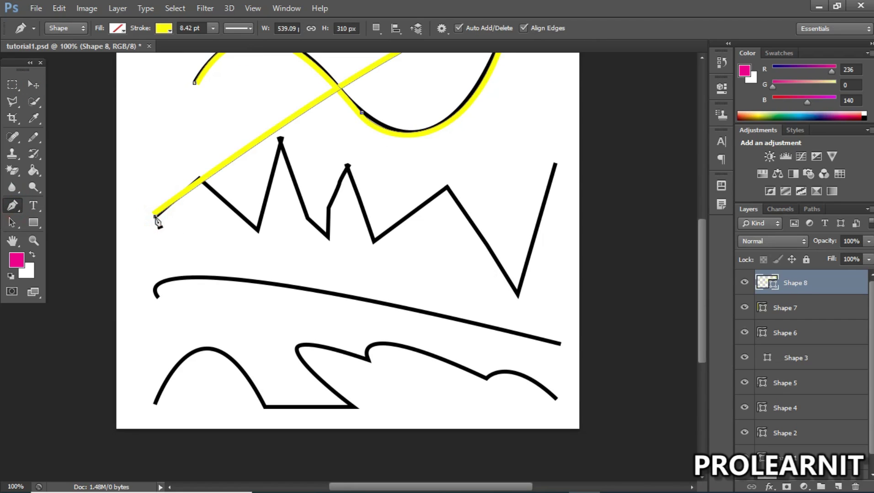
key("ctrl+z")
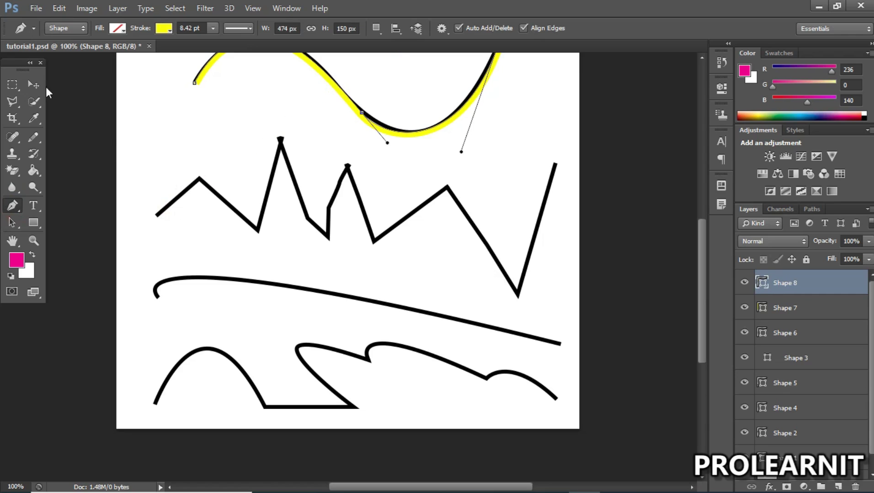
left_click(32, 84)
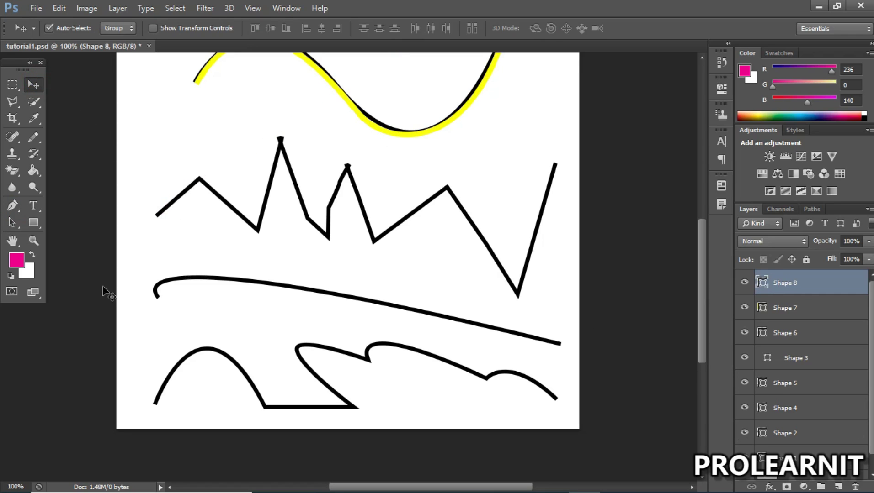
left_click(13, 206)
left_click(33, 84)
Add a new empty layer above the yellow curve's layer for tracing the zigzag line.
left_click(839, 487)
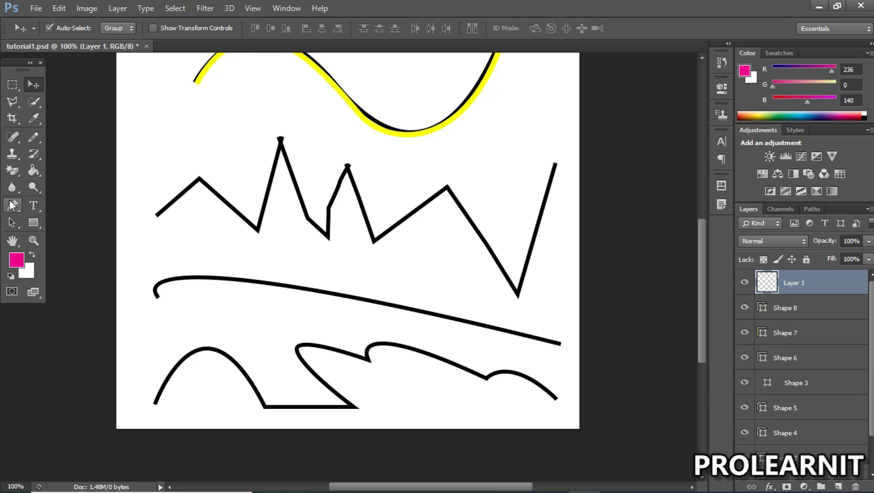
left_click(13, 206)
left_click(156, 217)
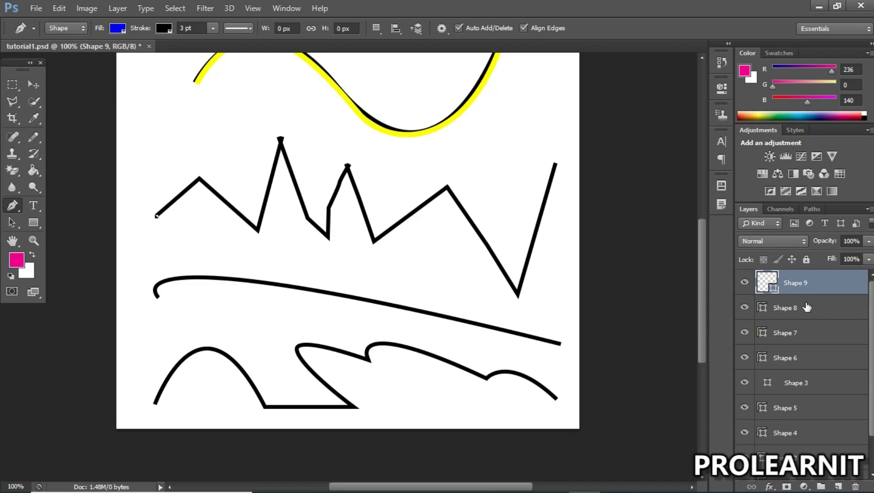
key("ctrl+z")
left_click(15, 206)
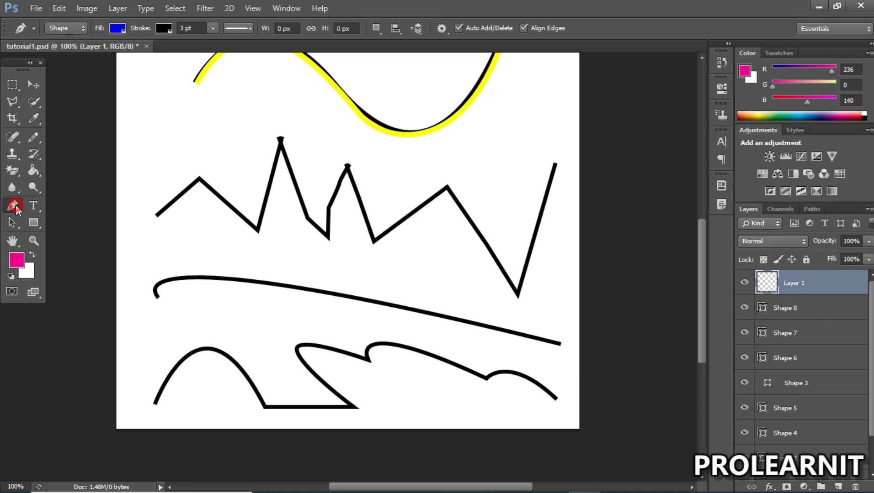
Draw a straight Pen segment from the zigzag's left end to its first peak, about 69 by 59 px.
left_click(156, 217)
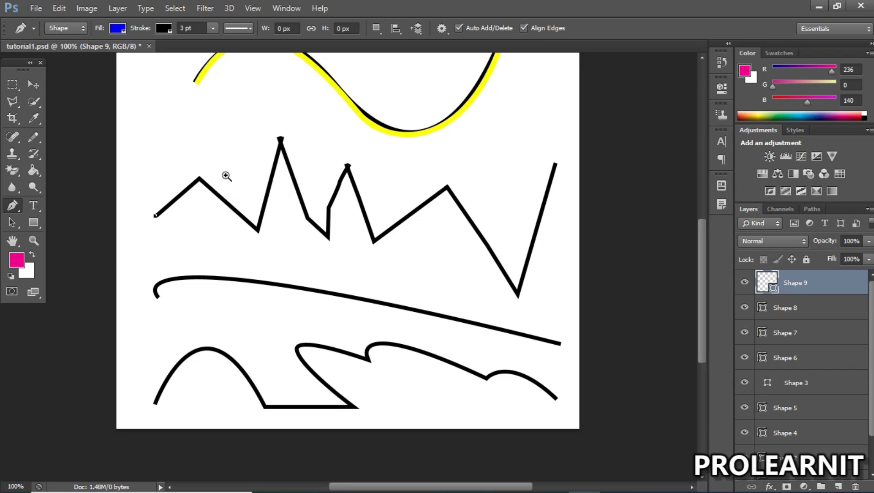
key("z")
left_click(203, 183)
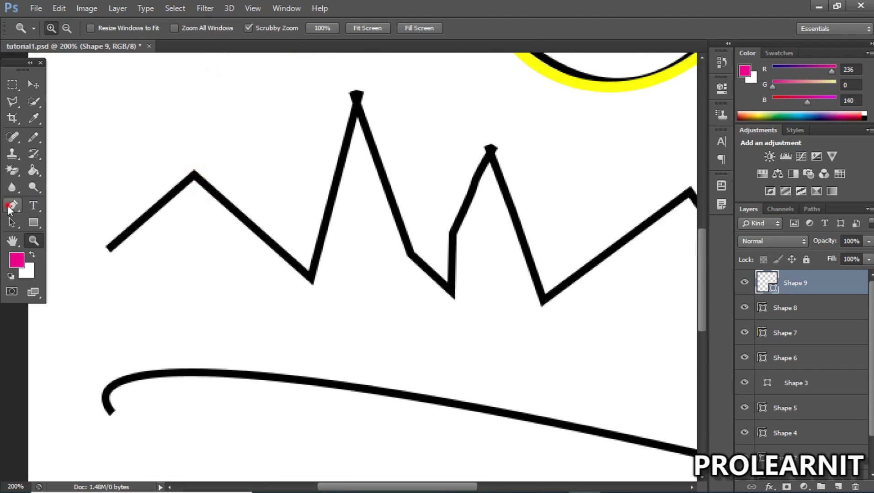
left_click(12, 205)
left_click(105, 250)
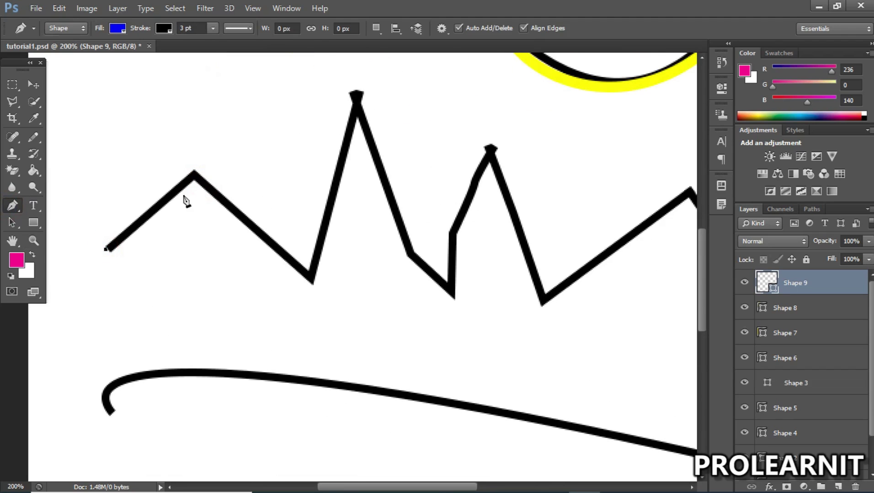
left_click(194, 174)
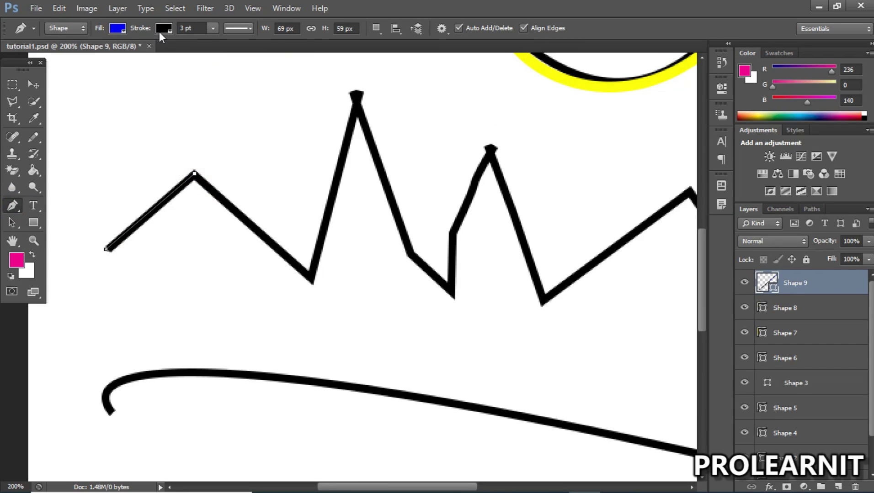
Set the zigzag segment's fill to none and its stroke colour to yellow.
left_click(118, 29)
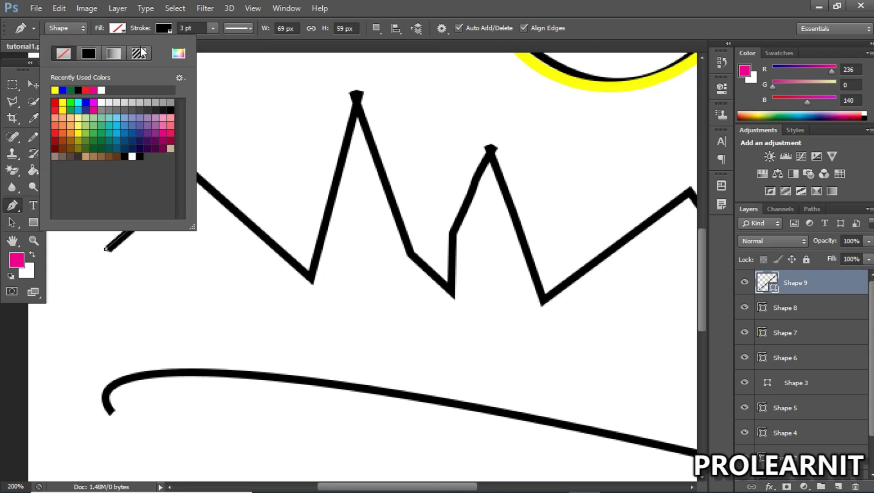
left_click(167, 30)
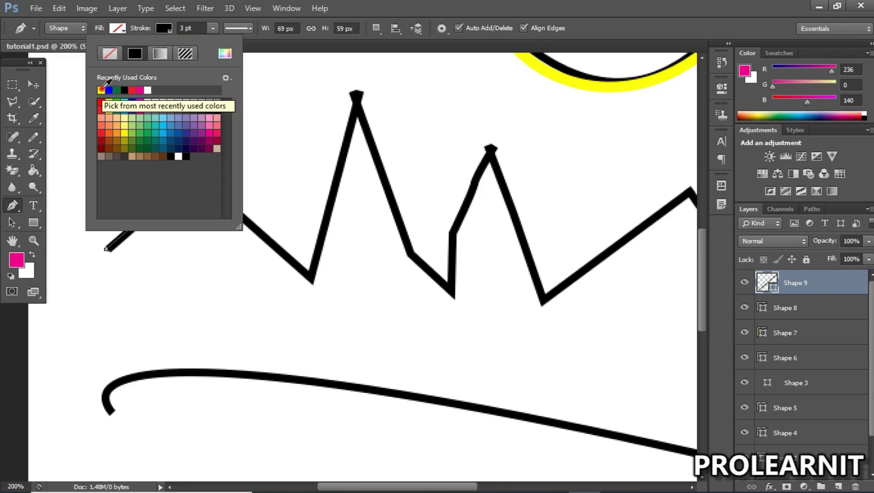
left_click(101, 89)
left_click(165, 29)
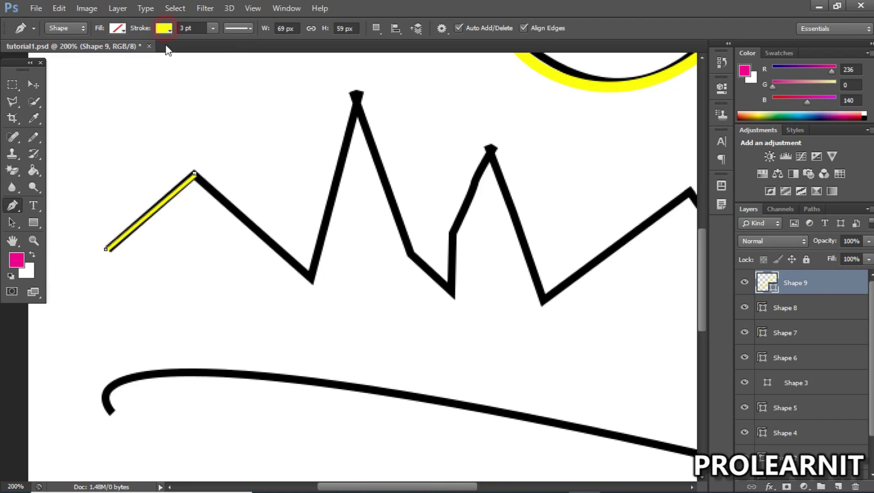
Set the zigzag segment's stroke width to 5.53 pt, keeping the solid line style.
left_click(213, 29)
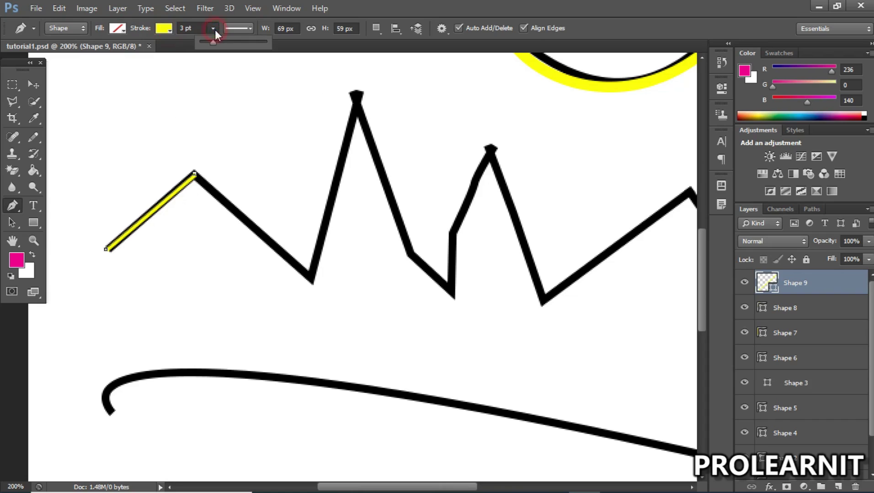
left_click(215, 42)
left_click_drag(216, 44, 215, 44)
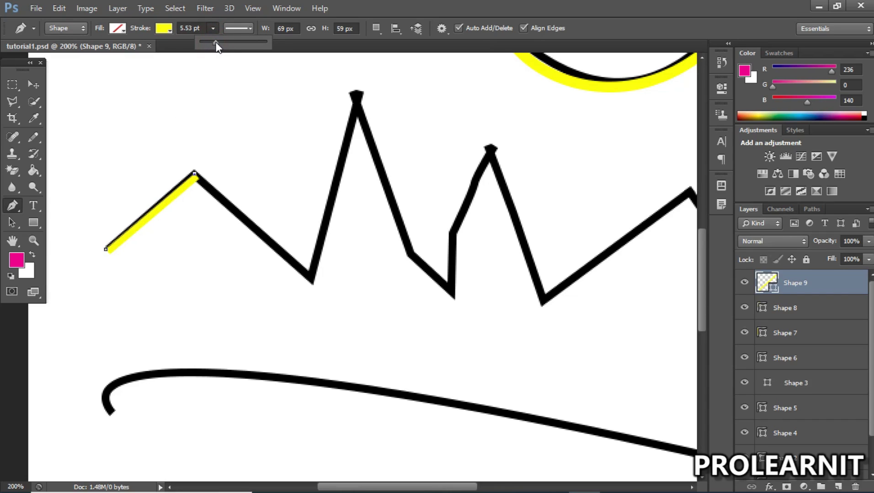
left_click(240, 27)
left_click(240, 28)
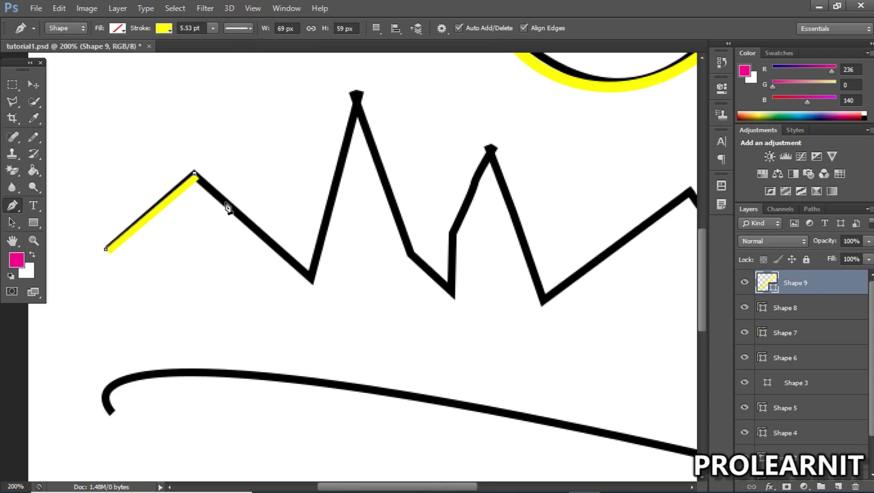
Continue the zigzag path from the first peak through the first valley to the tall peak, reaching about 196 by 147 px.
left_click(195, 174)
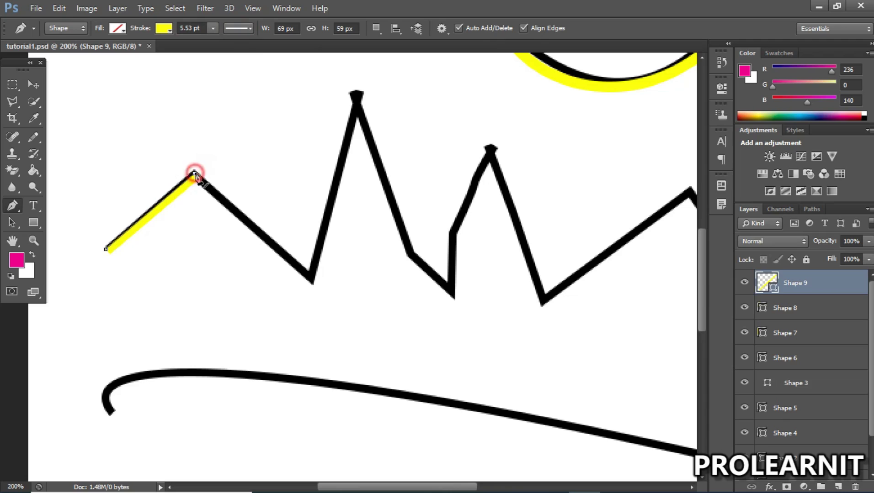
left_click(312, 282)
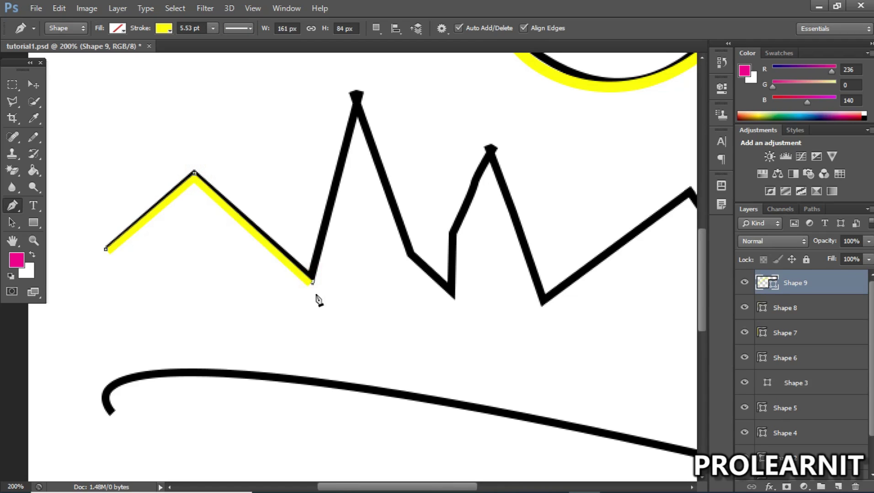
left_click(358, 94)
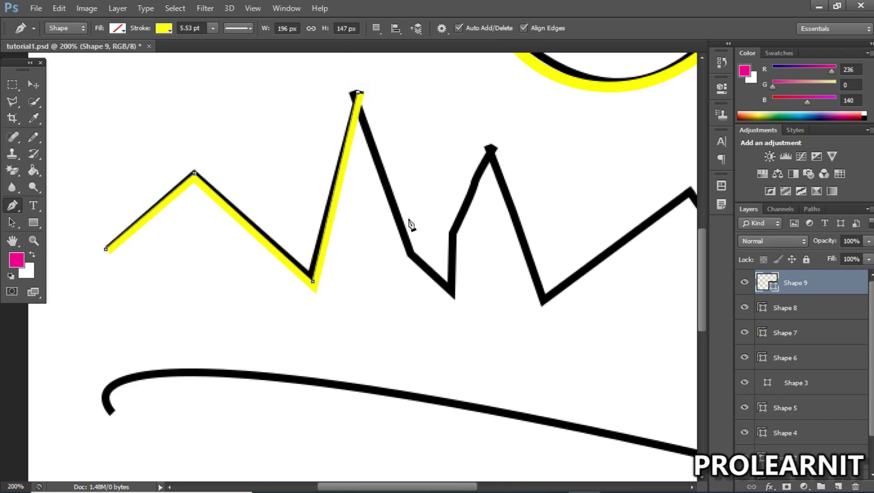
left_click_drag(409, 220, 334, 335)
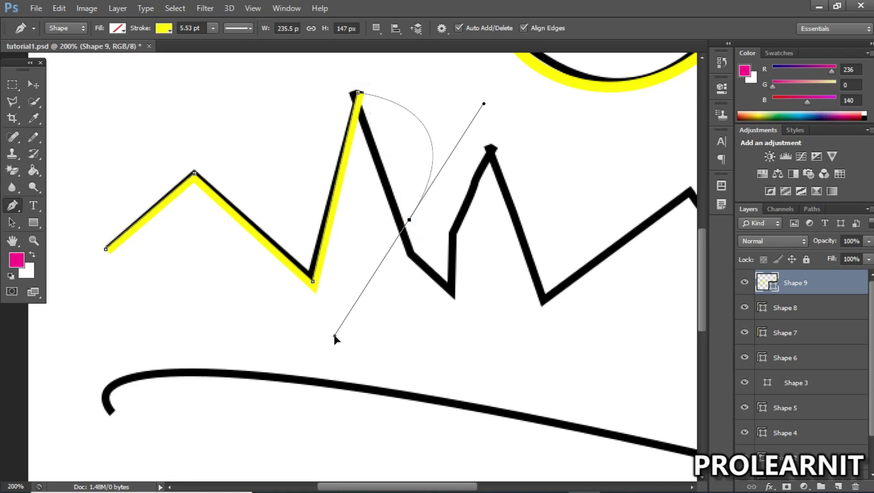
left_click_drag(334, 336, 308, 366)
key("ctrl+z")
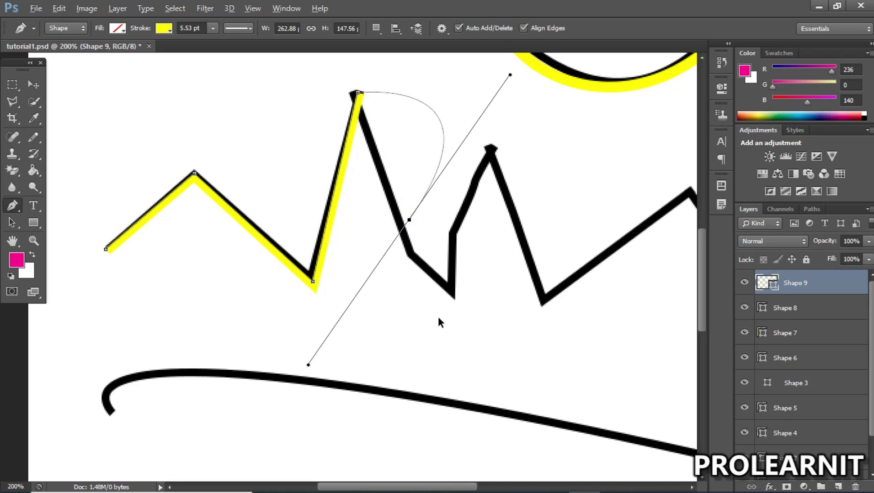
Continue the path with straight segments from the tall peak through the bend and valley, and up to the next peak, reaching about 302 px wide.
left_click(358, 93)
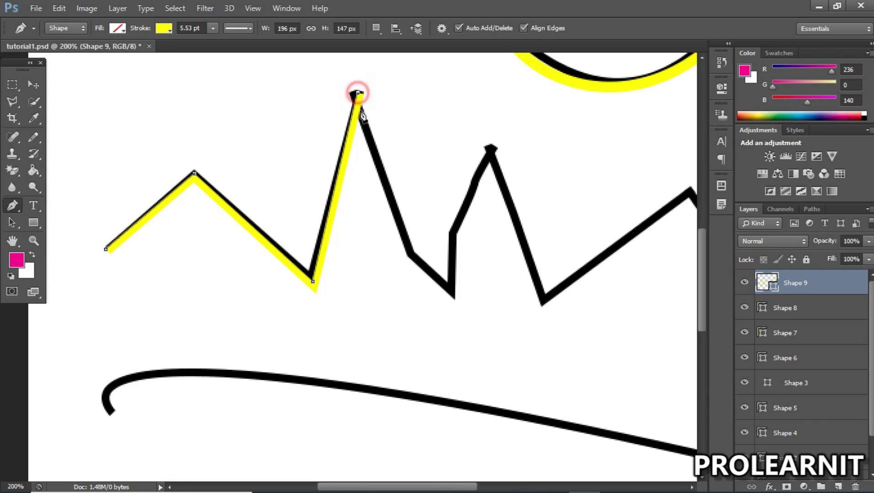
left_click(410, 255)
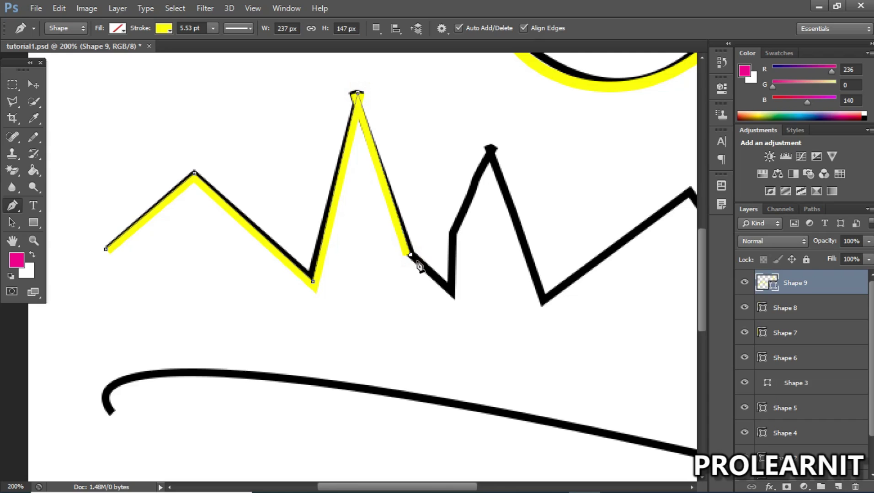
left_click(454, 297)
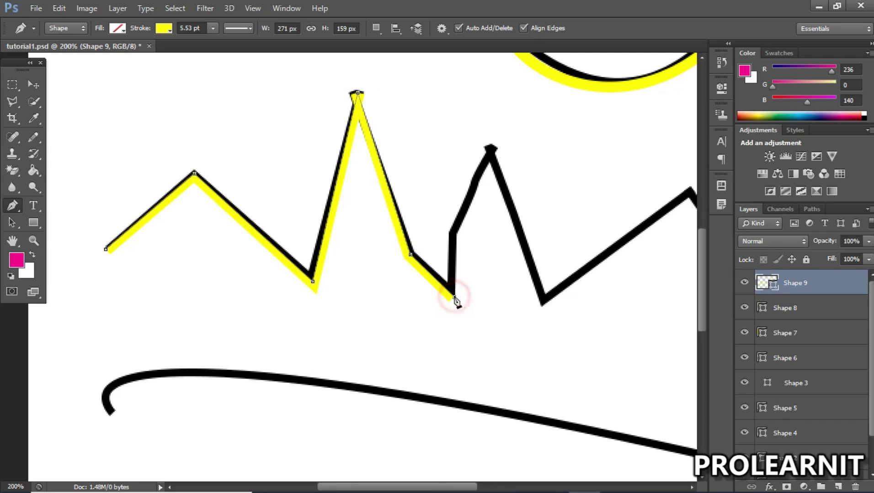
left_click(453, 236)
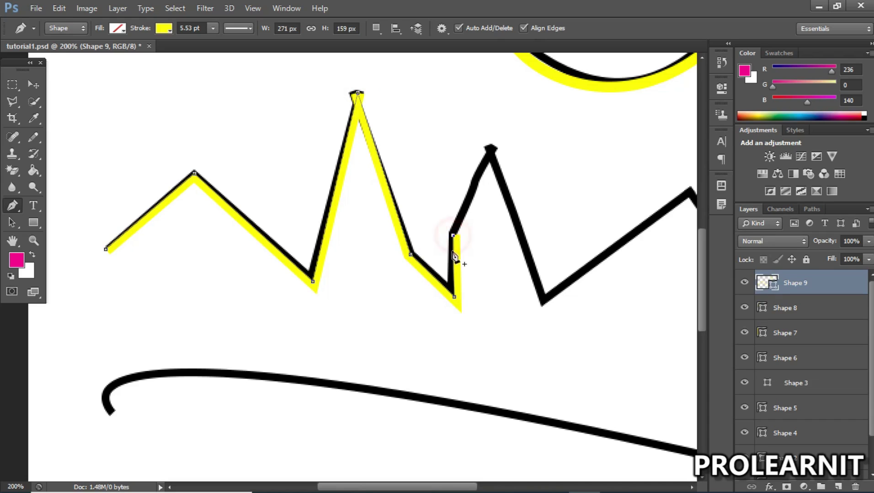
left_click(477, 177)
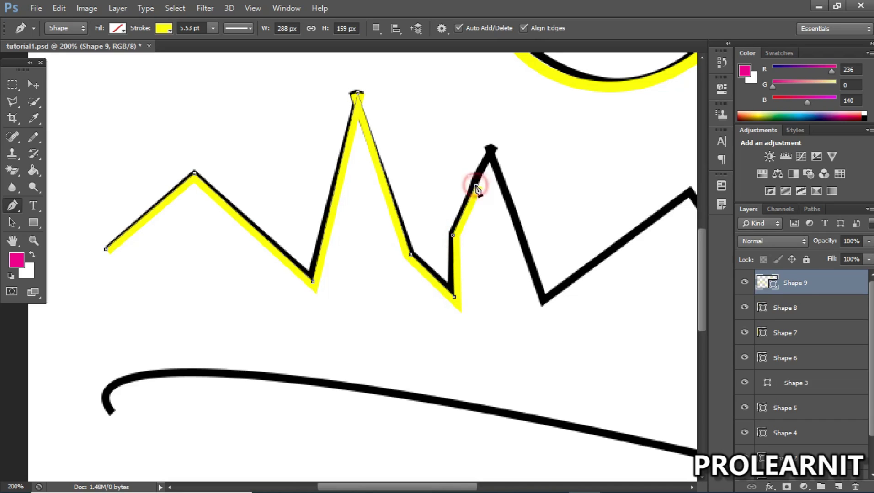
left_click(489, 152)
left_click(493, 148)
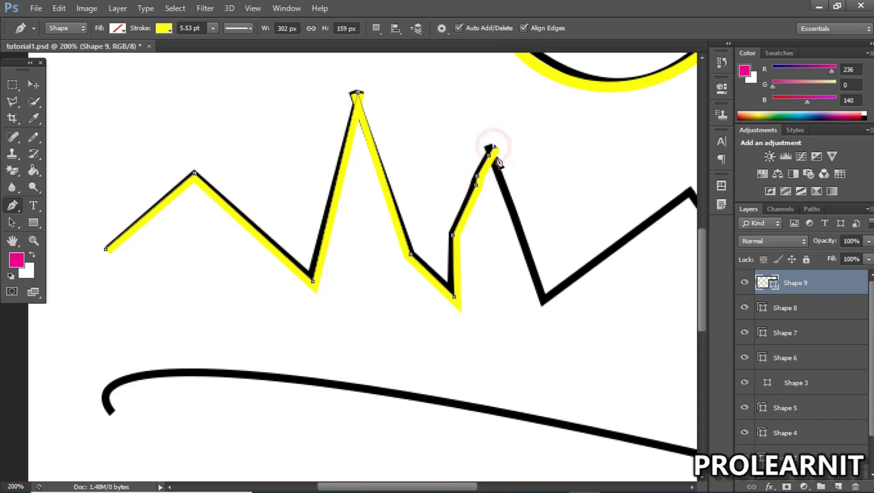
Finish tracing the zigzag with straight segments from that peak to the line's right end, reaching about 623 by 246 px.
left_click(543, 301)
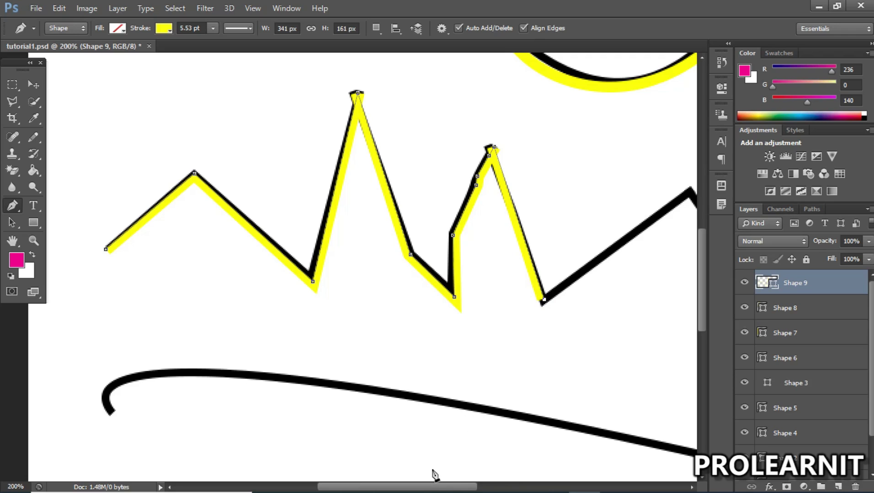
left_click_drag(443, 486, 487, 487)
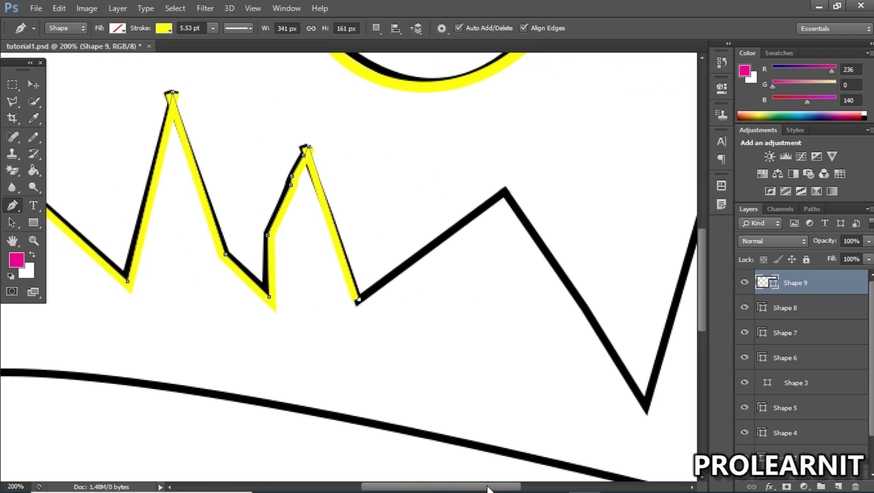
left_click(506, 192)
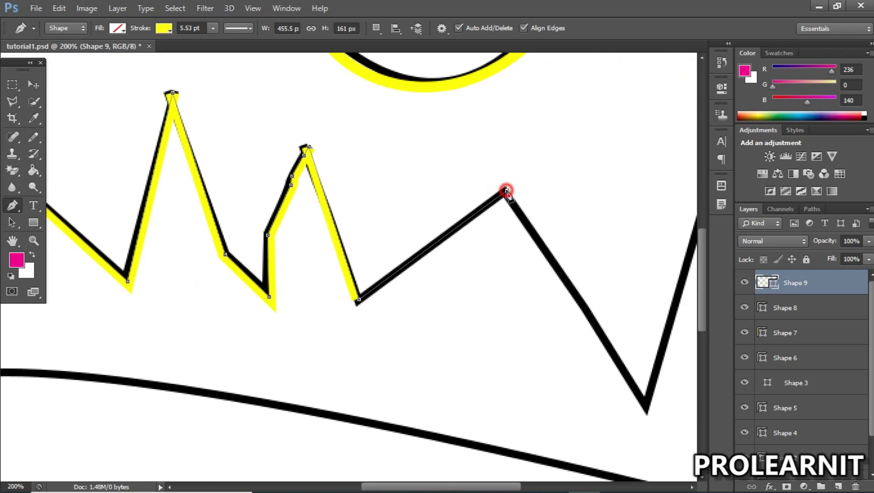
left_click(644, 409)
left_click(522, 486)
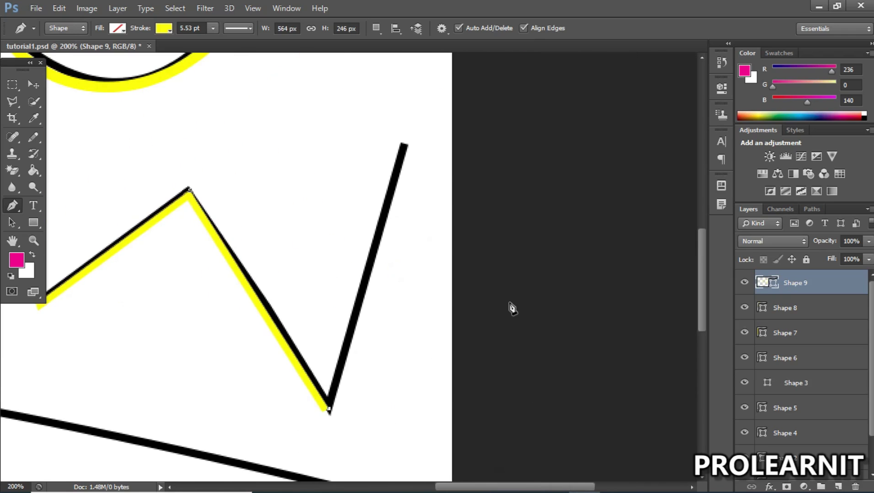
left_click(403, 145)
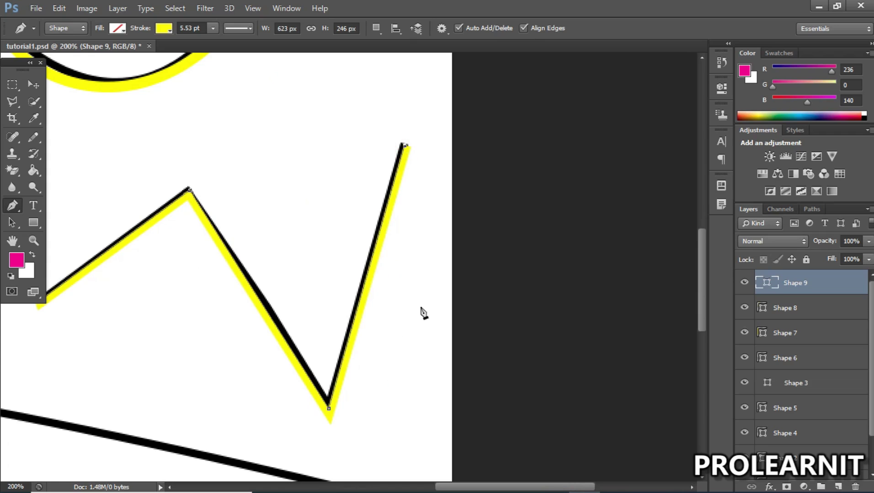
Start tracing the long curve with a curved Pen segment over its left hook, about 38 by 30 px, and a 7.27 pt stroke.
key("z")
left_click(266, 326, "alt")
left_click(266, 327, "alt")
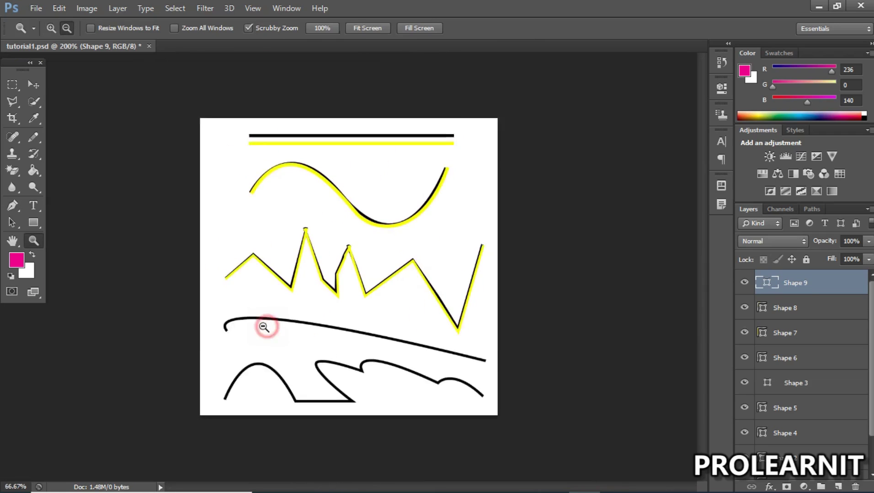
left_click(266, 327, "alt")
left_click(309, 329)
left_click(325, 340)
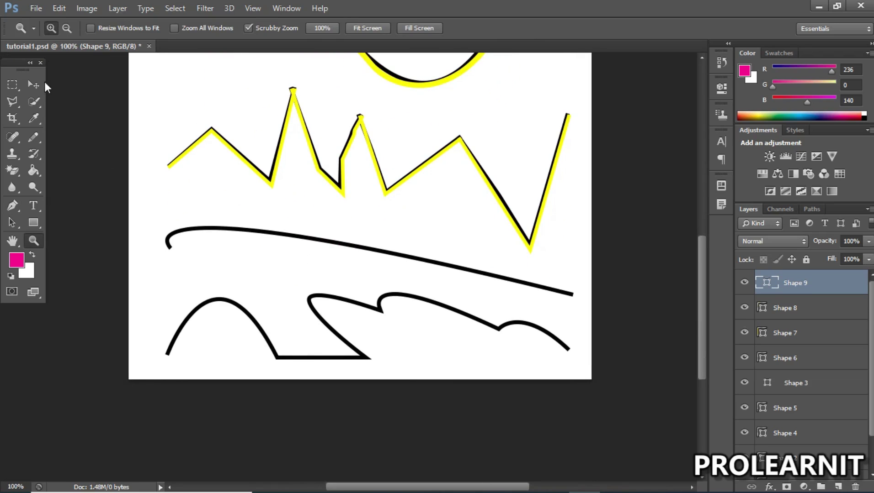
left_click(33, 84)
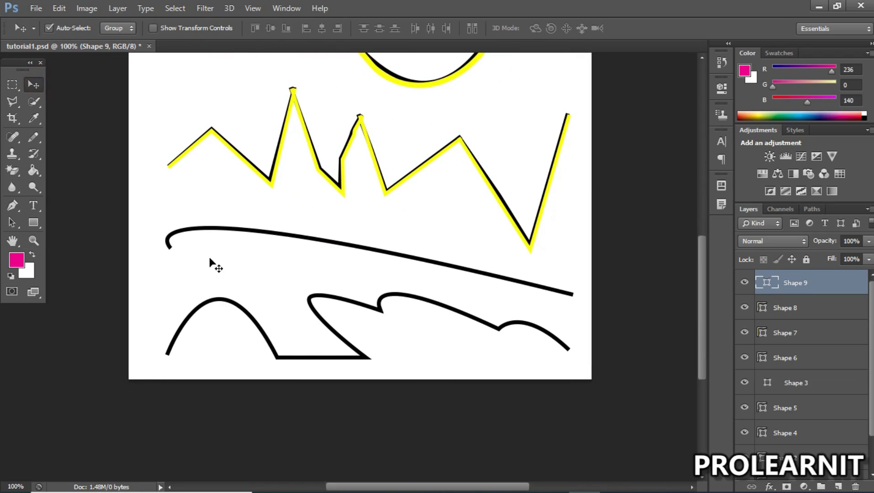
left_click(12, 205)
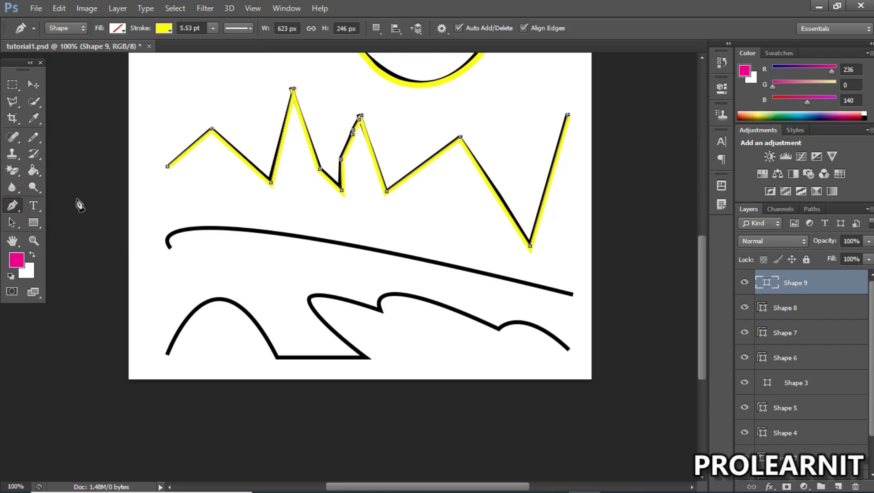
left_click(15, 206)
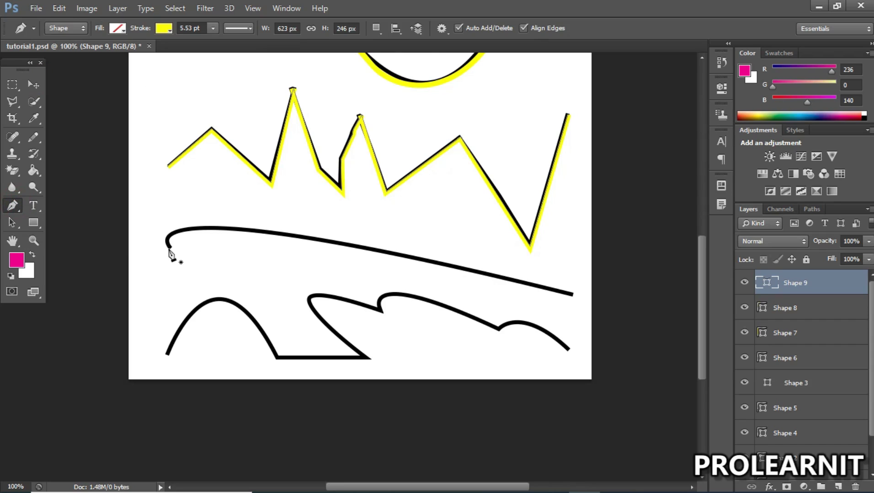
mouse_move(171, 248)
left_mouse_down()
mouse_move(193, 228)
mouse_move(230, 227)
left_mouse_up()
left_click(213, 29)
left_click_drag(212, 43, 216, 42)
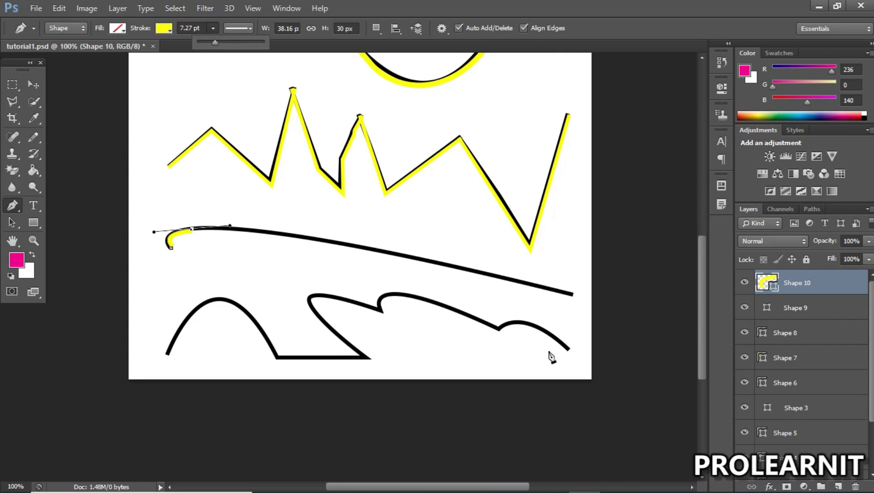
Extend the hook path with one curved segment to the long curve's right end, reaching about 632 by 104 px.
mouse_move(574, 295)
left_mouse_down()
mouse_move(599, 306)
mouse_move(603, 345)
mouse_move(657, 356)
mouse_move(704, 347)
mouse_move(653, 346)
mouse_move(656, 355)
mouse_move(666, 352)
left_mouse_up()
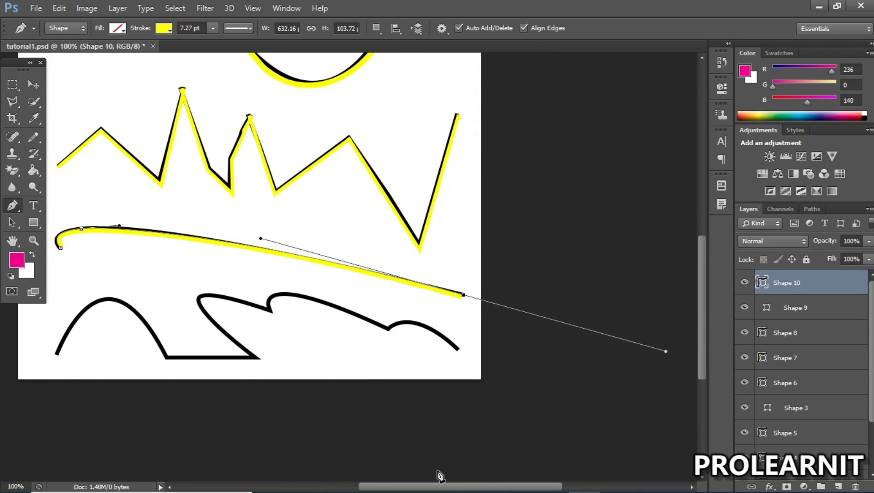
left_click_drag(435, 487, 376, 487)
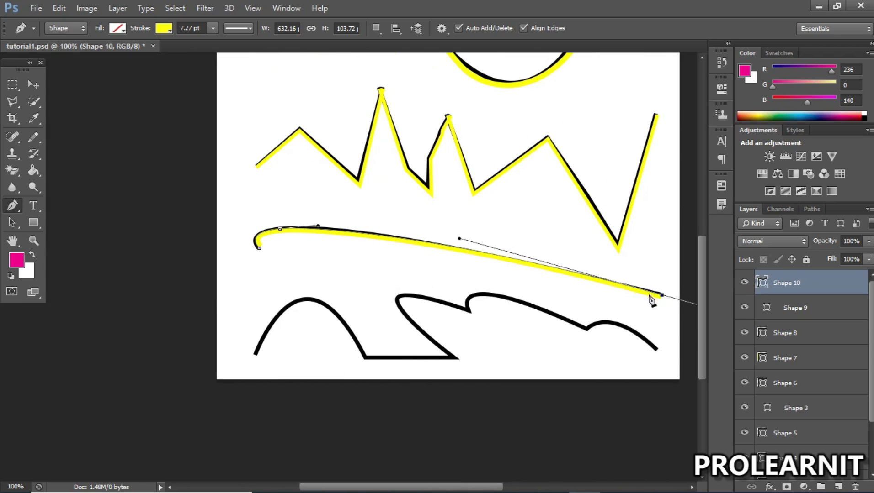
left_click(33, 85)
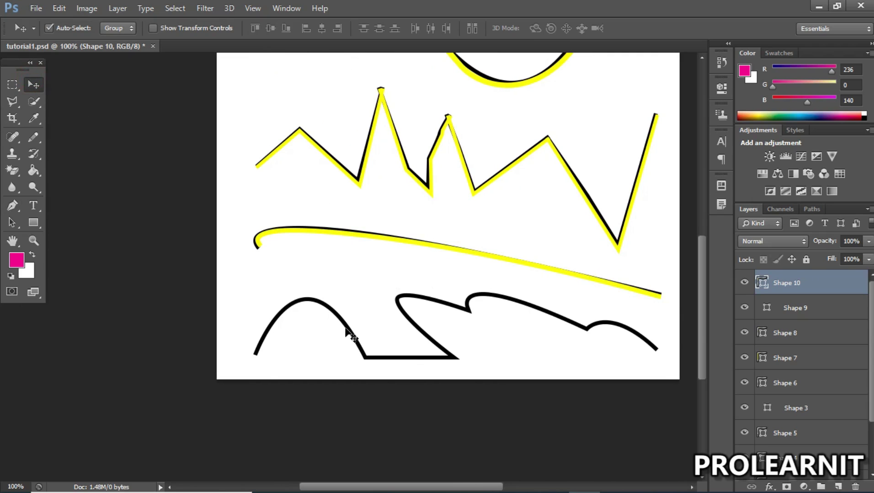
Add a new empty layer above the long curve's layer for tracing the bottom template line.
key("z")
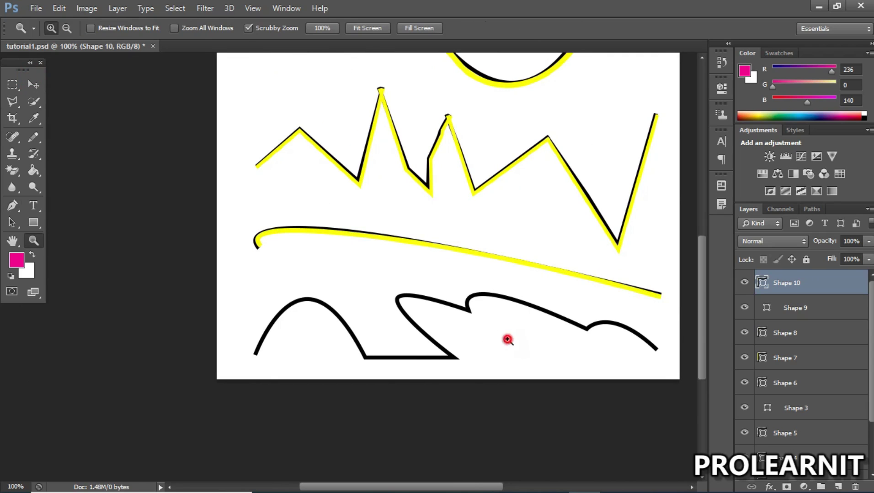
left_click(506, 341)
scroll(301, 339, "down", 1)
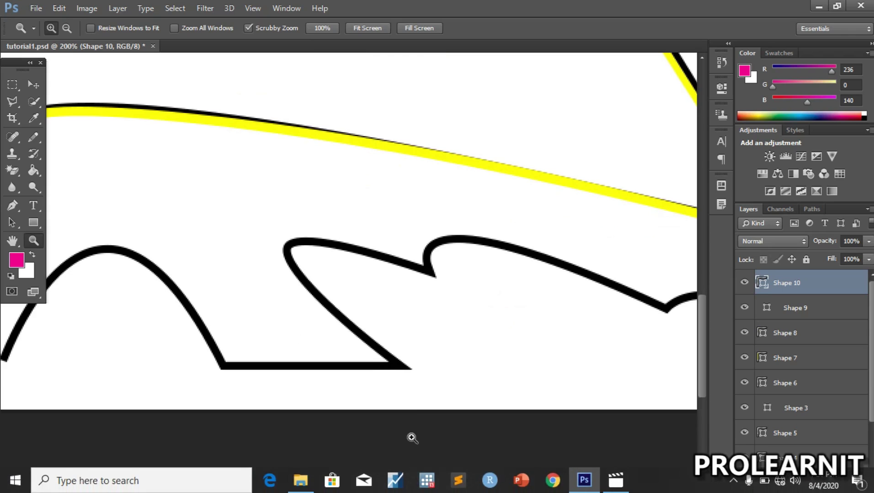
left_click_drag(417, 487, 406, 488)
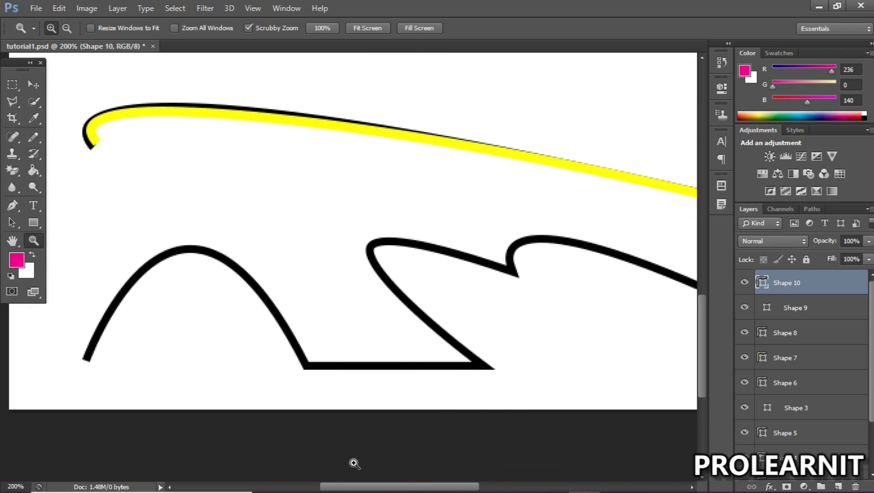
left_click(14, 208)
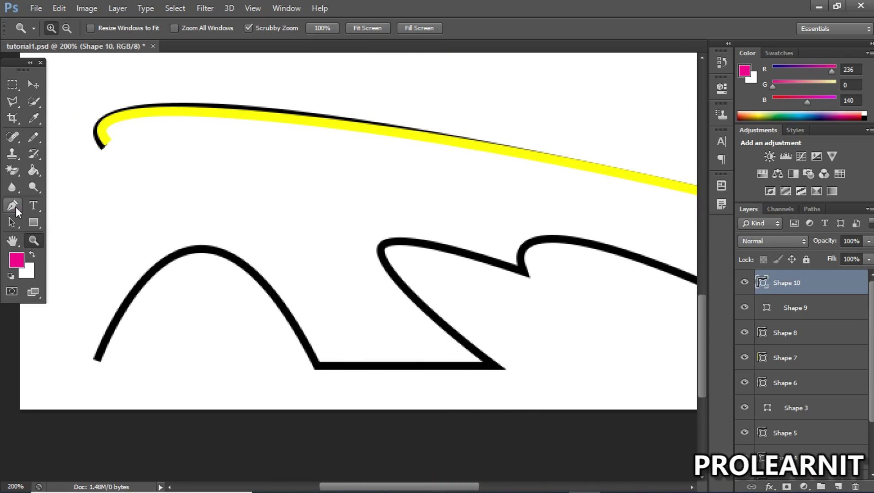
left_click(96, 358)
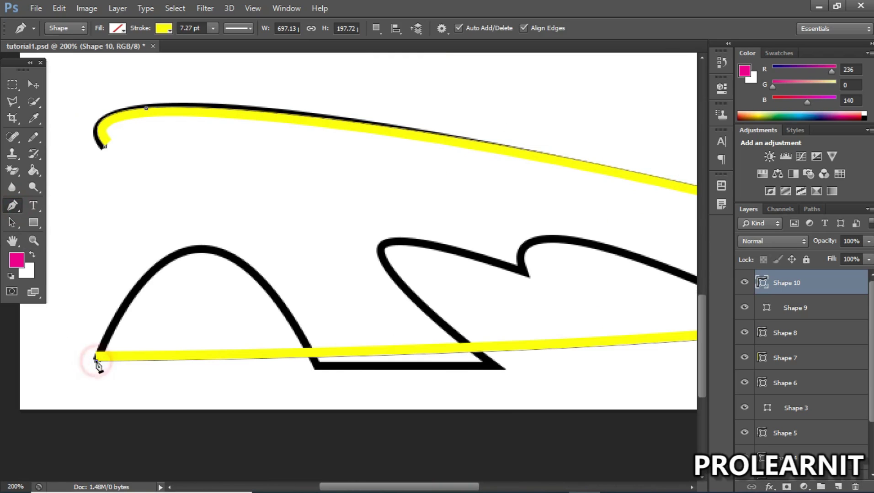
key("ctrl+z")
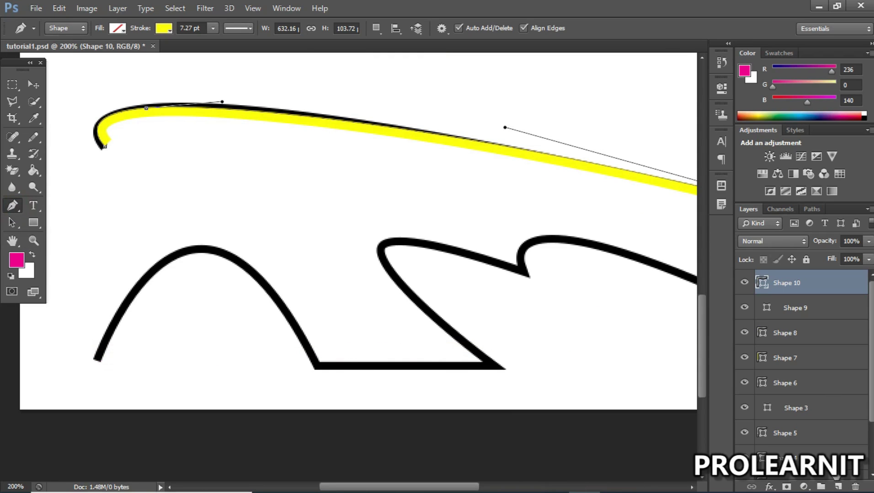
left_click(838, 487)
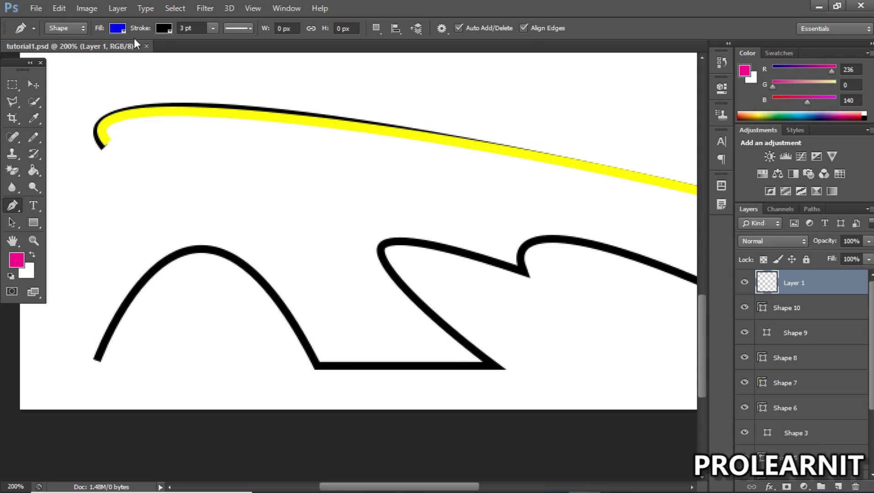
Set the Pen tool's fill to none and its stroke colour to yellow for the new layer.
left_click(118, 29)
left_click(64, 54)
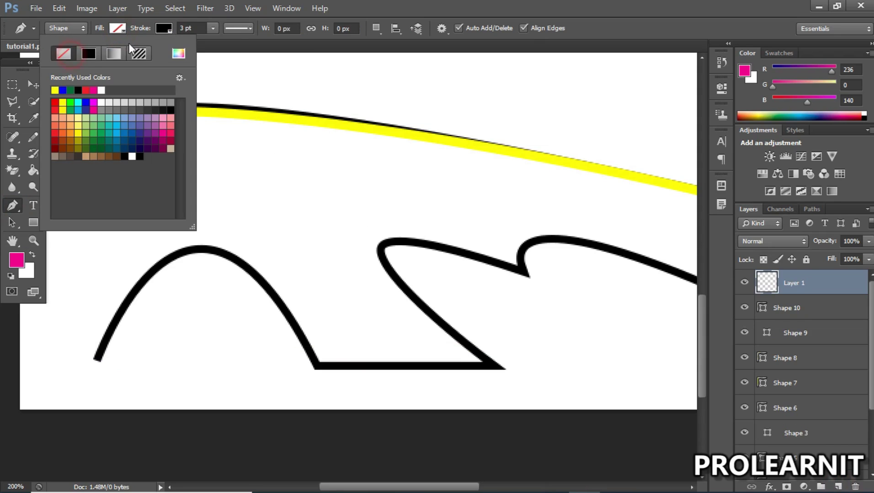
left_click(163, 29)
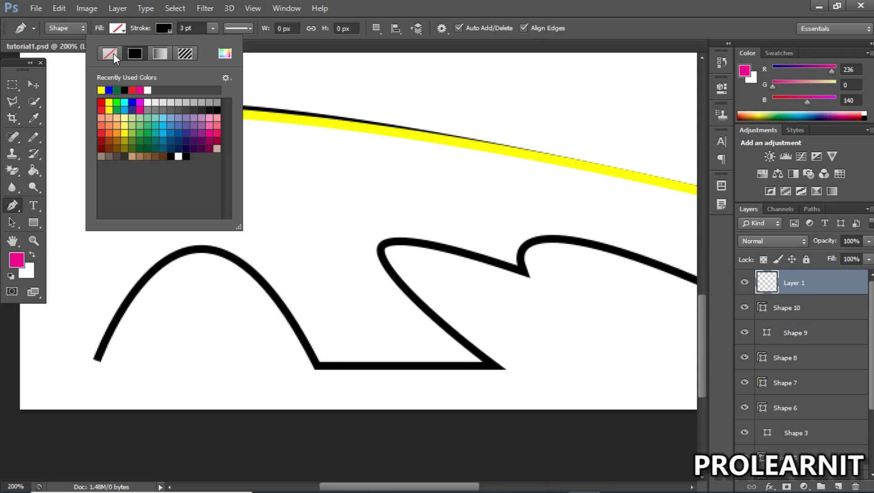
left_click(101, 90)
left_click(163, 29)
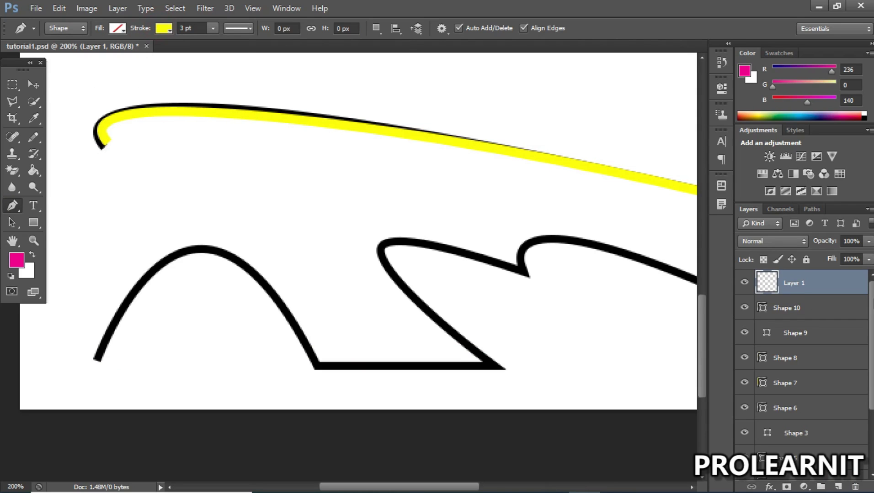
Start tracing the bottom shape with a curved Pen segment up the arch's left side, about 83 by 87 px, and set a 7.27 pt stroke.
left_click(95, 361)
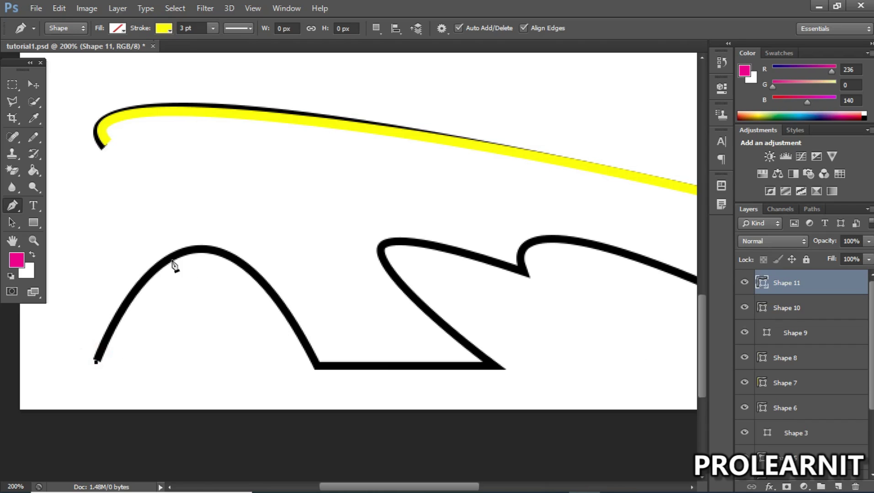
left_click(201, 249)
left_click_drag(203, 253, 269, 259)
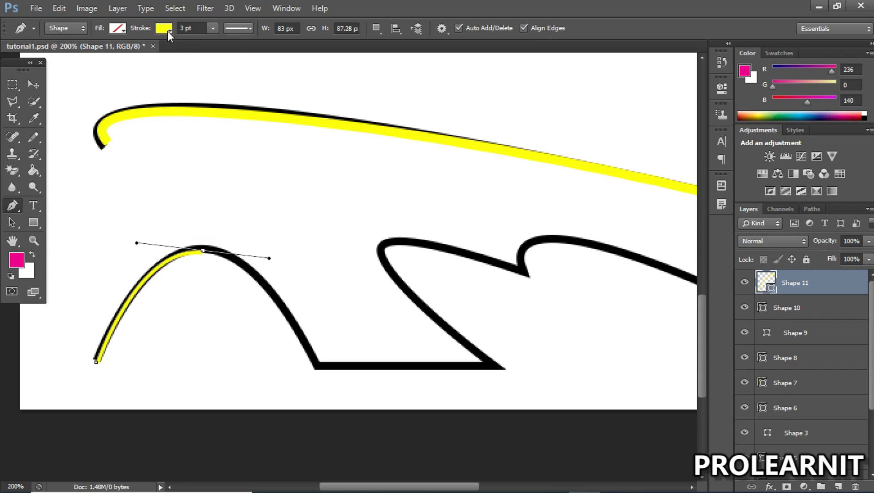
left_click(167, 30)
left_click(213, 28)
left_click(213, 28)
left_click_drag(209, 43, 218, 43)
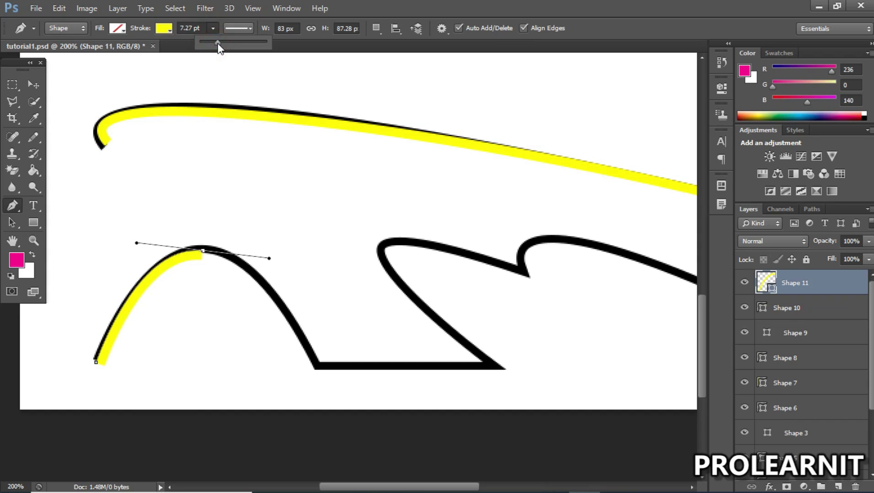
Extend the path down the arch, along the flat base and over the pointed curve to the first notch, reaching about 336 by 98 px.
left_click(317, 368)
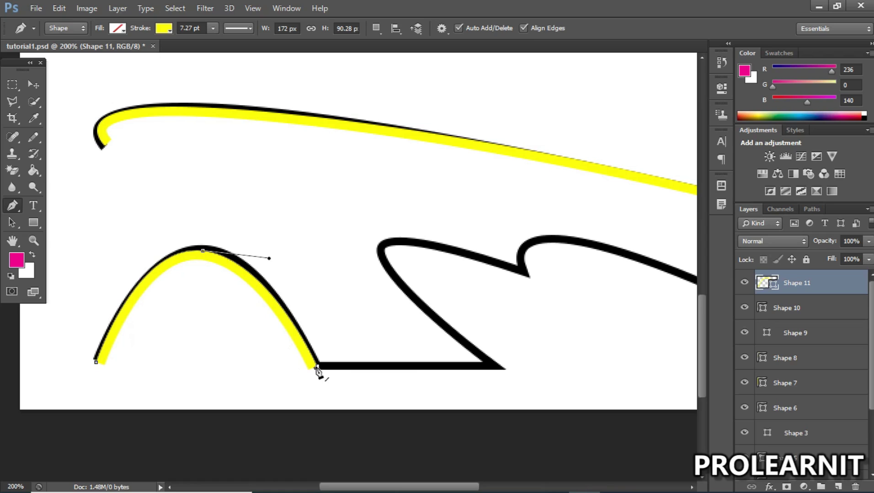
left_click(496, 368)
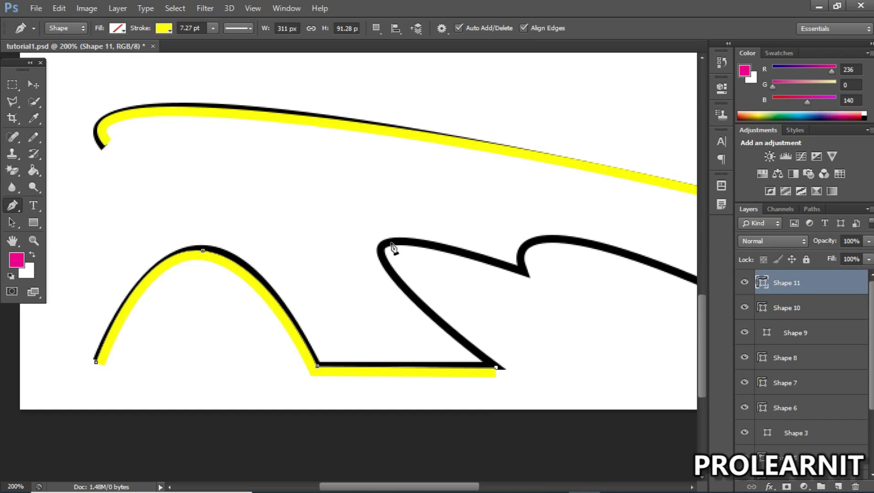
mouse_move(391, 242)
left_mouse_down()
mouse_move(455, 248)
mouse_move(446, 247)
mouse_move(446, 236)
left_mouse_up()
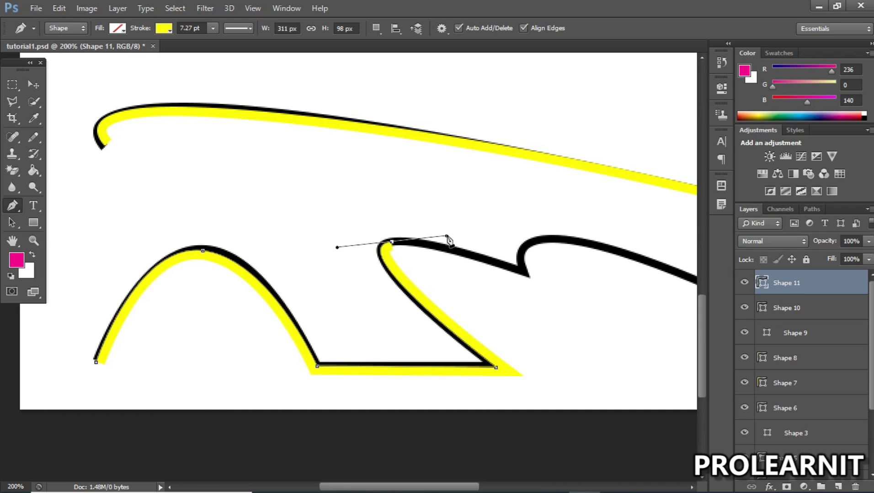
left_click(527, 275)
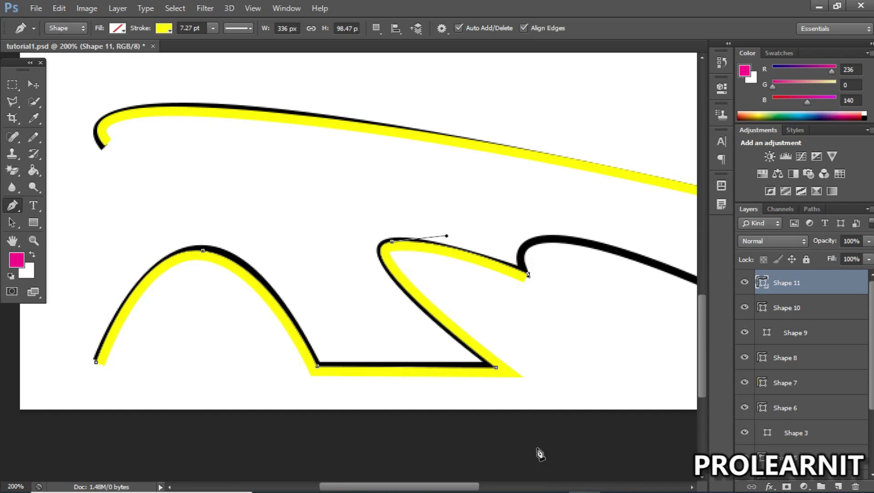
Try to trace the bump after the first notch with one curved segment, and undo it.
mouse_move(439, 479)
left_click_drag(396, 487, 468, 466)
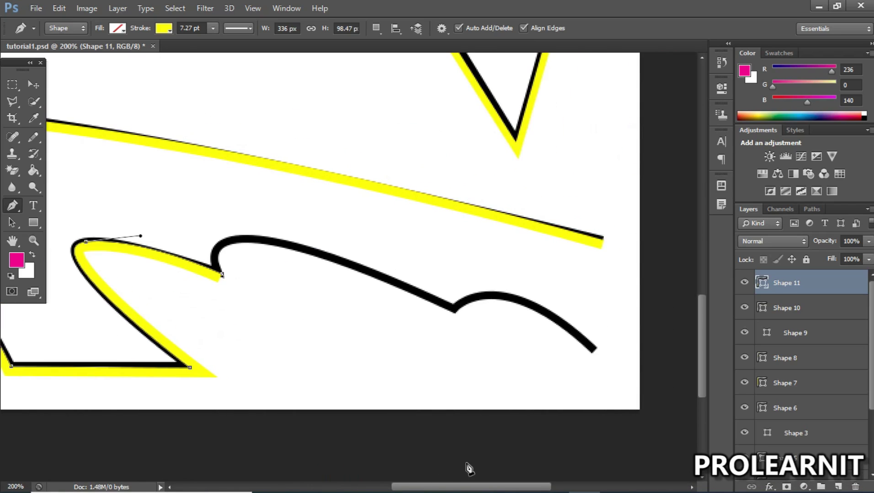
mouse_move(259, 239)
left_mouse_down()
mouse_move(340, 249)
mouse_move(328, 242)
left_mouse_up()
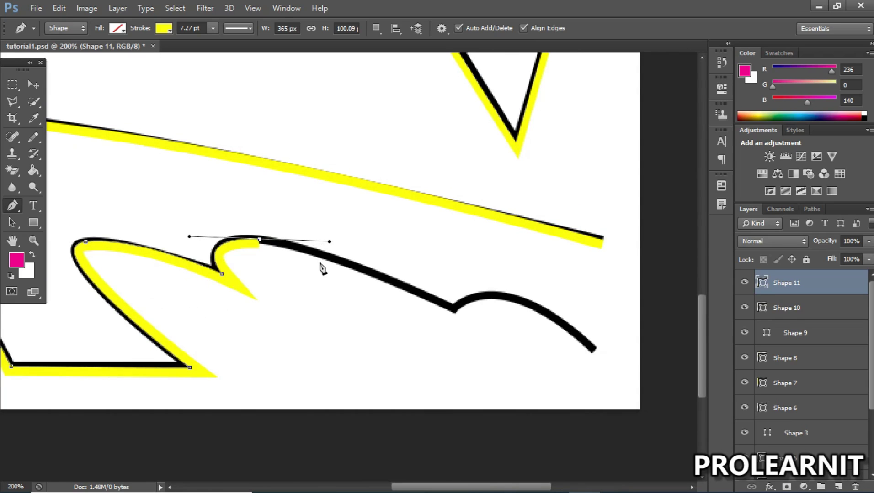
key("ctrl+z")
left_click(223, 274)
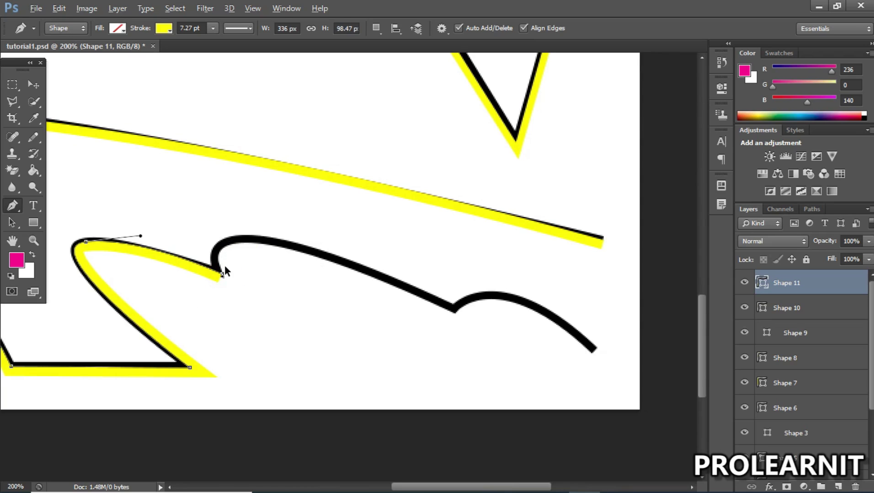
Redraw the segment ending at the first notch with a smooth anchor point, making the path about 332 by 99 px overall.
key("ctrl+z")
left_click(86, 243)
left_click_drag(217, 274, 267, 293)
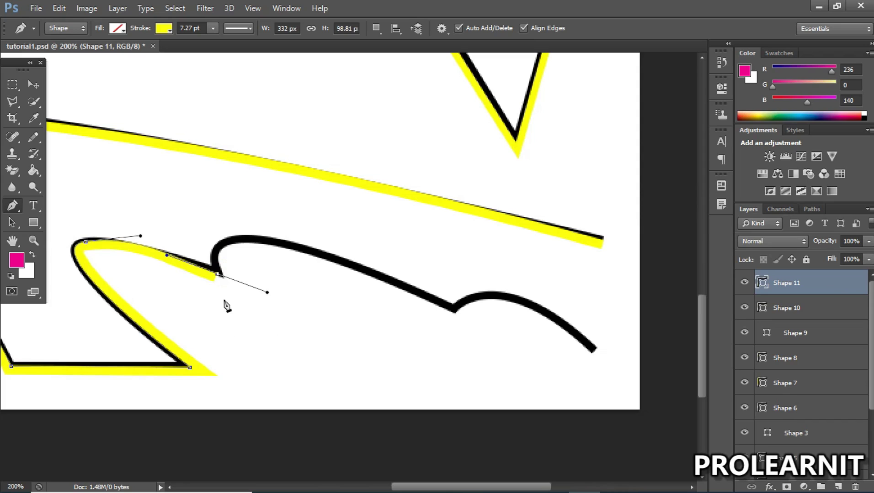
Try three differently placed curved segments from the notch's smooth anchor toward the next bump, undoing each one.
mouse_move(250, 238)
left_mouse_down()
mouse_move(336, 252)
mouse_move(366, 243)
left_mouse_up()
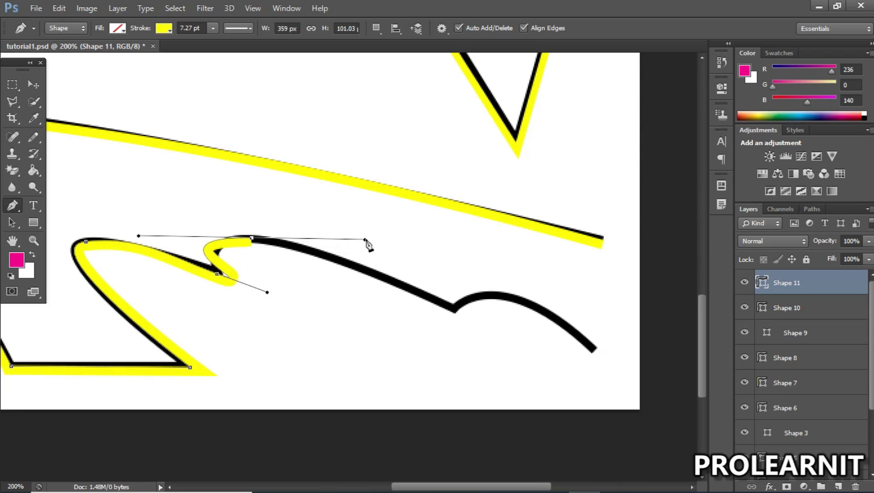
key("ctrl+z")
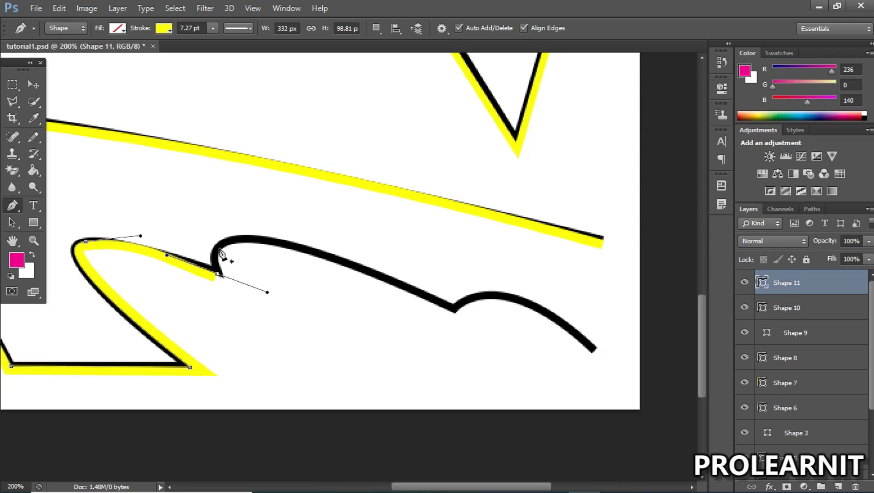
left_click(218, 274)
mouse_move(210, 233)
left_mouse_down()
mouse_move(193, 214)
mouse_move(143, 197)
left_mouse_up()
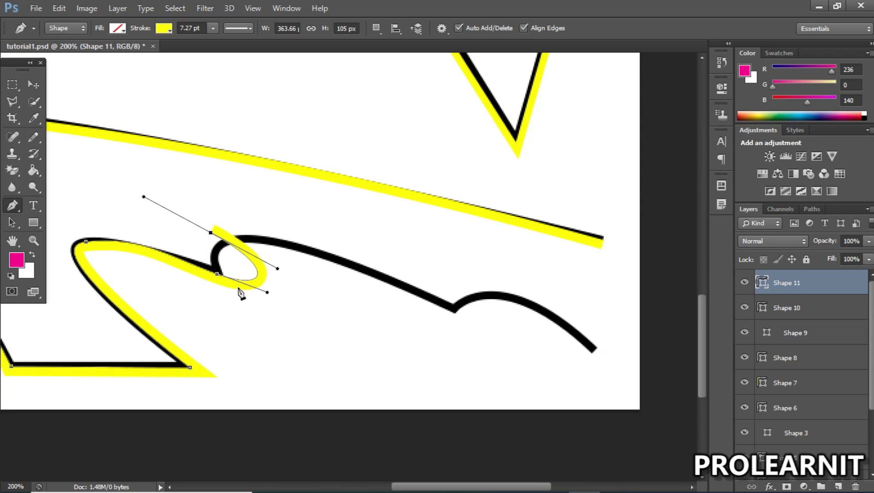
key("ctrl+z")
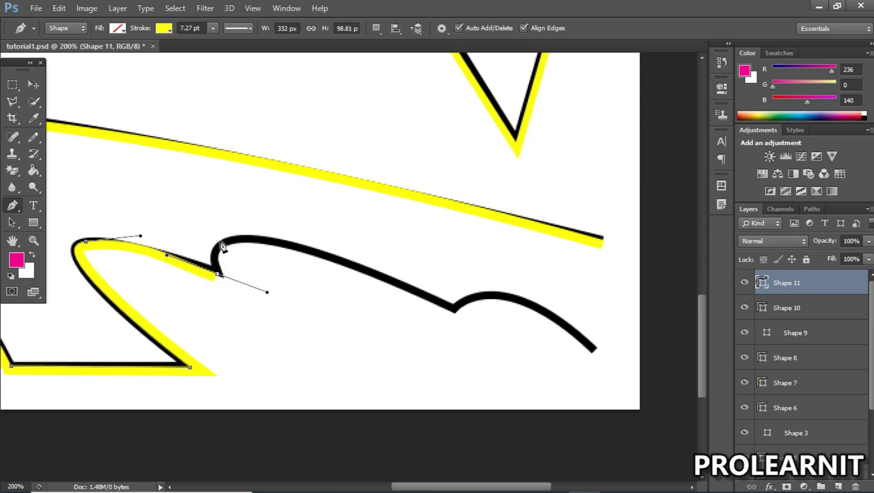
left_click_drag(227, 240, 261, 238)
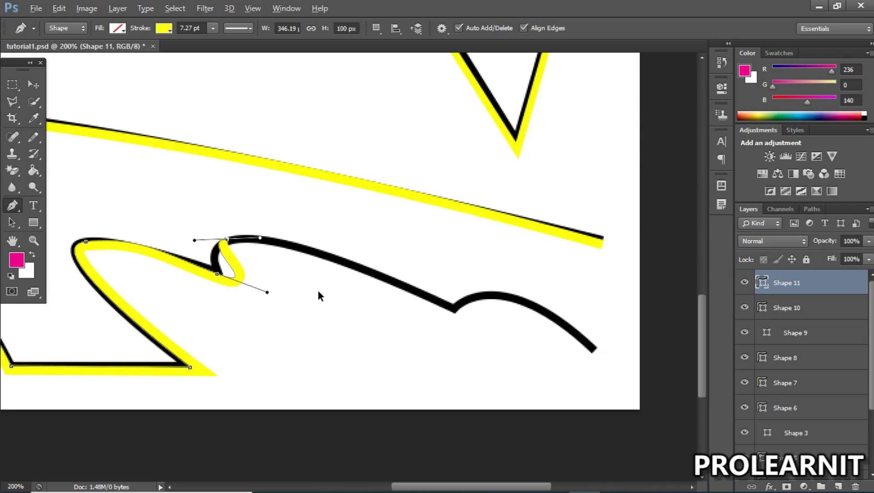
key("ctrl+z")
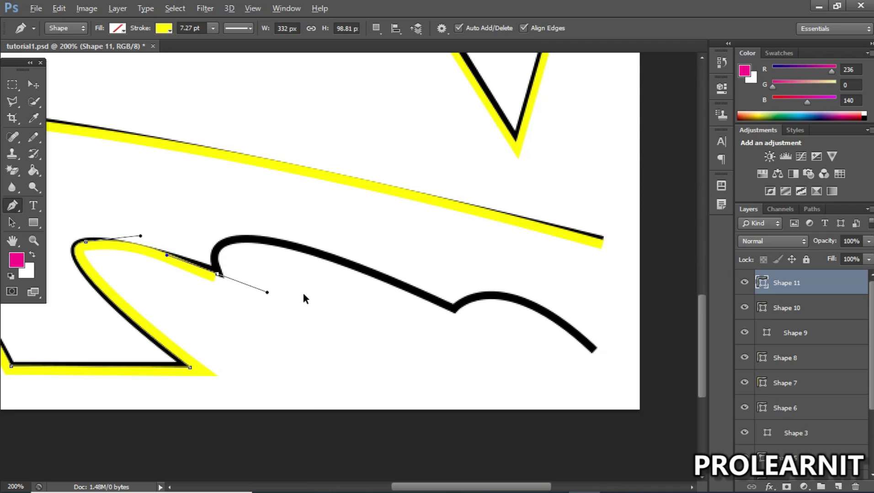
Leave the bottom path unfinished and start a separate yellow scalloped path with one arch below the long curve's left hook.
left_click(34, 85)
key("z")
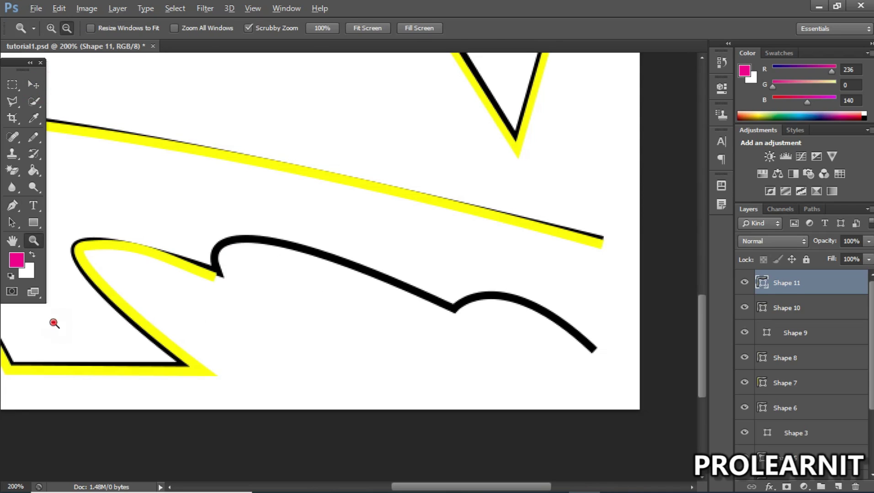
left_click(54, 323, "alt")
left_click(54, 323, "alt")
left_click(262, 358)
left_click(276, 366)
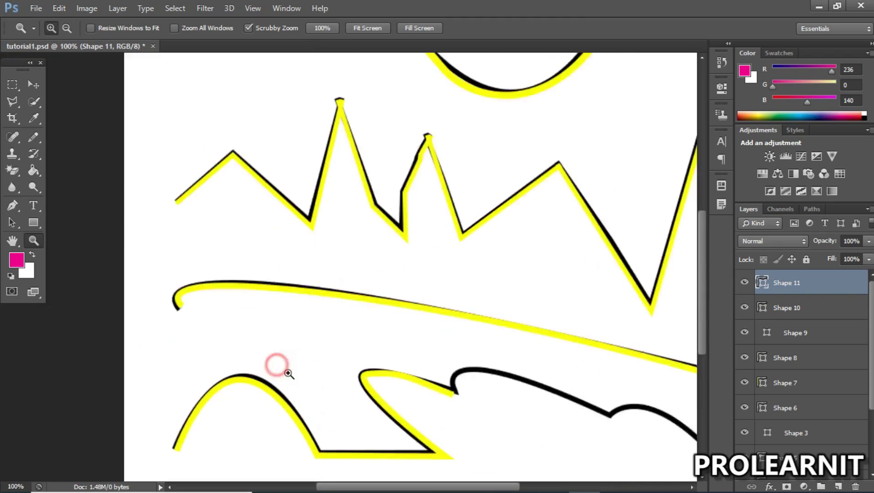
left_click(34, 85)
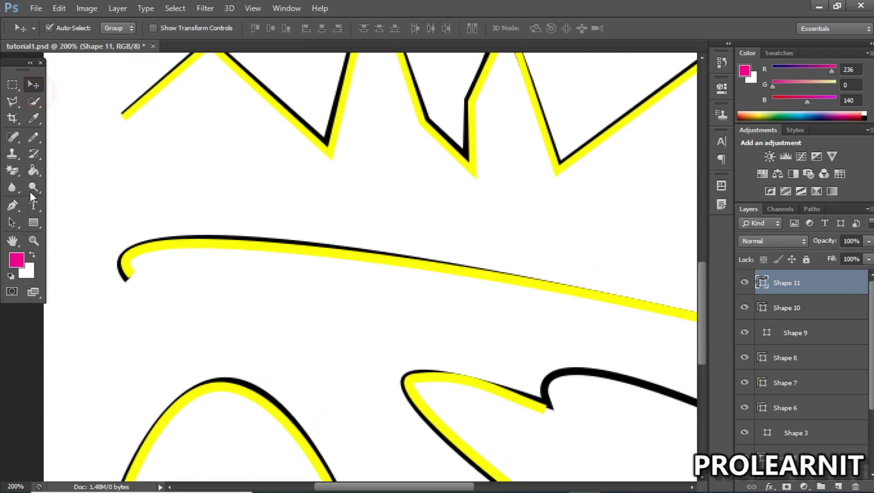
left_click(12, 205)
left_click(69, 347)
left_click_drag(118, 318, 175, 388)
Try to add a second arch directly from the smooth anchor point, and undo it.
left_click(179, 319)
mouse_move(191, 338)
left_mouse_down()
mouse_move(236, 413)
mouse_move(201, 347)
left_mouse_up()
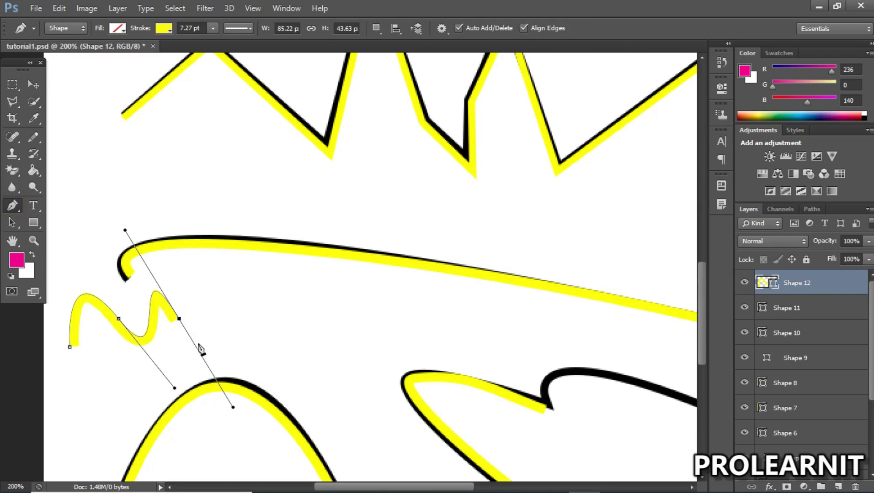
key("ctrl+z")
Add two more arches joined by sharp corners to the scalloped path, reaching about 133 by 48 px overall, and end the path.
left_click_drag(181, 316, 217, 386)
left_click_drag(240, 325, 280, 402)
left_click(37, 91)
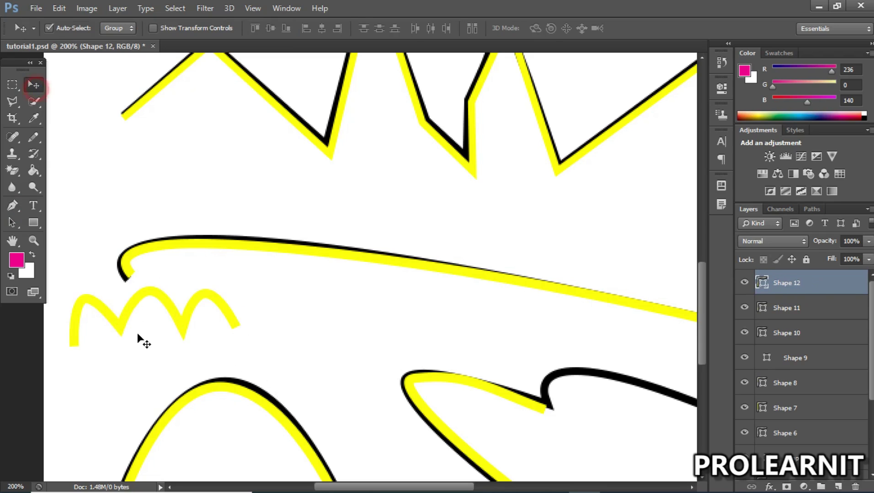
Examine the yellow scalloped path close up and in relation to the whole drawing.
left_click_drag(338, 488, 304, 485)
key("z")
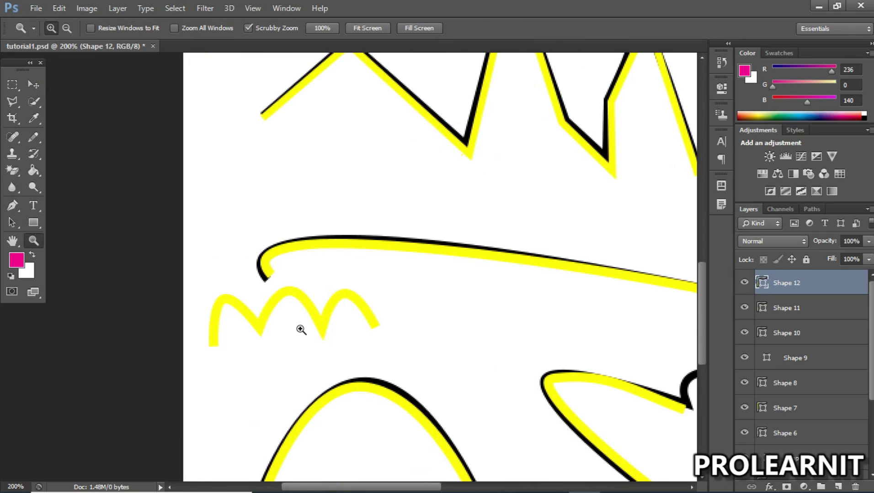
left_click(300, 330)
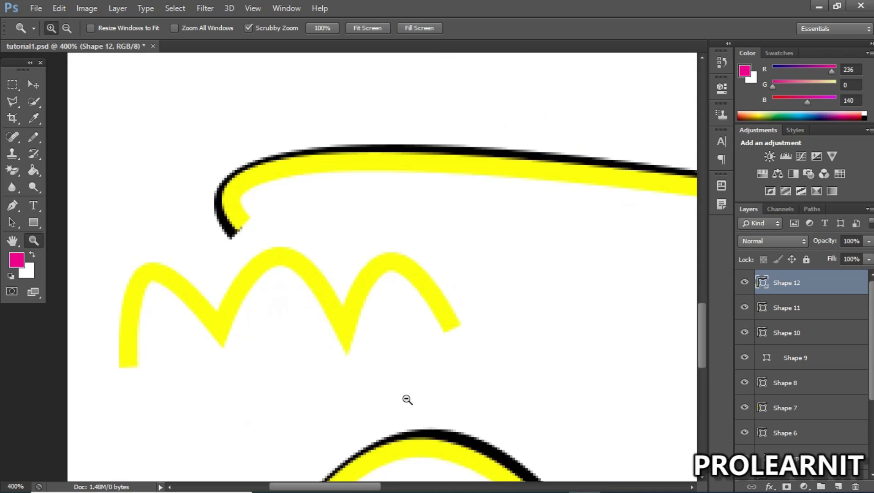
left_click(407, 400, "alt")
left_click(407, 400, "alt")
left_click(406, 400, "alt")
left_click(406, 399, "alt")
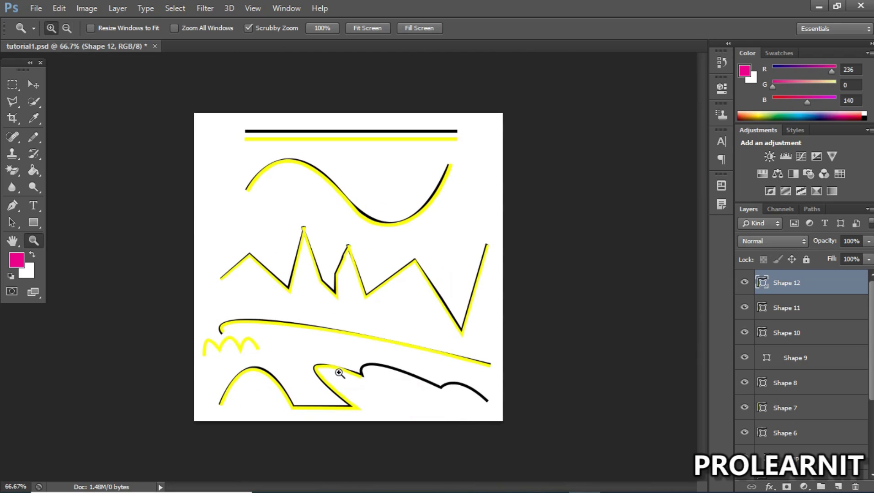
left_click(228, 349)
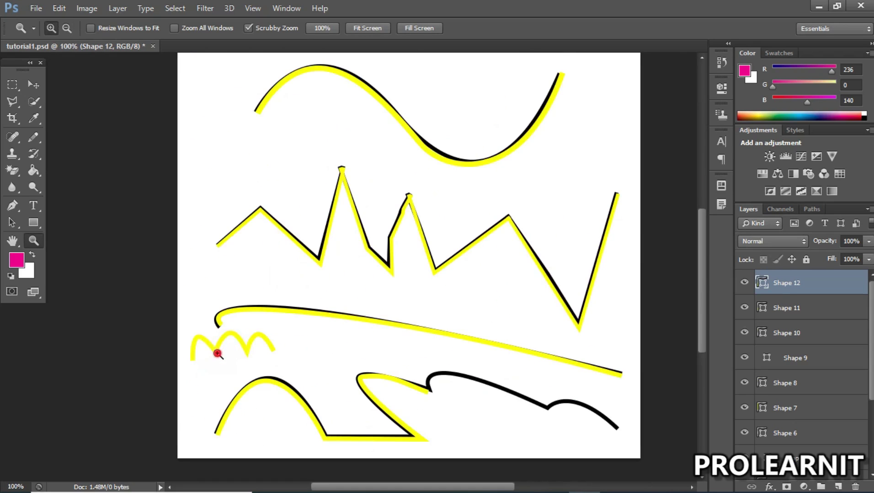
left_click(217, 354)
left_click(217, 353)
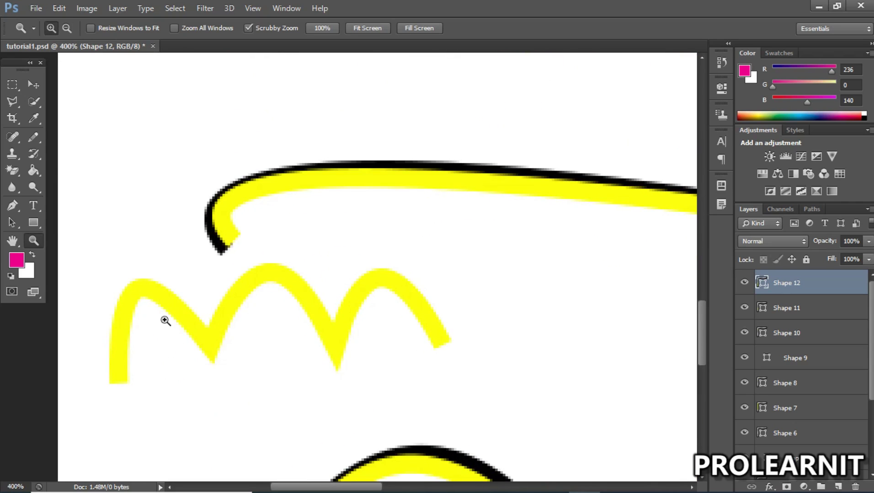
Add a new empty layer above the scalloped path and set the Pen tool's stroke colour to black.
left_click(35, 85)
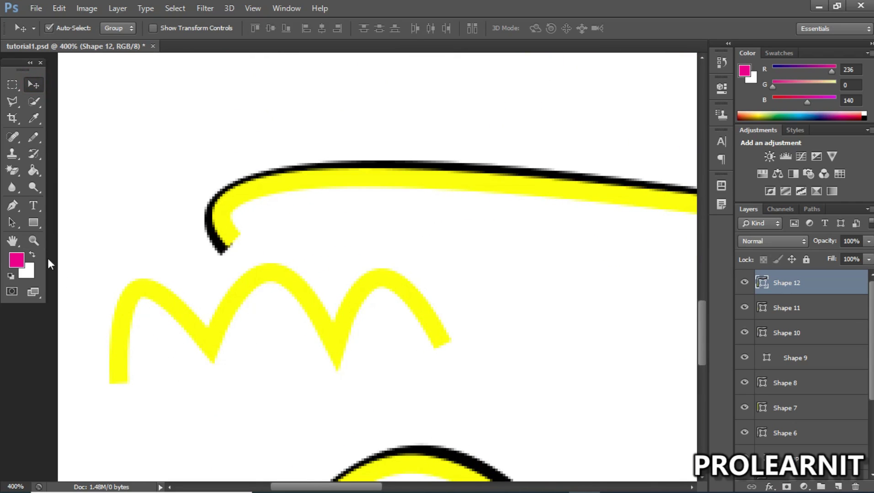
left_click(12, 207)
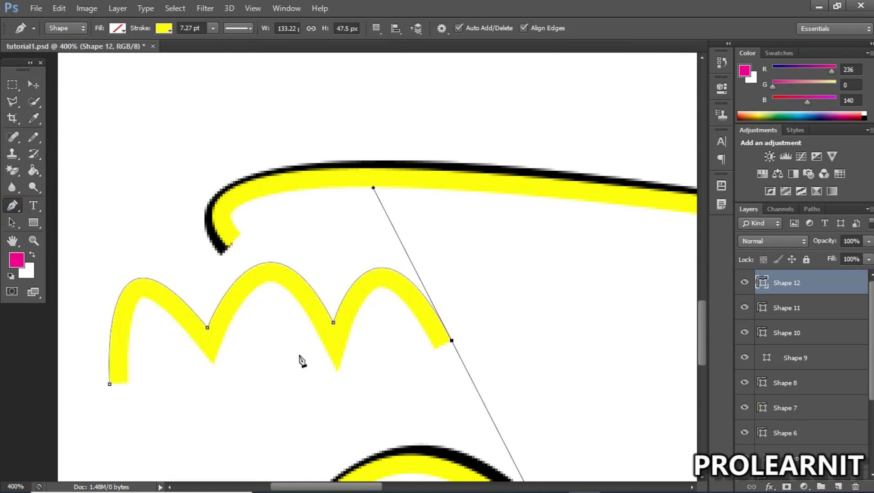
left_click(842, 485)
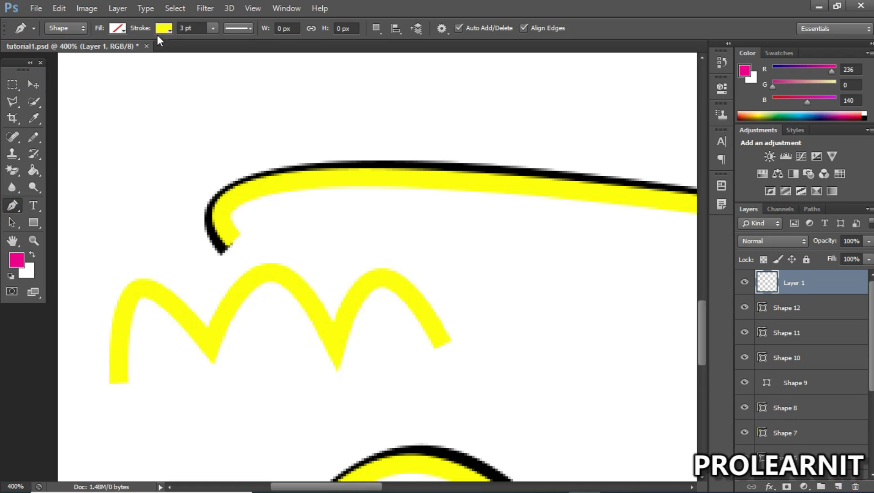
left_click(163, 29)
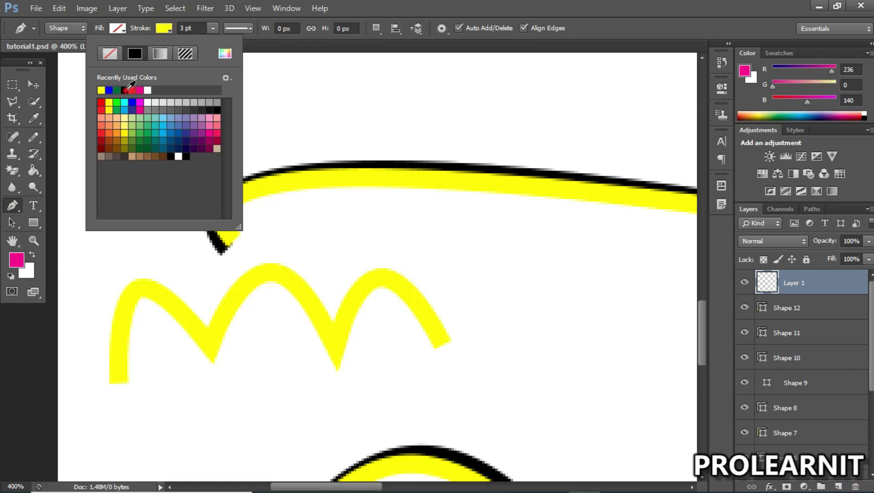
left_click(126, 90)
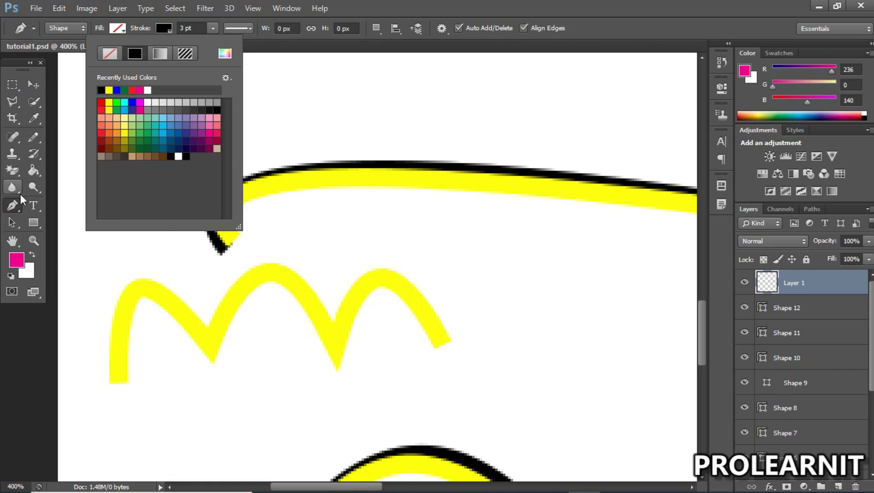
left_click(17, 203)
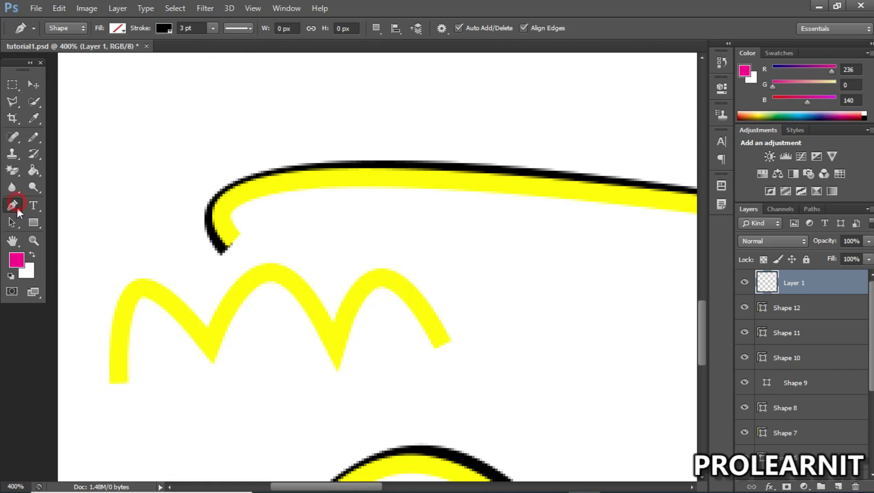
Trace the first arch of the scalloped path in black, about 37 by 39 px, and set its stroke width to 6.11 pt.
left_click(118, 385)
mouse_move(210, 349)
left_mouse_down()
mouse_move(256, 396)
mouse_move(294, 477)
mouse_move(319, 405)
mouse_move(324, 419)
left_mouse_up()
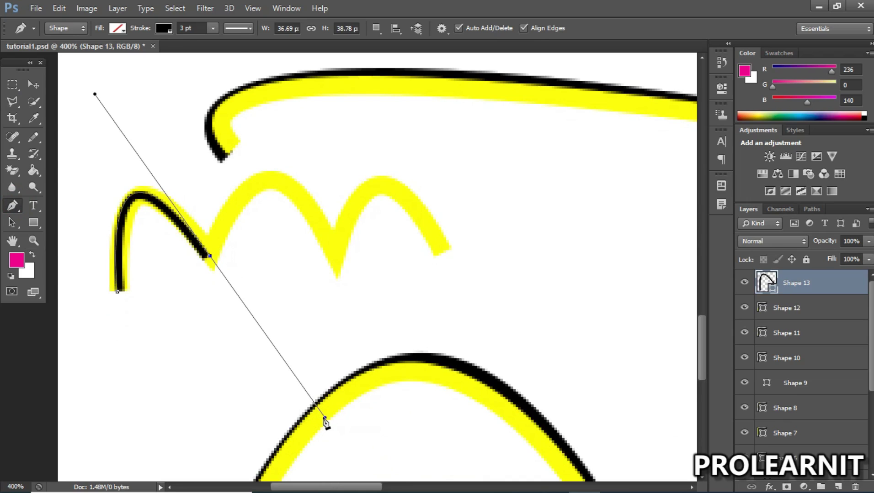
left_click(165, 28)
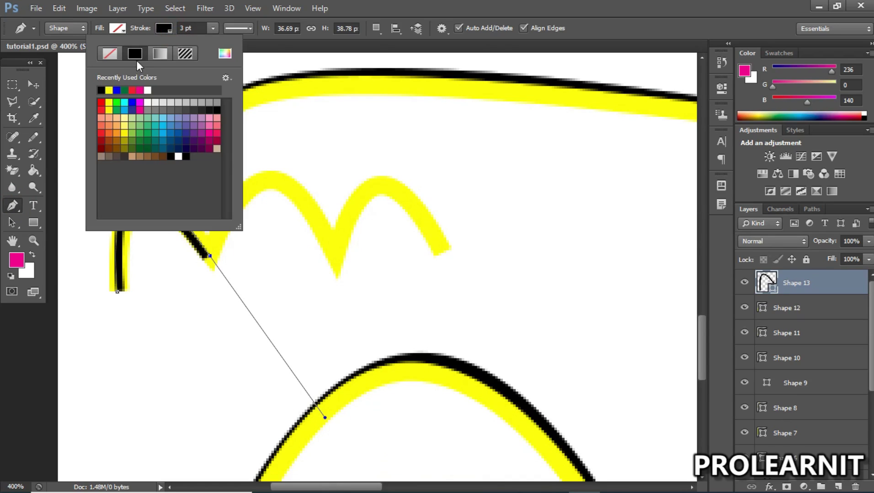
left_click(212, 28)
left_click_drag(205, 42, 217, 44)
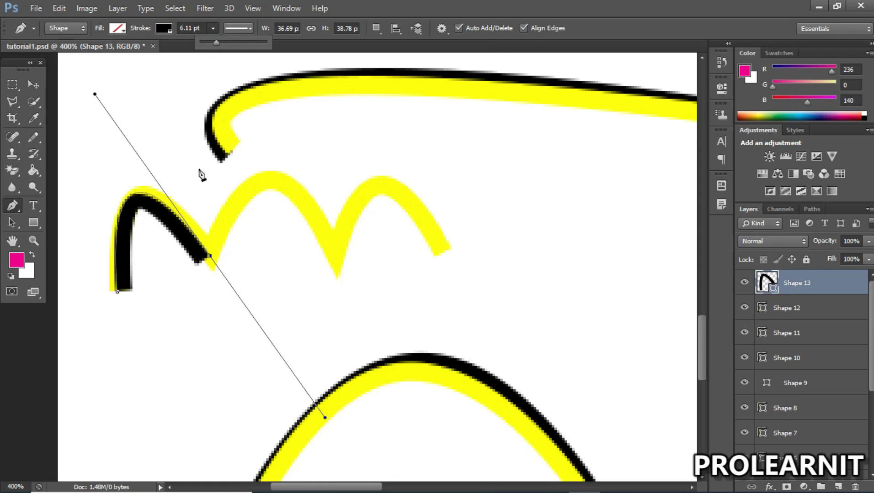
Try continuing the black path from its smooth end anchor, first below the arch and then toward the second arch, undoing each curve.
mouse_move(151, 351)
left_mouse_down()
mouse_move(102, 349)
mouse_move(101, 320)
left_mouse_up()
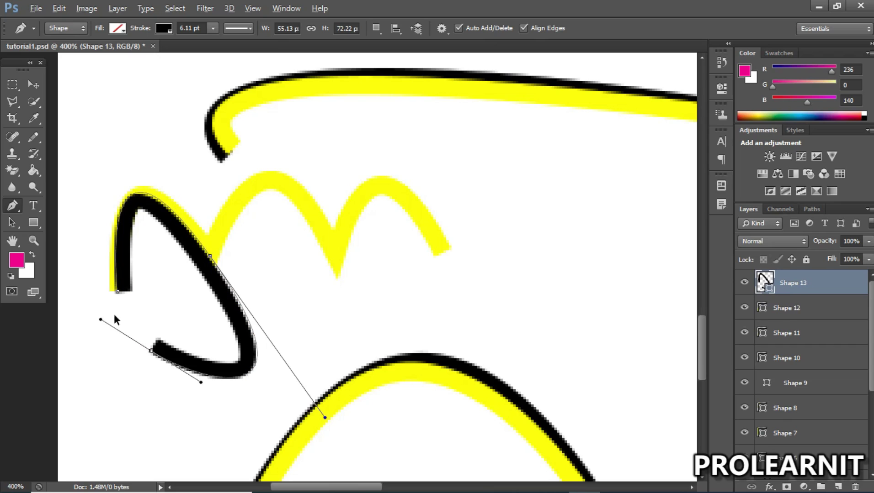
key("ctrl+z")
left_click_drag(246, 199, 218, 129)
key("ctrl+z")
left_click_drag(251, 207, 228, 144)
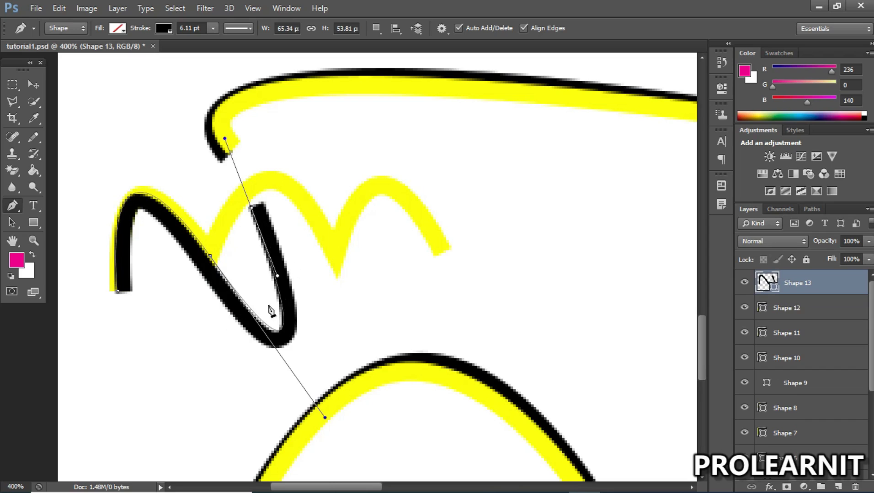
key("ctrl+z")
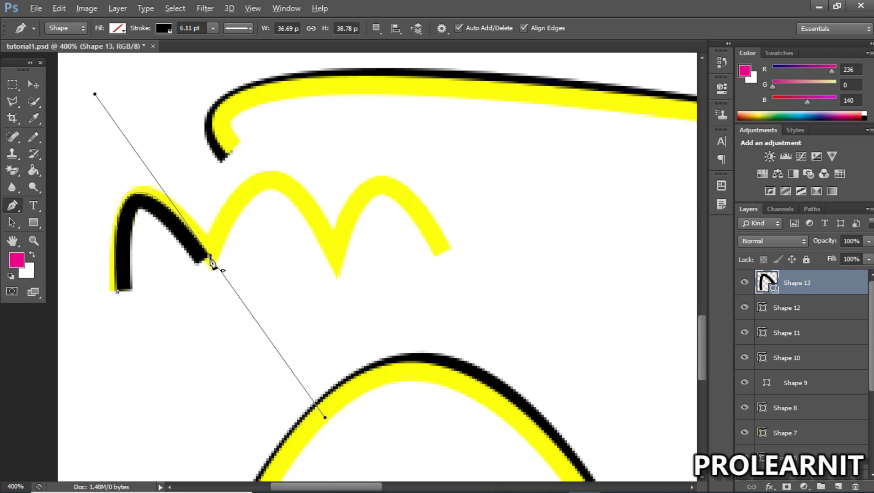
Remove the outgoing direction handle from the black arch's end anchor to make it a corner point.
key("alt")
key("z")
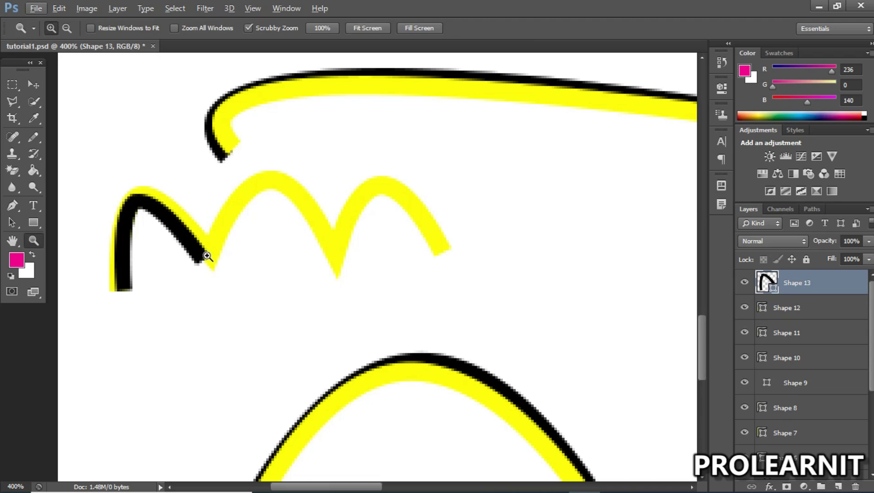
left_click(205, 250)
left_click(205, 254)
left_click(207, 256)
key("p")
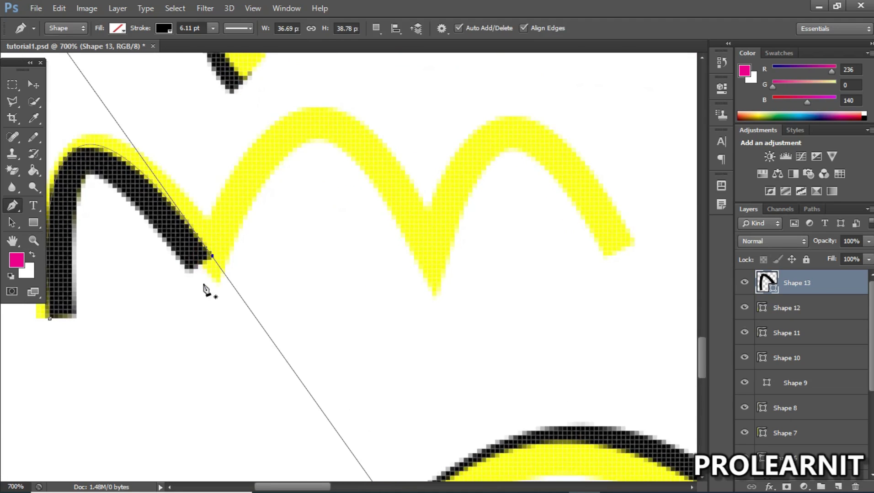
left_click(213, 257)
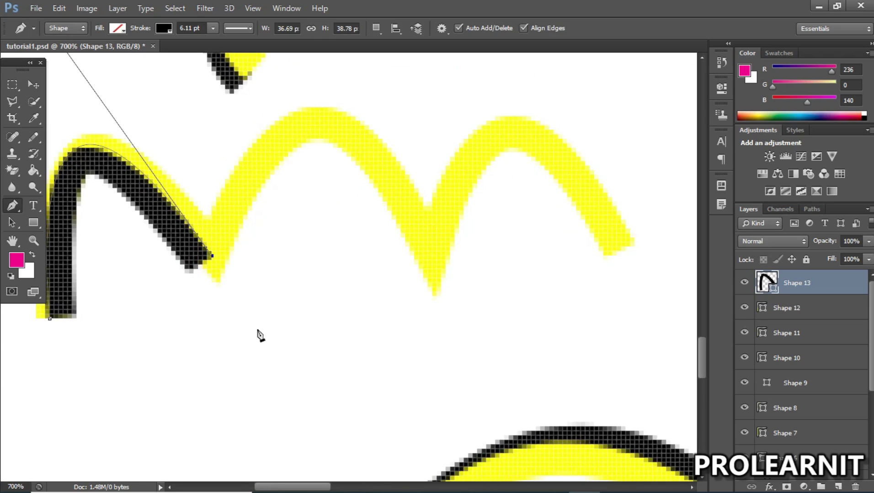
Trace the second arch in black from the corner point, then undo both the arch and the handle removal.
key("z")
left_click_drag(226, 311, 215, 299)
left_click(13, 206)
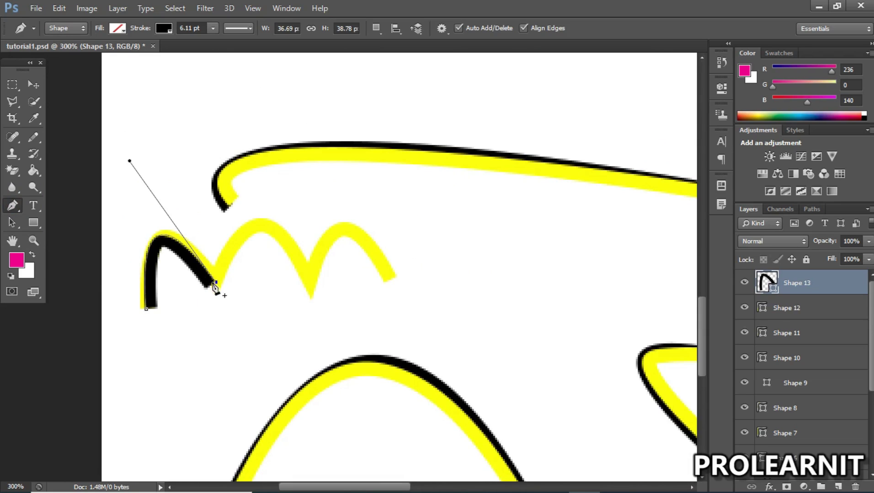
mouse_move(314, 286)
left_mouse_down()
mouse_move(350, 387)
mouse_move(383, 423)
left_mouse_up()
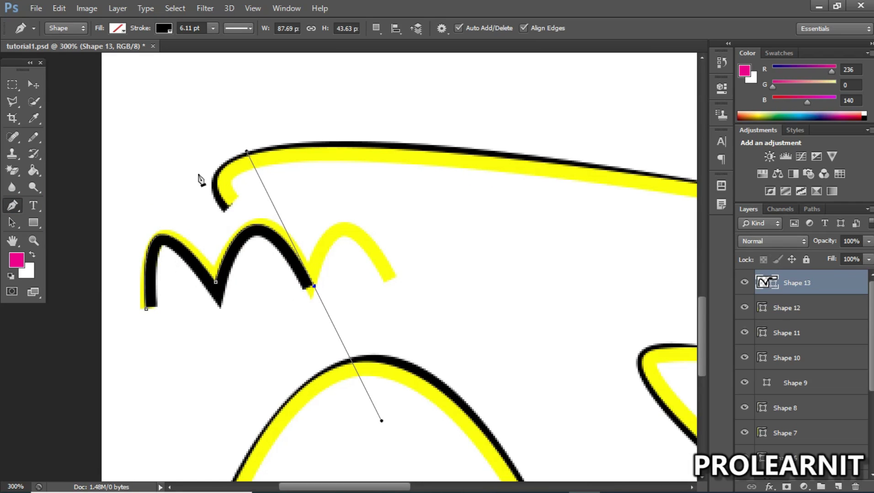
key("ctrl+z")
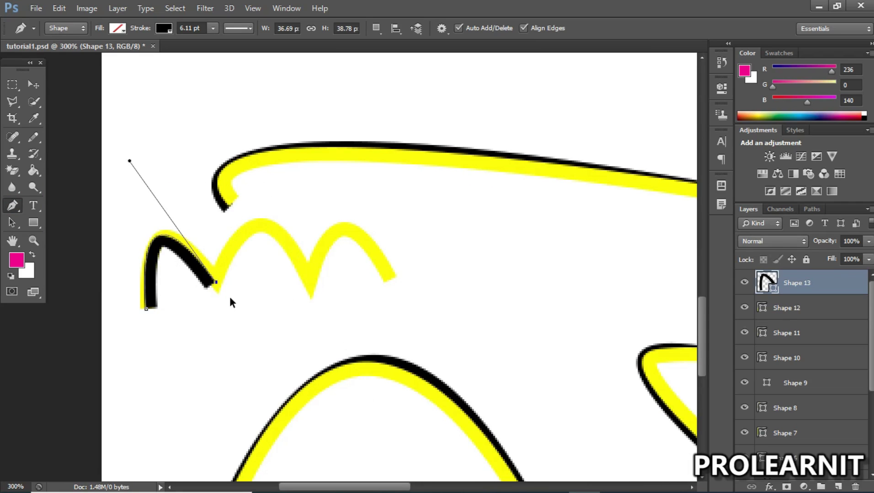
key("ctrl+alt+z")
Try curving the black path from its smooth end anchor to the second valley of the yellow scallops, and undo it.
left_click(311, 273)
left_click_drag(335, 297, 339, 216)
key("ctrl+z")
left_click(216, 283)
key("ctrl+z")
left_click(315, 275)
left_click_drag(312, 263, 308, 244)
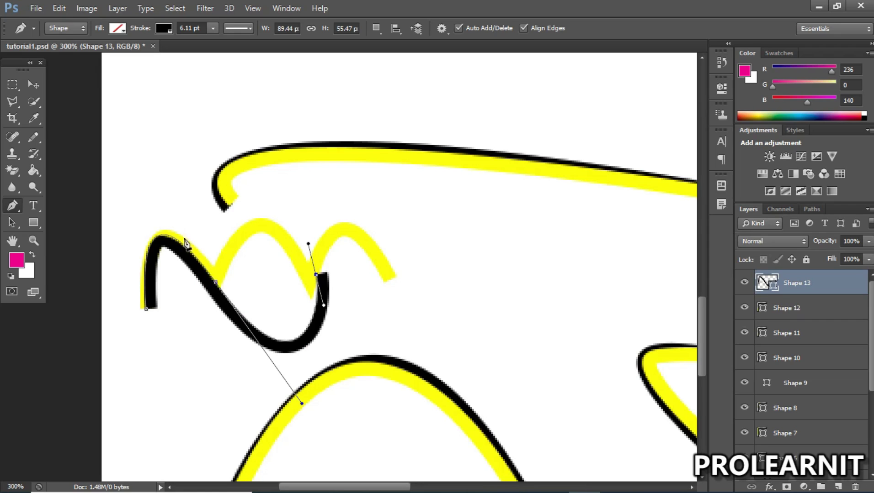
key("ctrl+z")
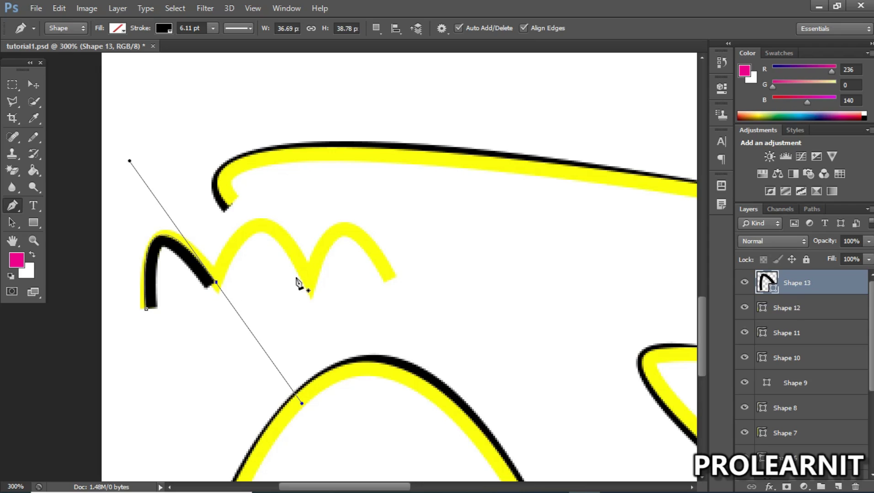
Try extending the black path over the second and third arches and below the first one with the outgoing handle intact, undoing each attempt.
left_click_drag(254, 217, 367, 258)
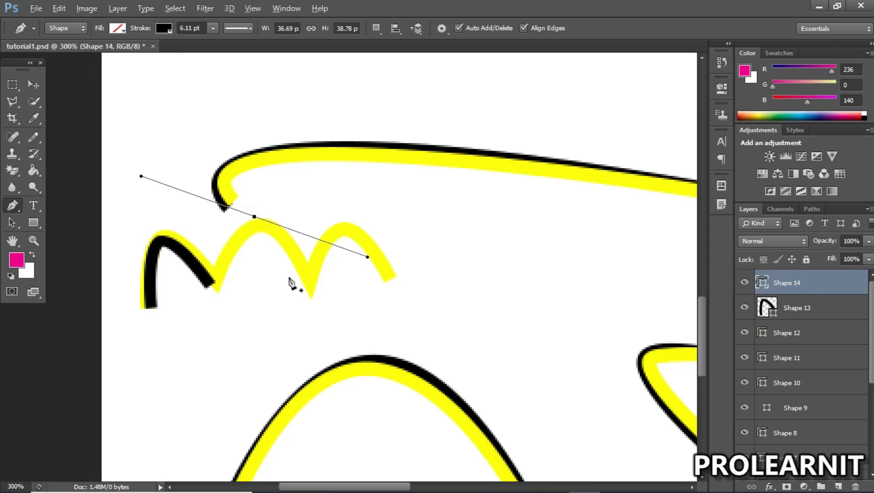
key("ctrl+z")
left_click_drag(275, 242, 346, 306)
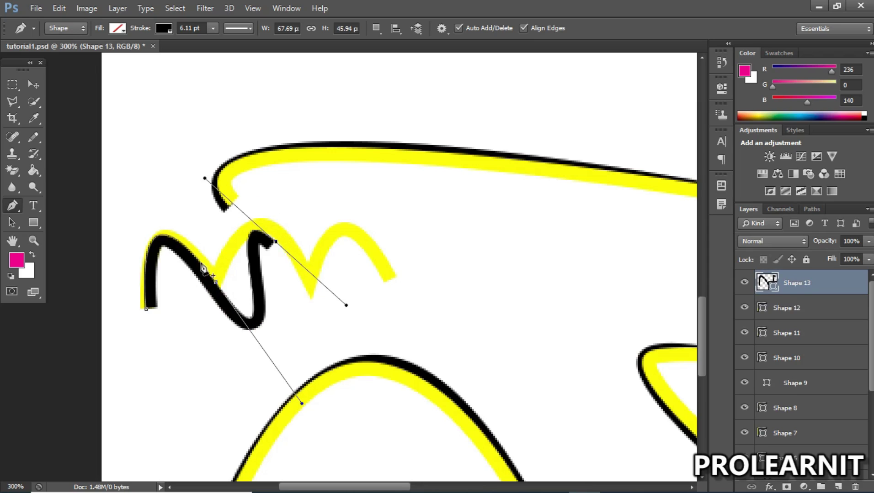
left_click_drag(356, 271, 402, 314)
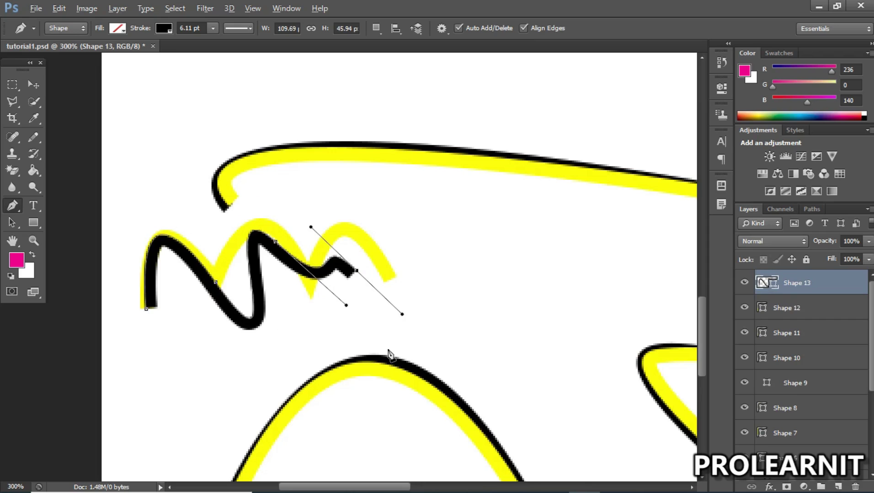
key("ctrl+alt+z")
key("ctrl+alt+z")
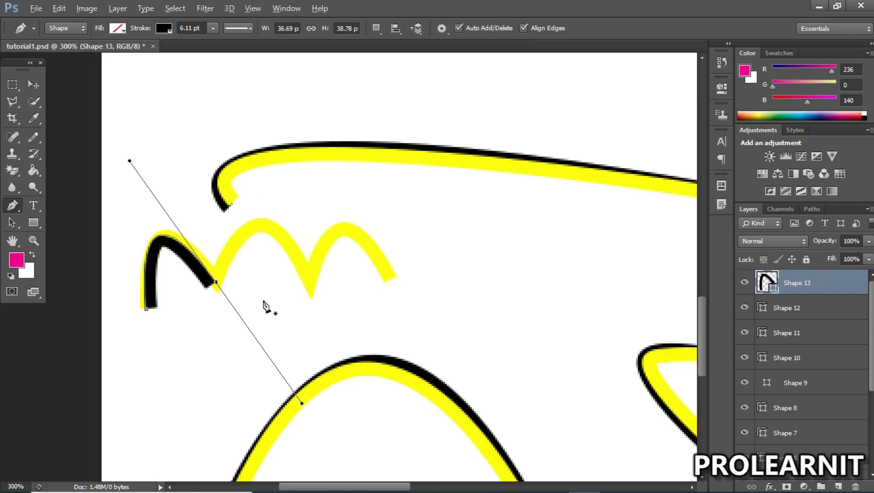
left_click_drag(146, 378, 122, 366)
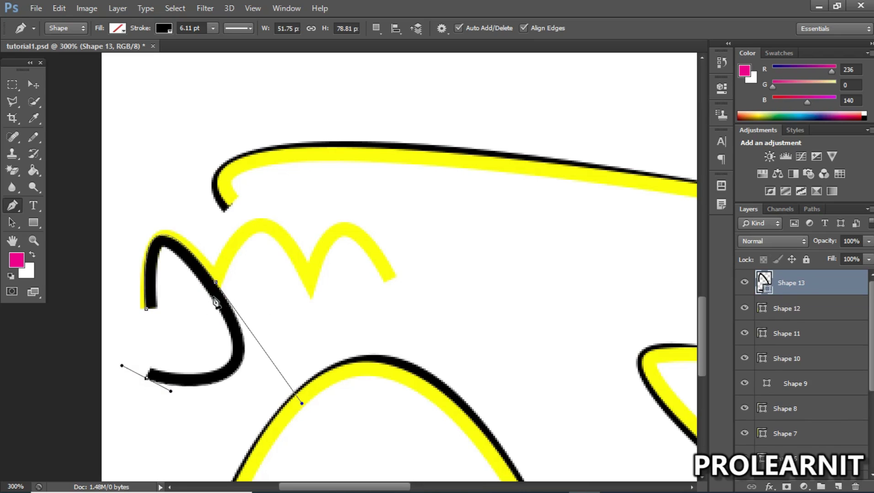
key("ctrl+alt+z")
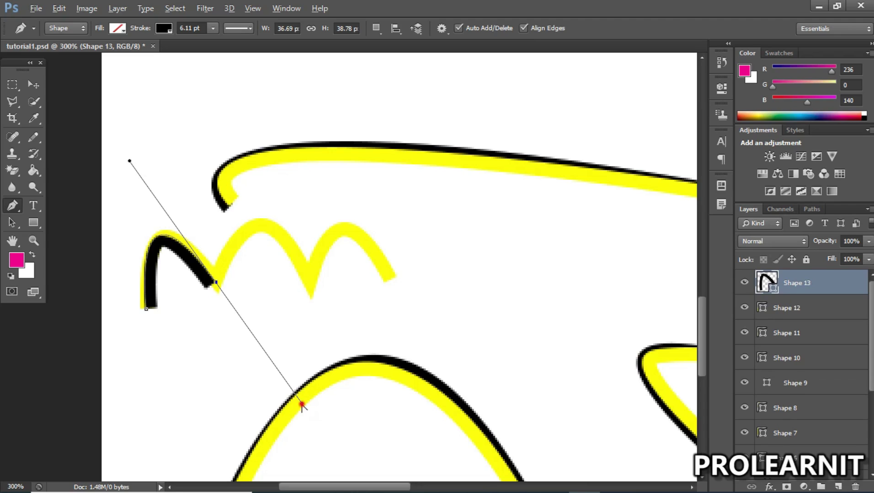
Try swinging the end anchor's outgoing handle down to the lower left and drawing a curve from it, then undo both.
left_click_drag(302, 404, 265, 367)
left_click_drag(219, 292, 137, 399)
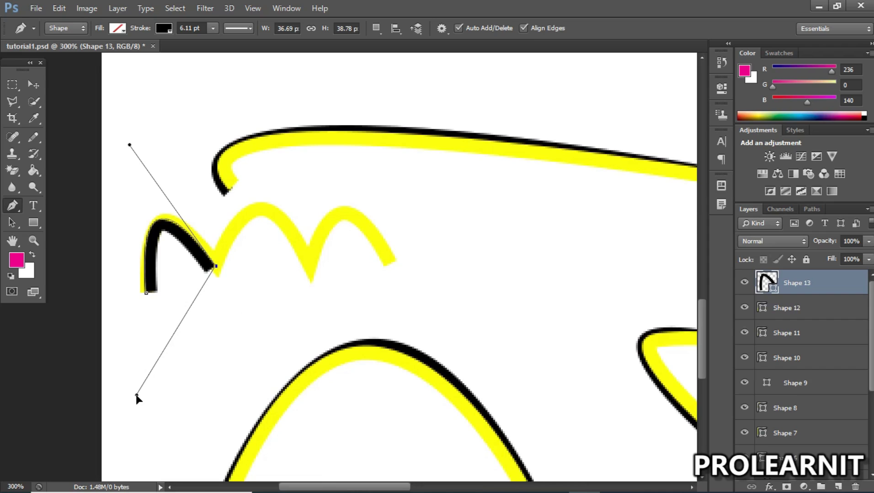
left_click_drag(277, 285, 308, 263)
key("ctrl+z")
left_click_drag(256, 272, 323, 219)
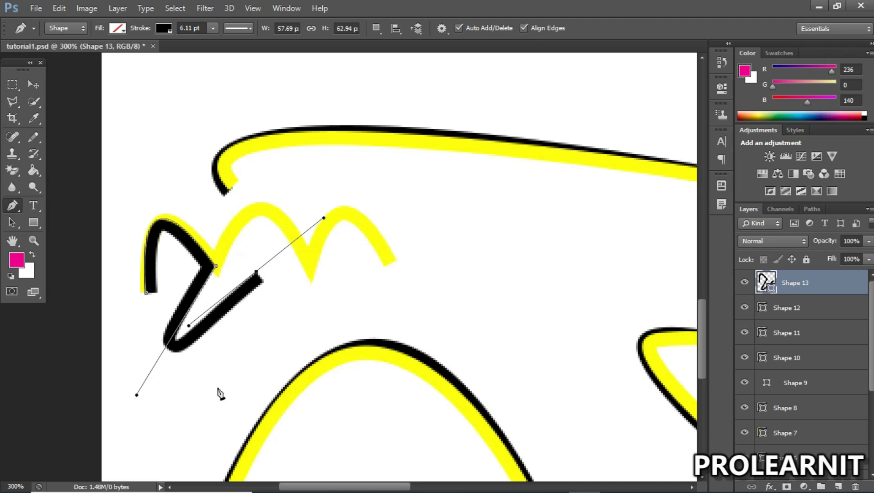
key("ctrl+alt+z")
key("ctrl+alt+z")
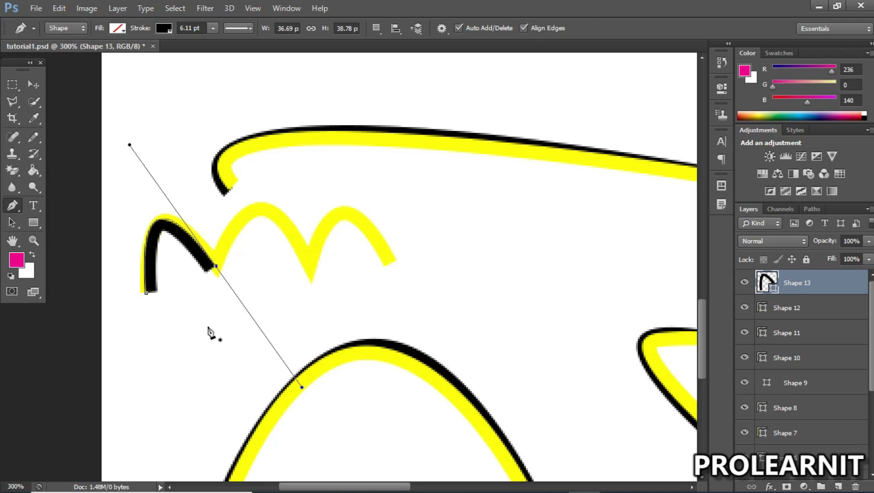
Lengthen the outgoing direction handle at the end of the black arch slightly.
left_click_drag(303, 389, 302, 398)
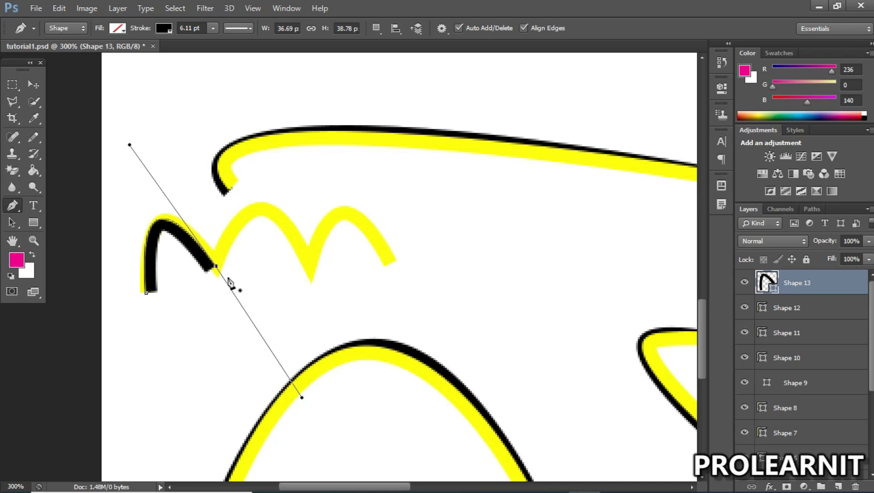
key("Escape")
Try drawing a curve from the black arch's end anchor to just below the second yellow valley, and undo it.
left_click_drag(261, 268, 284, 194)
key("ctrl+z")
left_click(216, 266)
left_click_drag(313, 290, 301, 198)
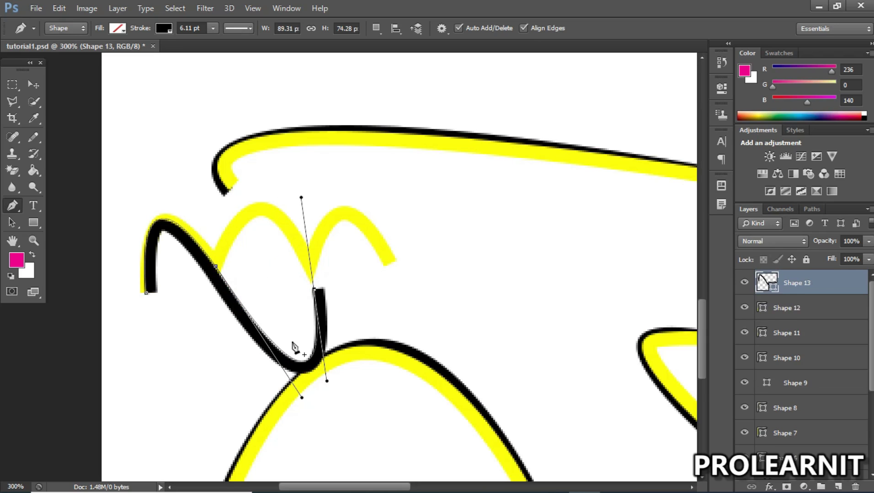
key("ctrl+z")
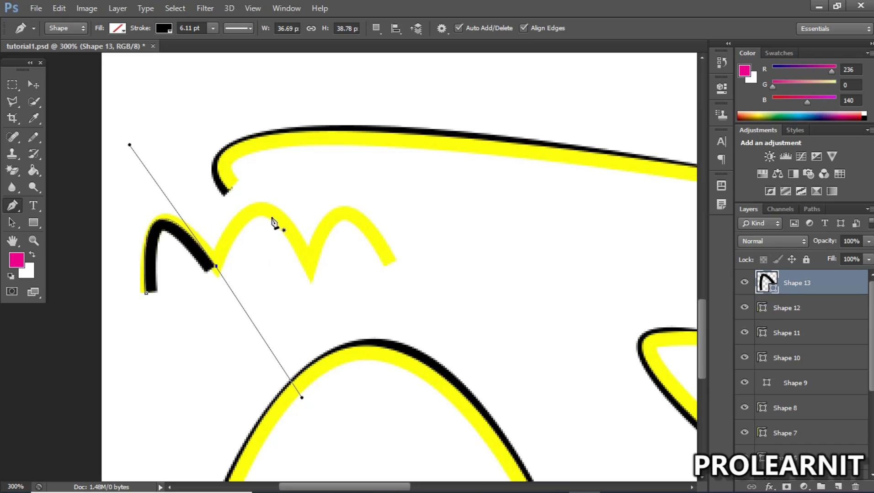
Try placing a smooth anchor on the second arch's crest, both detached and continued from the black arch's end, undoing each.
left_click_drag(249, 221, 318, 232)
key("ctrl+z")
left_click(216, 267)
left_click_drag(265, 210, 324, 258)
key("ctrl+z")
Try starting a separate shape with a smooth anchor just under the second arch's crest, and undo it.
left_click(256, 222)
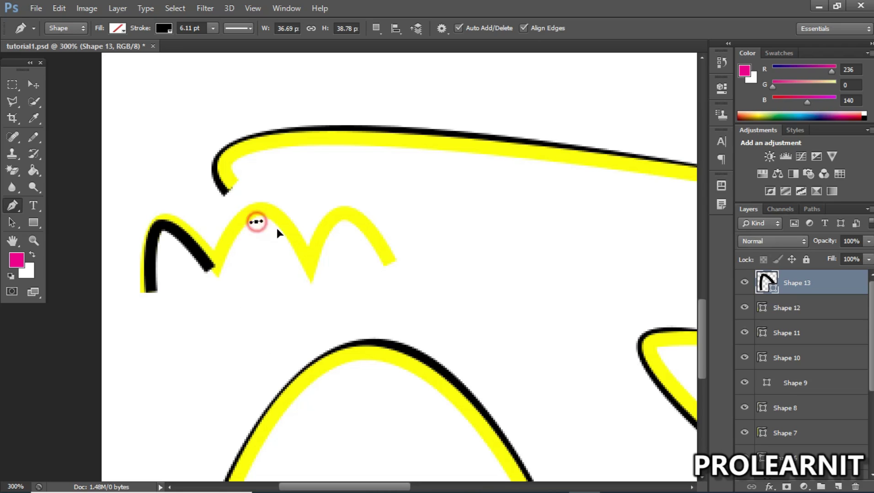
left_click_drag(292, 235, 305, 247)
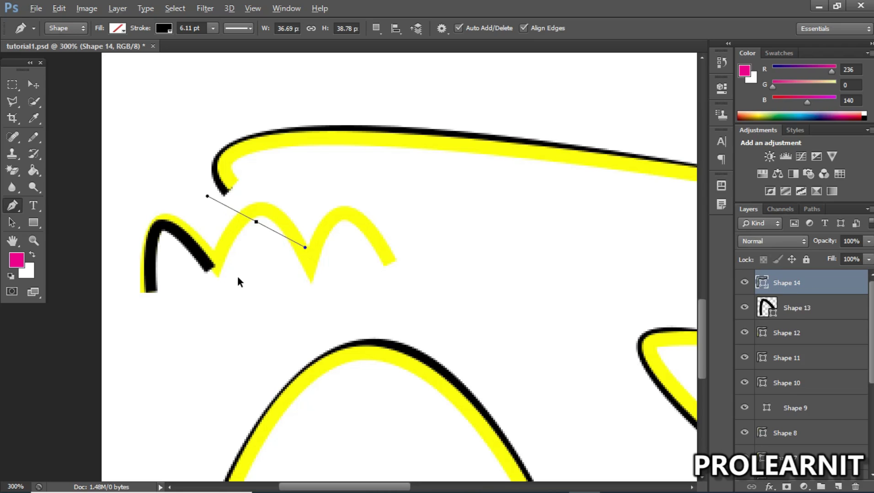
key("ctrl+z")
Reselect the black arch's end anchor, try a smooth curve from it to the second arch's crest, and undo the curve.
left_click(215, 267)
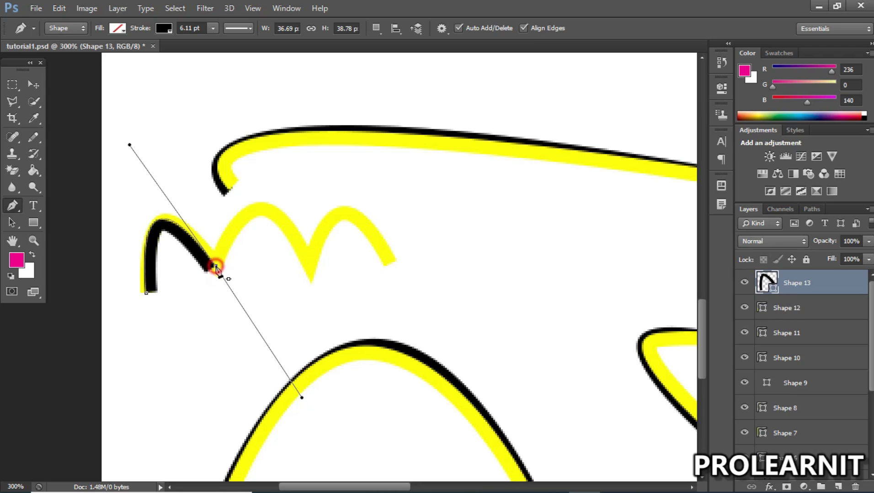
left_click_drag(263, 211, 357, 280)
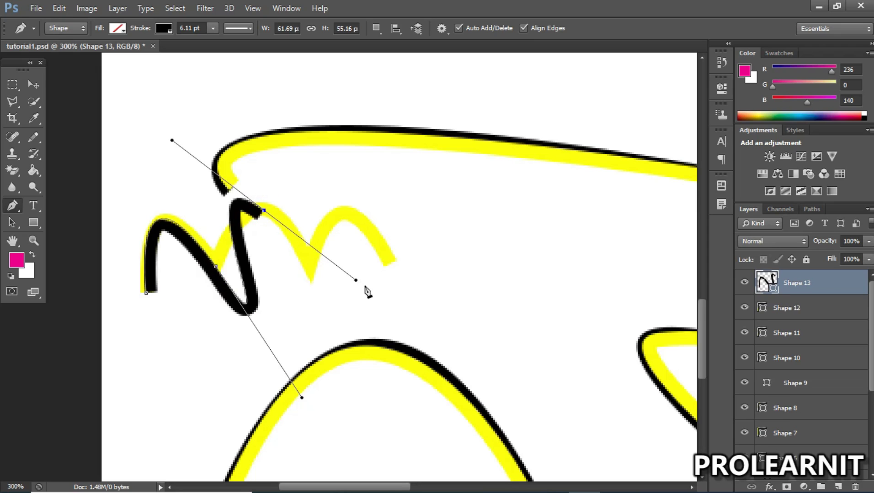
key("ctrl+z")
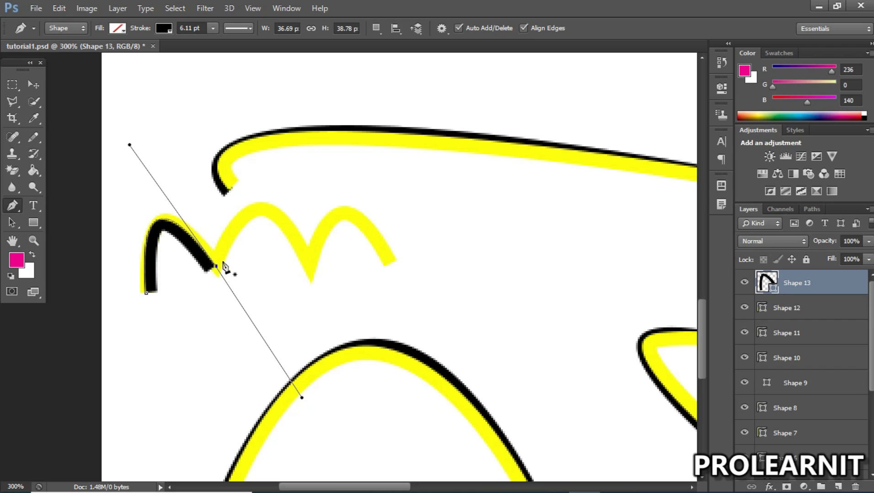
Try placing a detached smooth anchor on the descending side of the second arch, and undo it.
left_click(283, 229, "ctrl")
left_click_drag(309, 251, 397, 294)
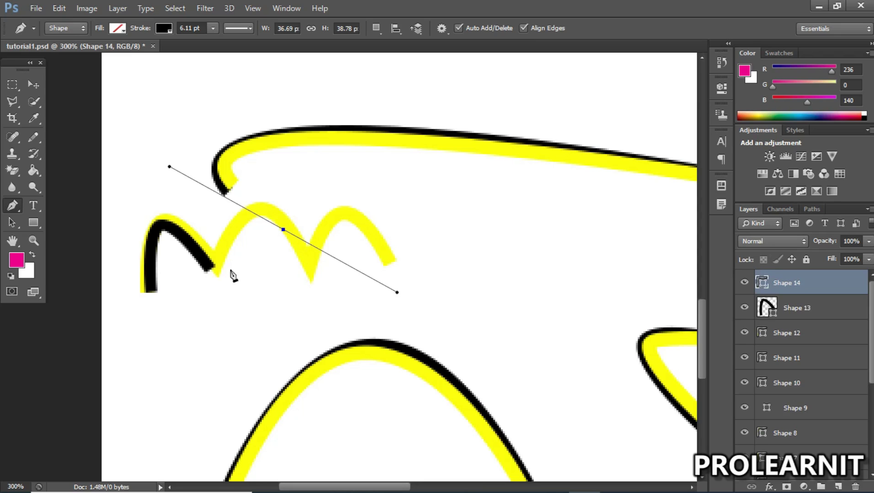
key("ctrl+z")
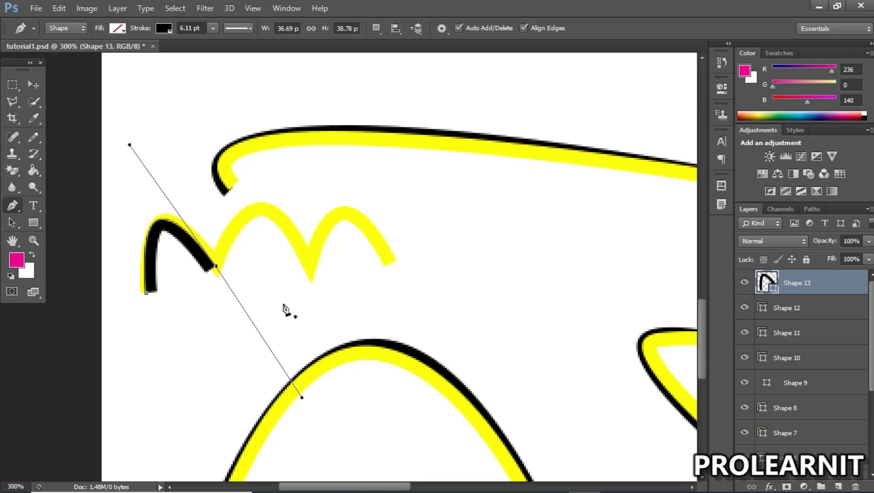
Resume the black path at its end anchor, try a curve to just past the second arch's crest, and undo it.
left_click(217, 268)
mouse_move(273, 217)
left_mouse_down()
mouse_move(370, 299)
mouse_move(387, 302)
left_mouse_up()
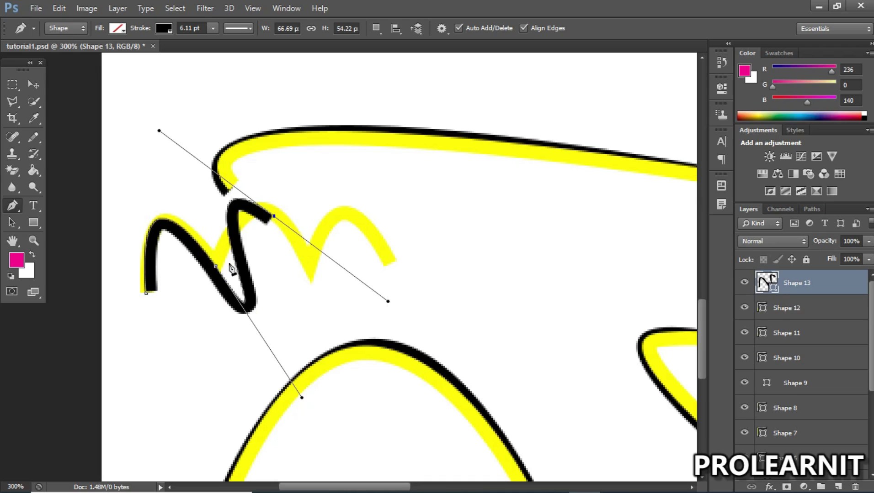
key("ctrl+z")
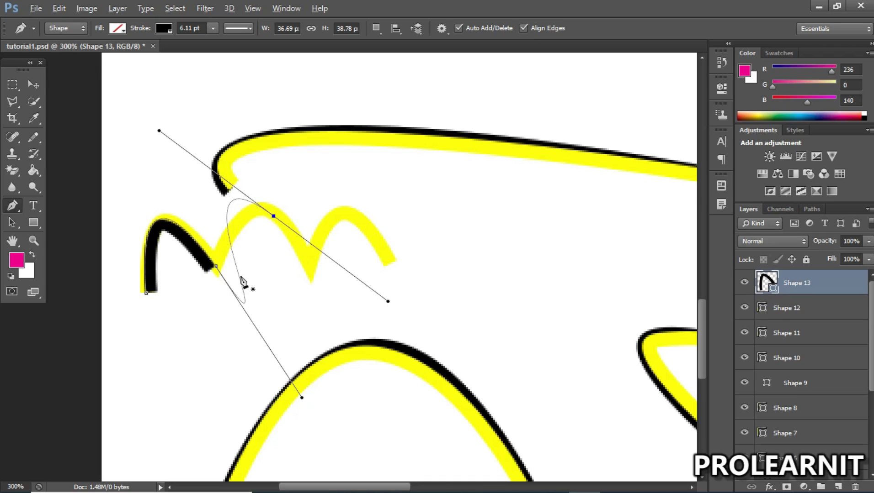
Retract the outgoing handle at each valley anchor and trace the second and third arches of the scalloped line with smooth curves.
key("alt")
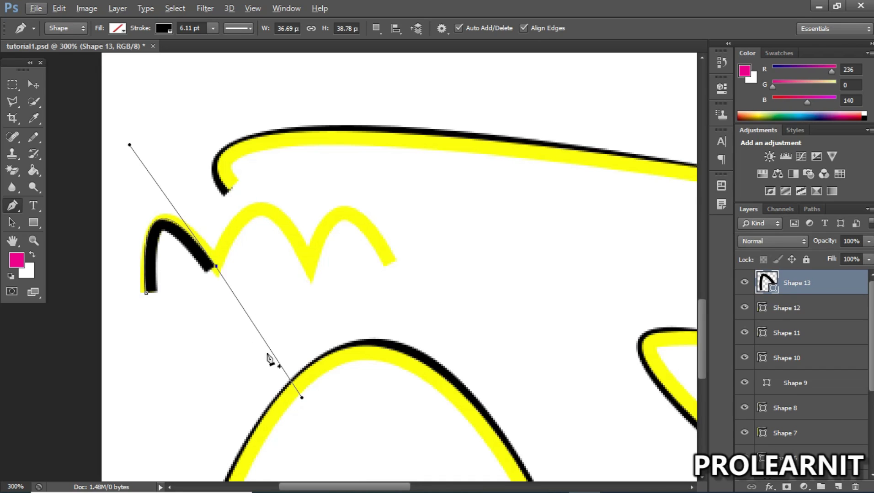
key("alt")
left_click(218, 268)
mouse_move(308, 263)
left_mouse_down()
mouse_move(340, 353)
mouse_move(364, 389)
left_mouse_up()
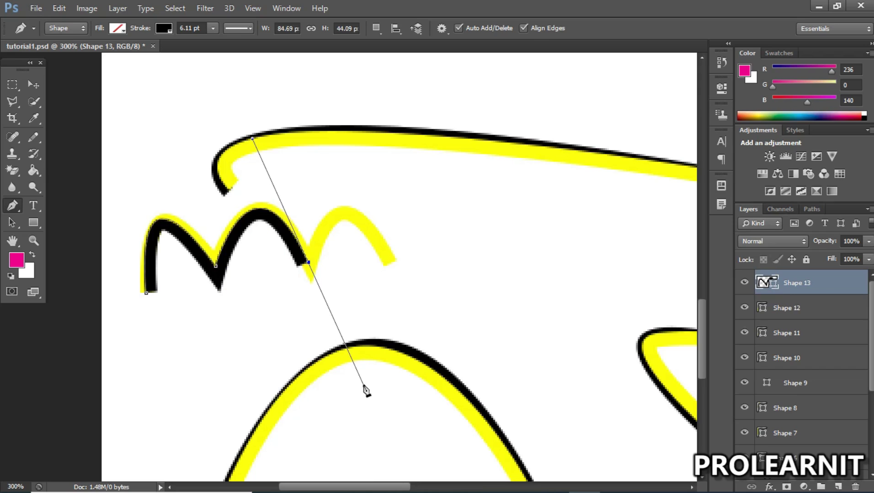
left_click(309, 264)
left_click_drag(391, 260, 457, 371)
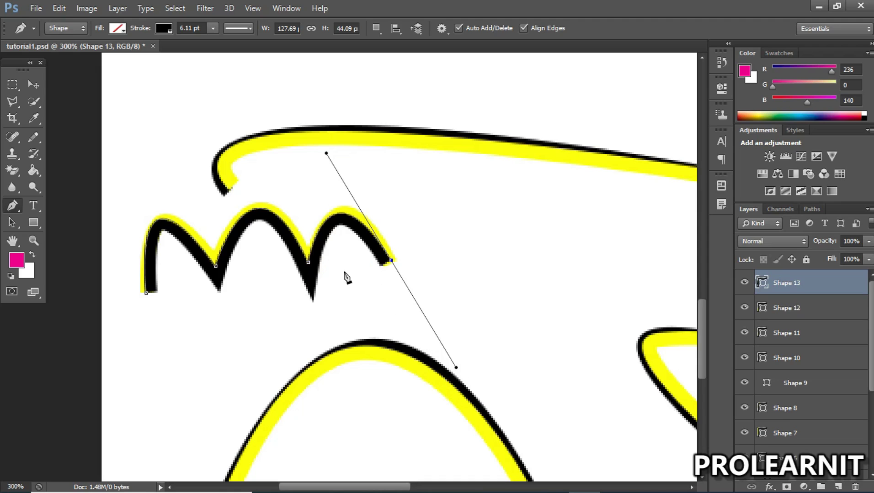
Try retracting the outgoing handle at the third arch's end anchor and adding another curve beyond it, and undo both.
left_click(391, 261)
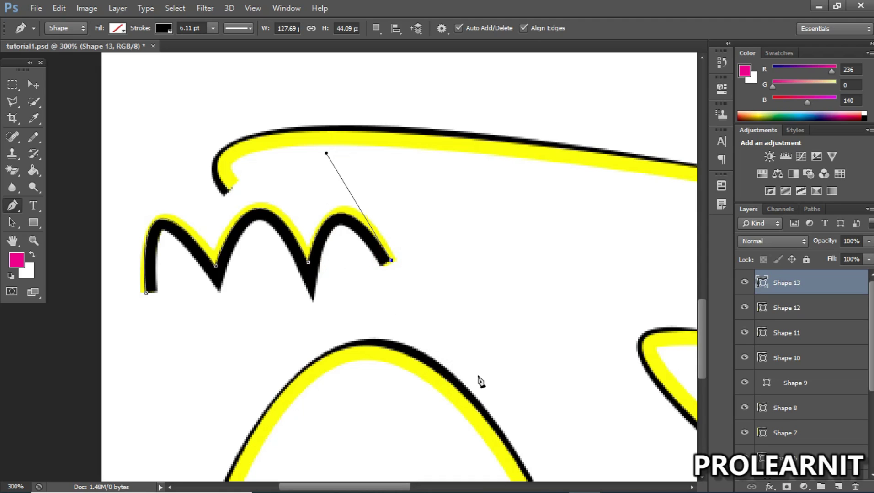
left_click_drag(419, 239, 508, 346)
key("ctrl+z")
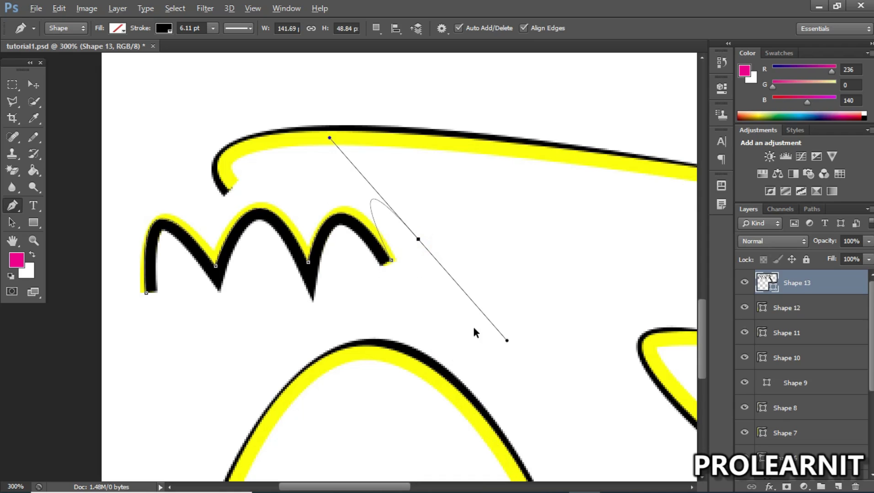
key("ctrl+alt+z")
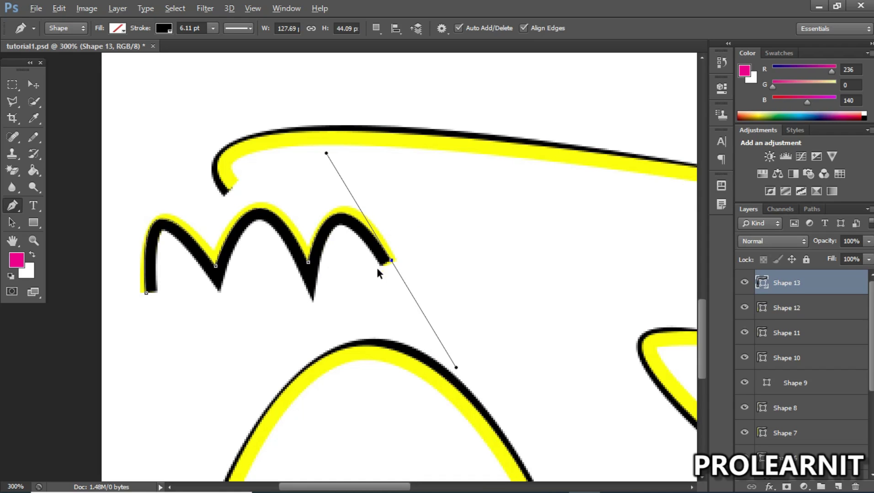
Finish the scalloped path and activate the Shape 11 path for continued Pen tool tracing of the remaining black curves.
left_click(33, 84)
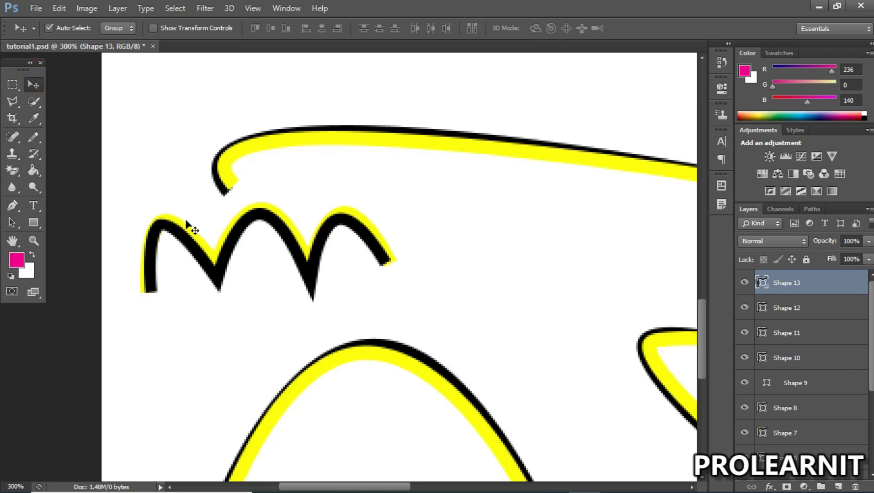
key("z")
left_click(392, 271, "alt")
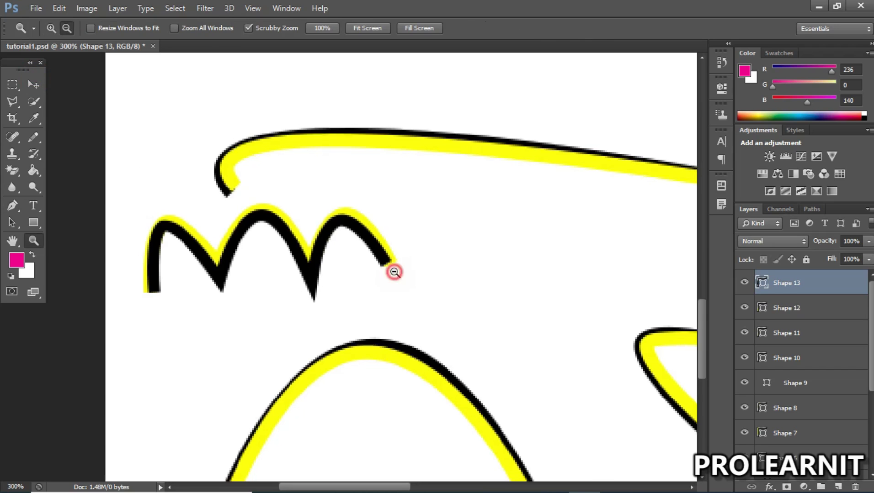
left_click(508, 335, "alt")
left_click(628, 401, "alt")
left_click(630, 351)
left_click(630, 339)
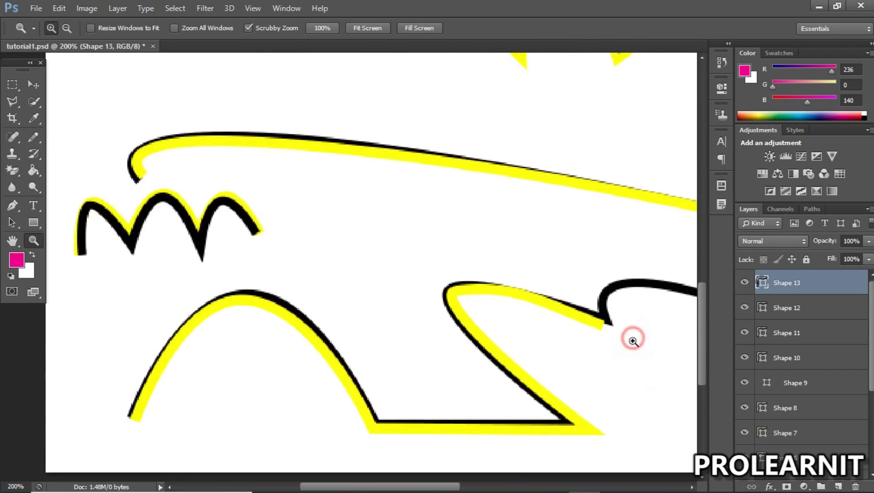
left_click_drag(445, 488, 522, 487)
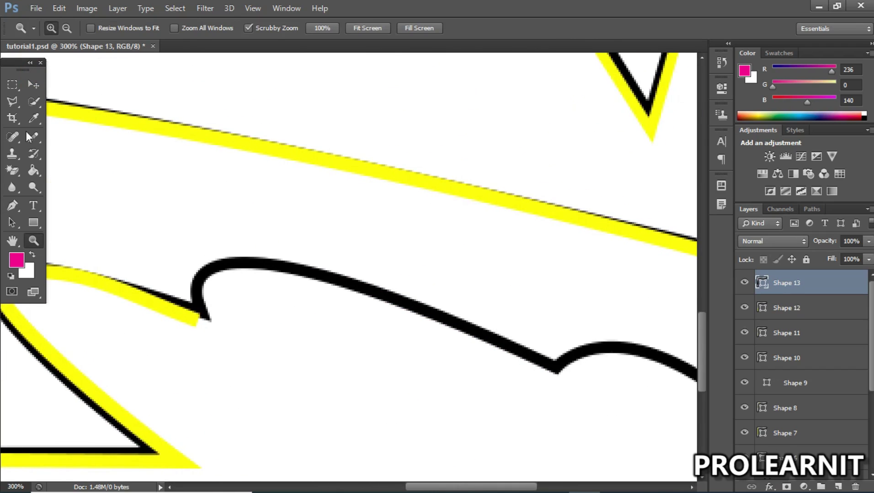
left_click(33, 85)
left_click(12, 205)
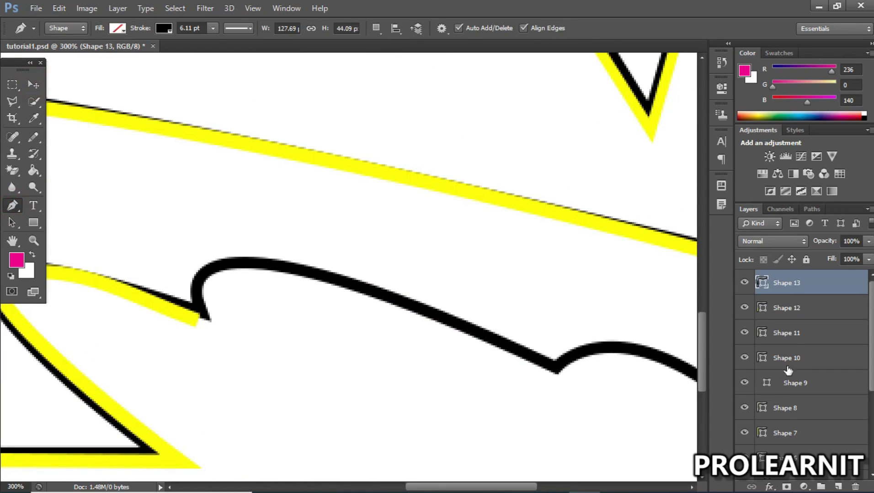
left_click(787, 335)
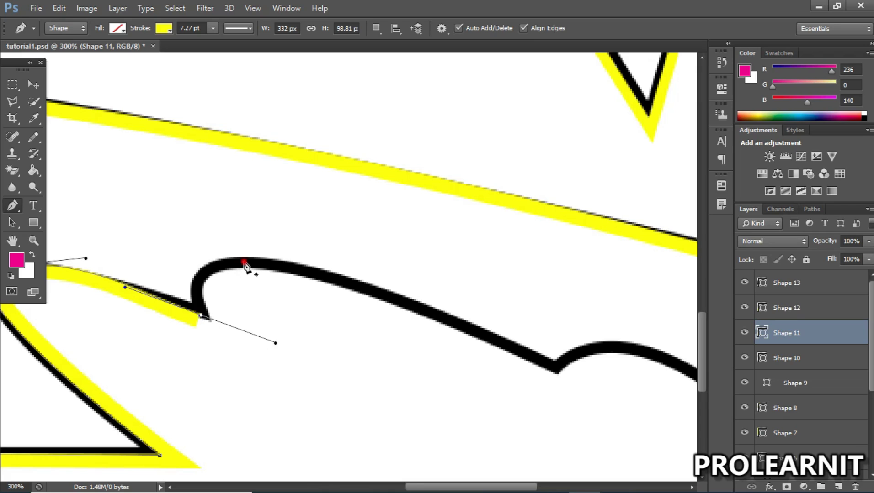
Try placing a detached smooth anchor on the crest of the first untraced black hump, and undo it.
left_click_drag(245, 263, 288, 287)
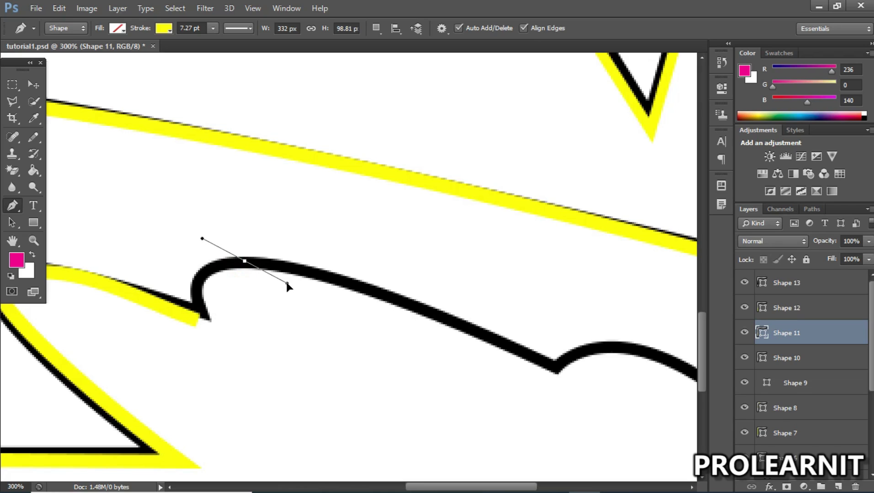
left_click_drag(287, 283, 288, 283)
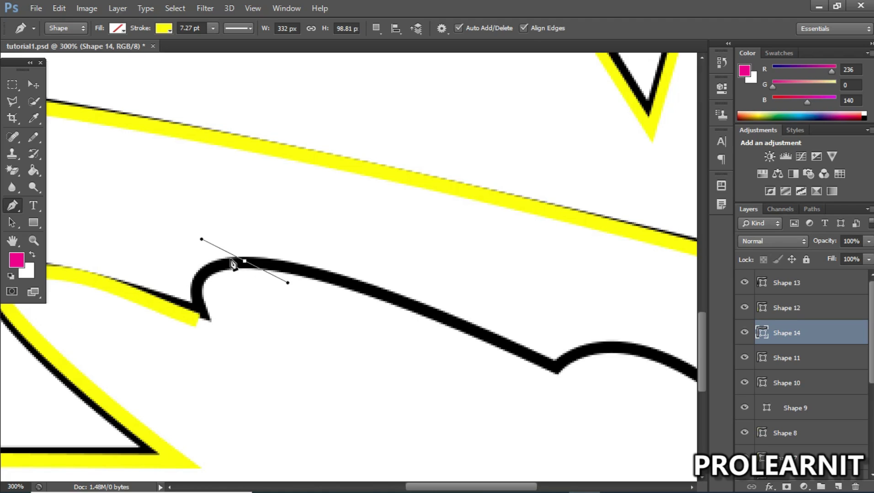
key("ctrl+z")
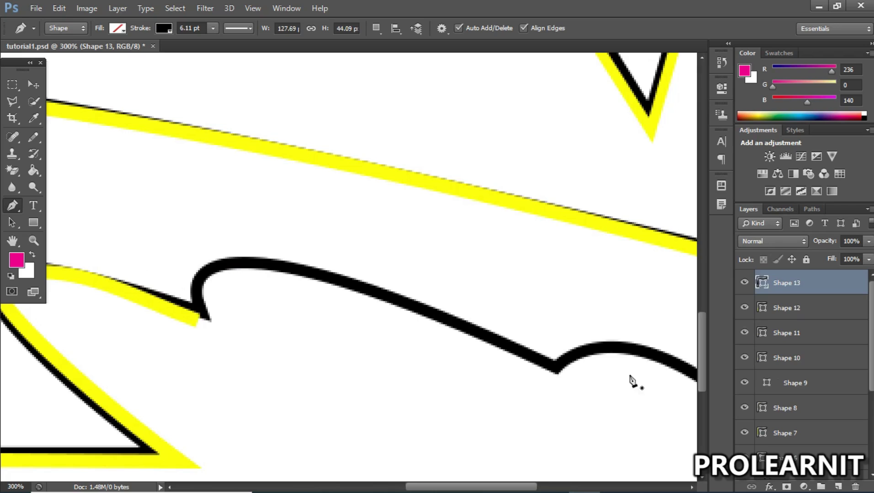
Reselect Shape 11, resume at its end anchor, try a smooth curve just past the hump's crest, and undo it.
left_click(790, 340)
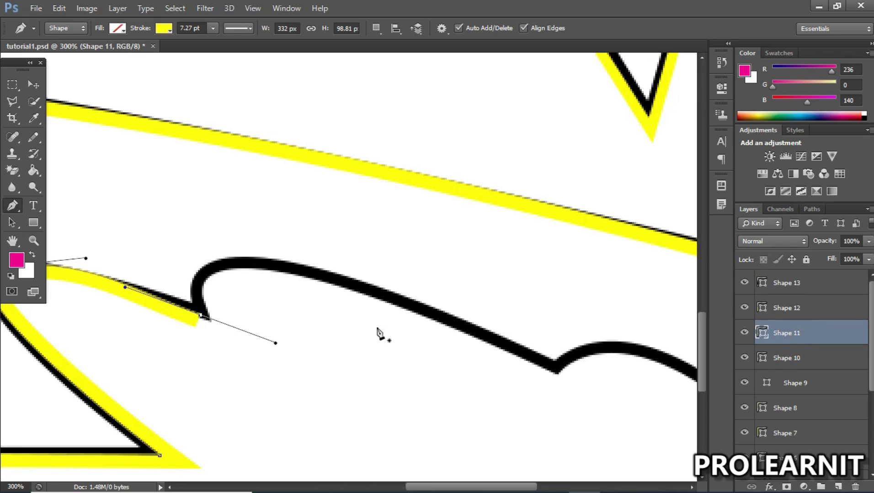
left_click(201, 316)
mouse_move(280, 267)
left_mouse_down()
mouse_move(311, 282)
mouse_move(437, 292)
mouse_move(467, 305)
left_mouse_up()
key("ctrl+alt+z")
key("ctrl+alt+z")
Continue Shape 11 from its end anchor without the outgoing handle and trace both remaining black humps, keeping the valley between them sharp.
left_click(200, 316)
mouse_move(295, 269)
left_mouse_down()
mouse_move(435, 311)
mouse_move(428, 304)
left_mouse_up()
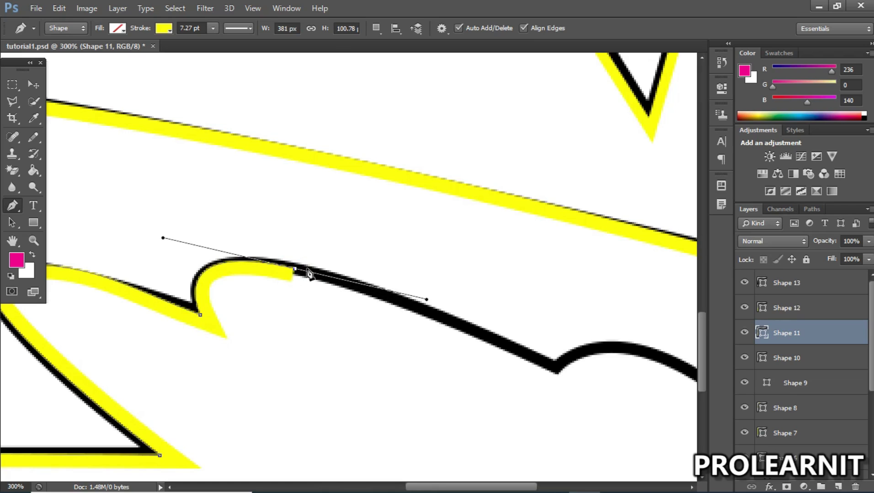
left_click(554, 370)
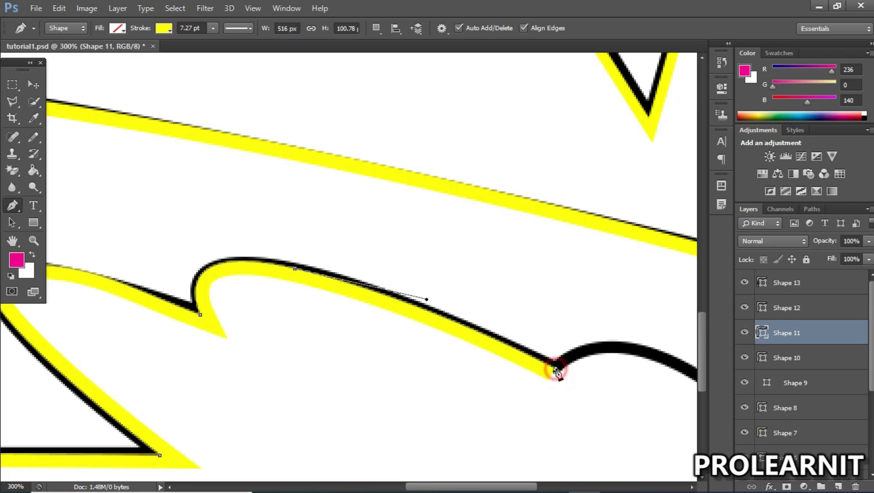
left_click_drag(488, 489, 535, 488)
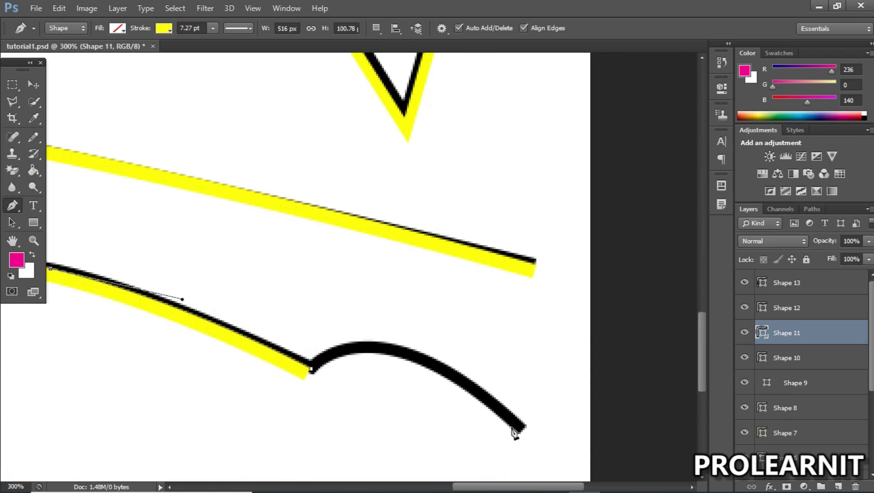
mouse_move(521, 429)
left_mouse_down()
mouse_move(585, 479)
mouse_move(617, 476)
mouse_move(635, 438)
mouse_move(677, 448)
left_mouse_up()
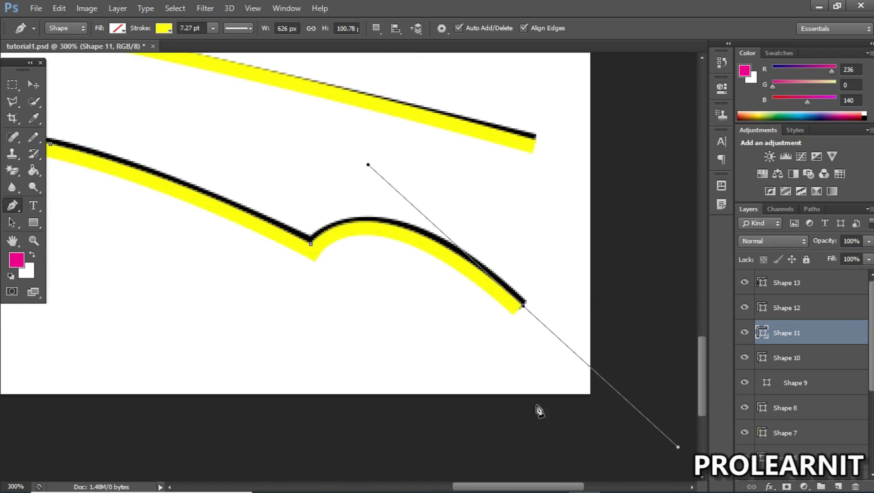
left_click(33, 85)
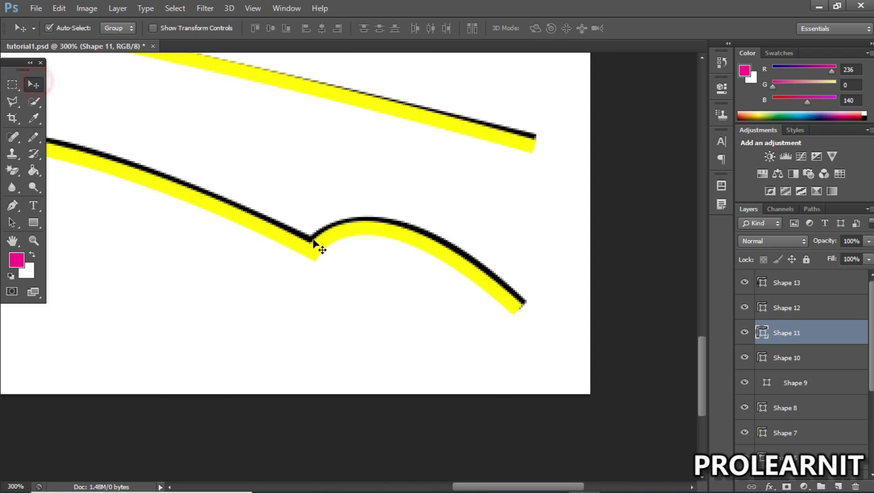
Open the portrait photo IMG_20171019_134154.jpg from the sample folder.
key("z")
left_click(338, 263, "alt")
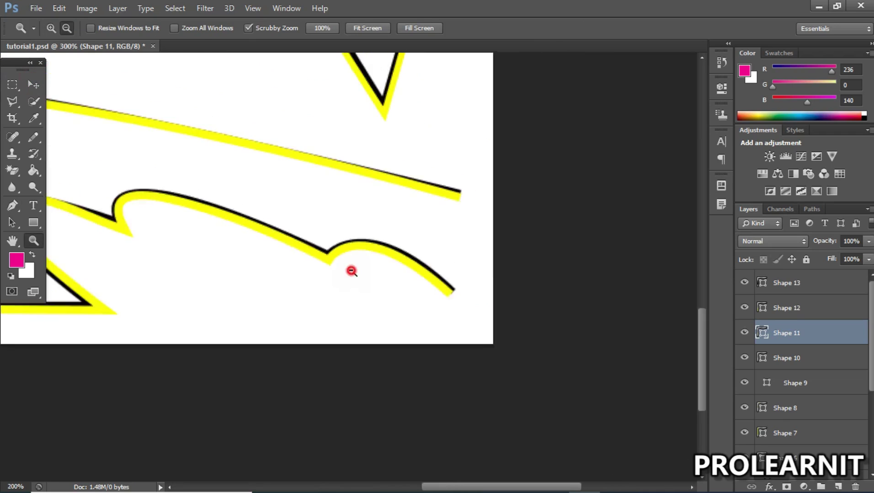
left_click(343, 346)
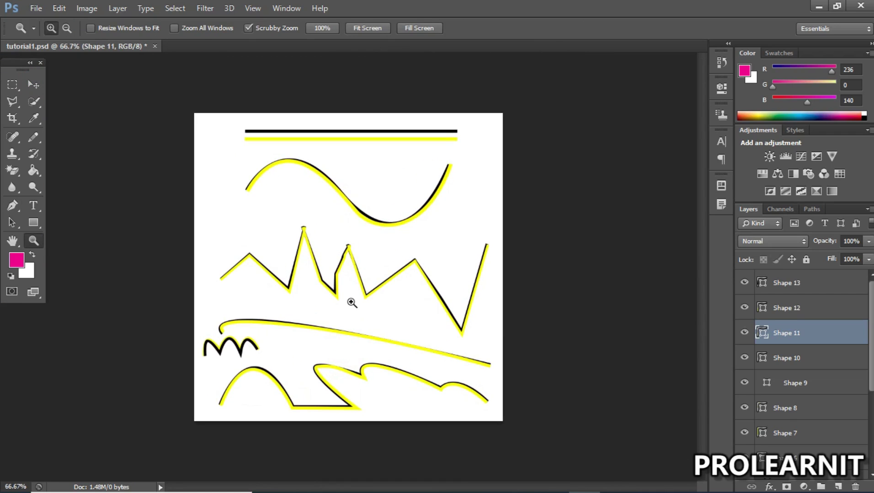
left_click(41, 85)
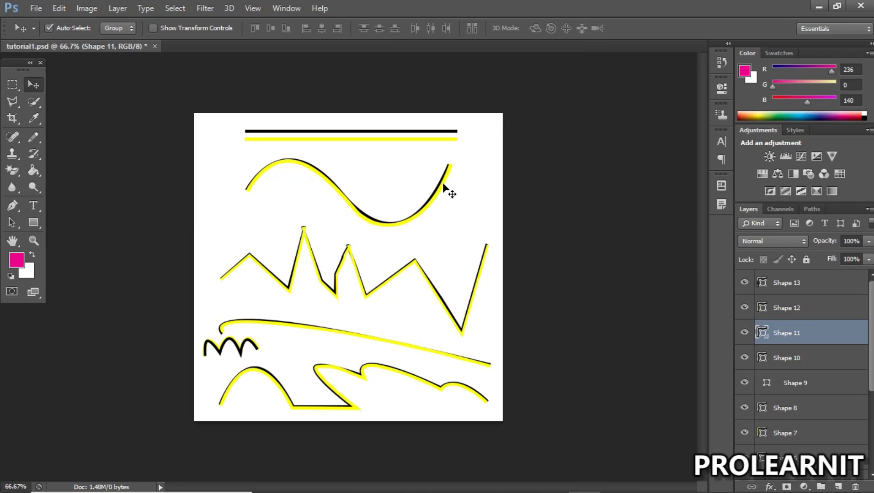
left_click(32, 9)
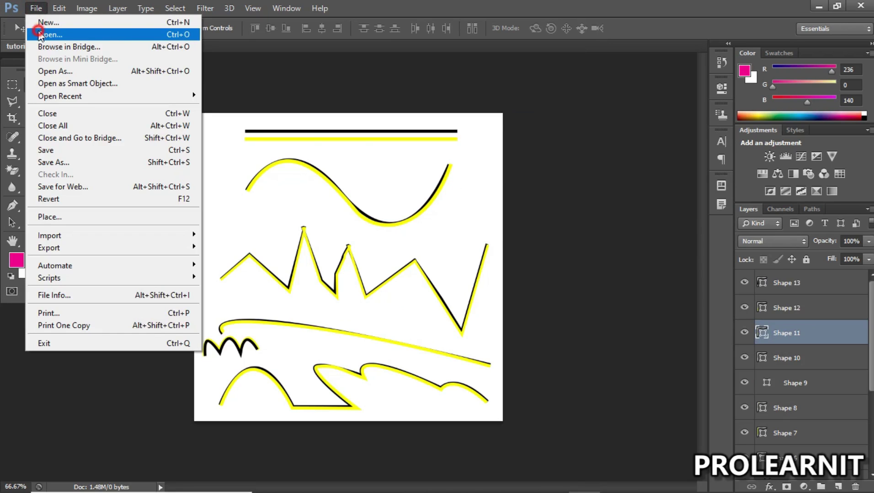
left_click(46, 31)
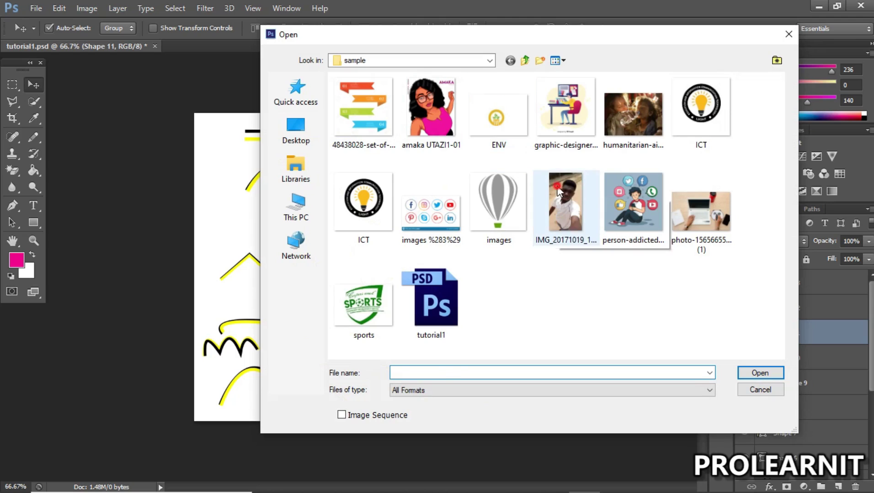
left_click(567, 201)
left_click(759, 373)
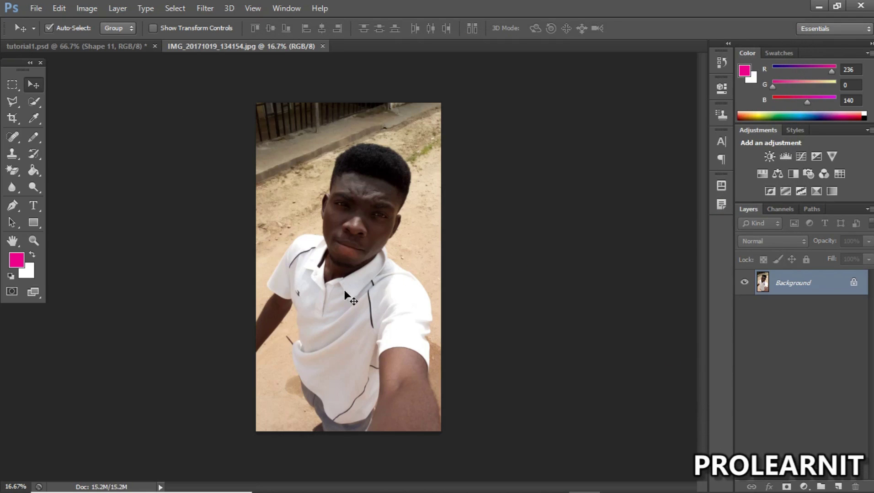
Examine the outline of the man's hair and head in the photo, both in close-up and in the full image.
key("z")
left_click(367, 241)
left_click(371, 195)
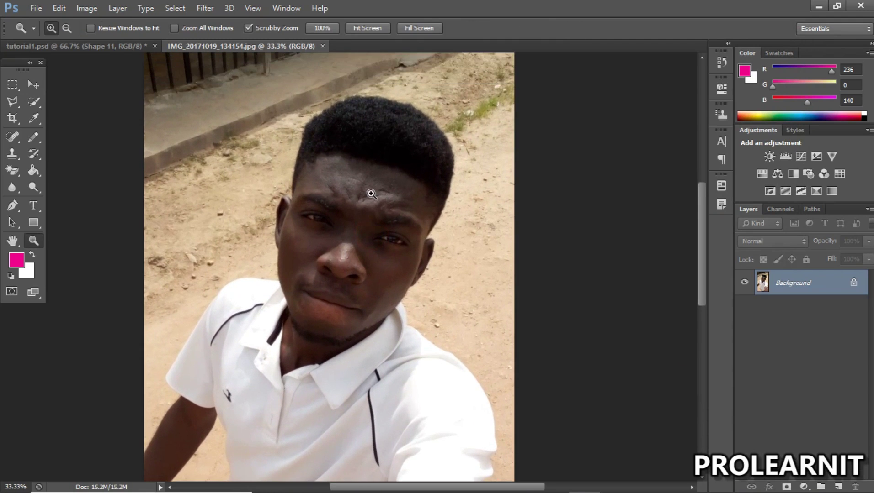
left_click(387, 100)
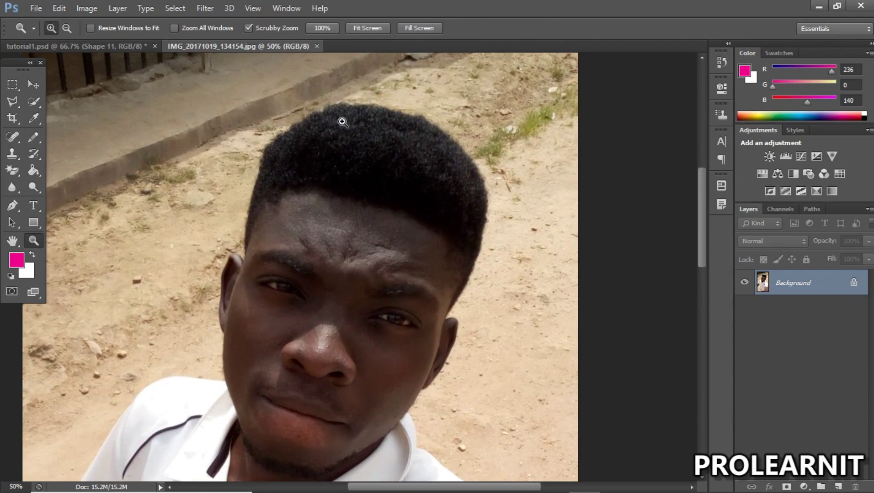
left_click(335, 147)
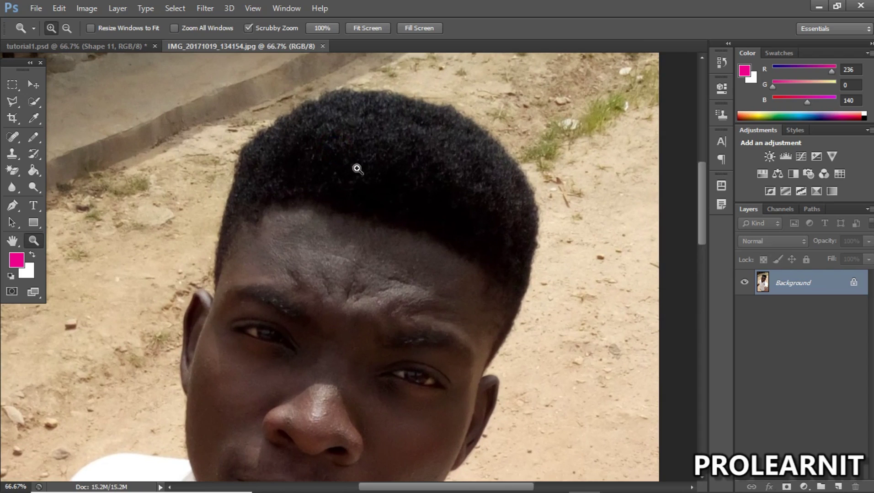
left_click(303, 178)
scroll(331, 163, "up", 2)
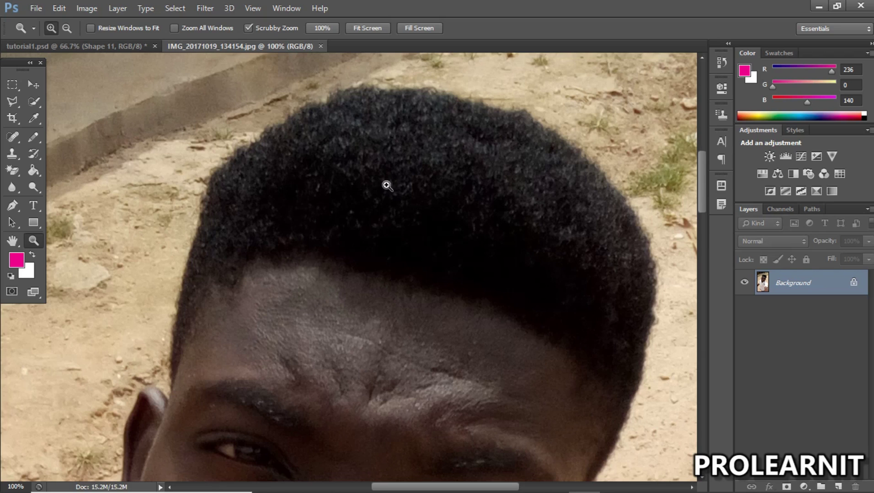
left_click(378, 202)
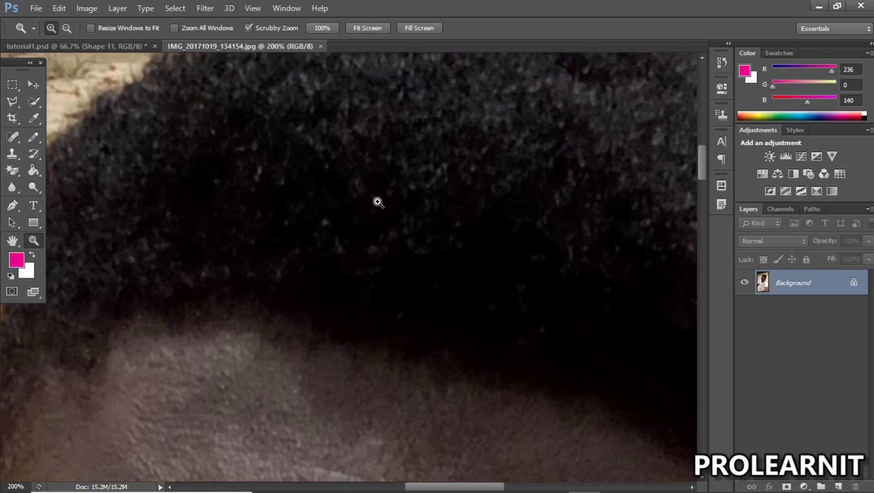
key("alt")
left_click_drag(338, 146, 338, 146)
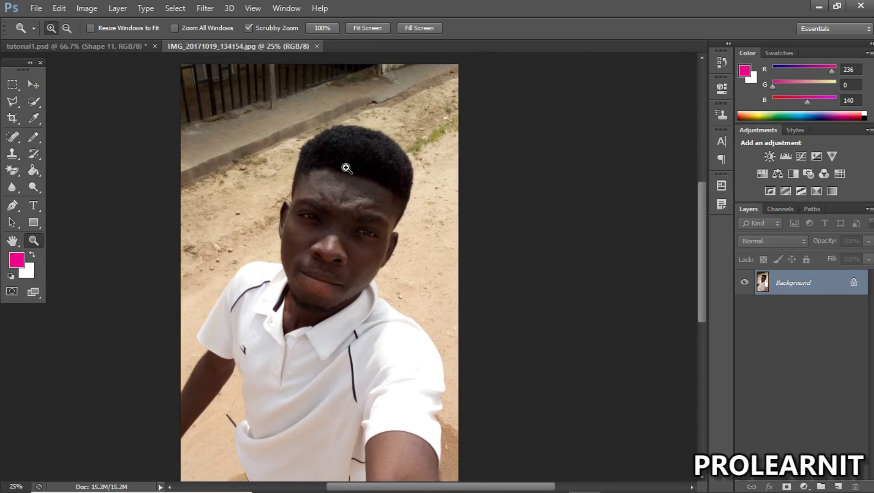
left_click_drag(344, 169, 355, 159)
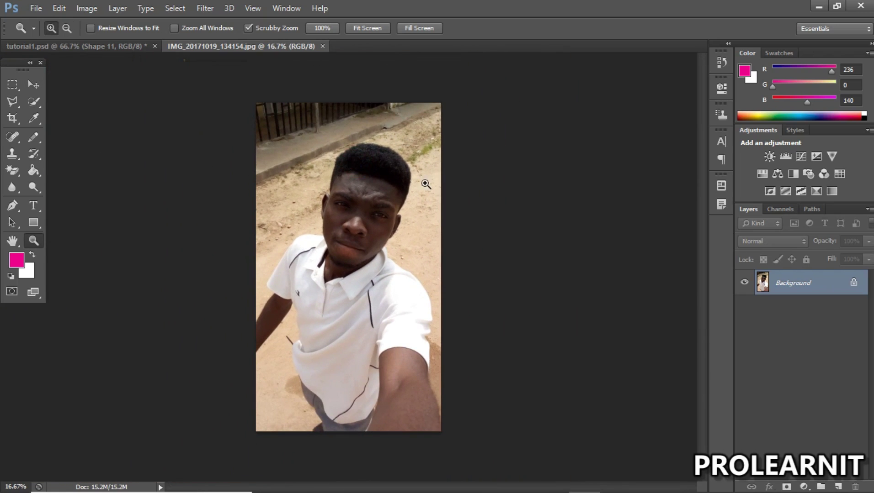
left_click_drag(370, 163, 369, 164)
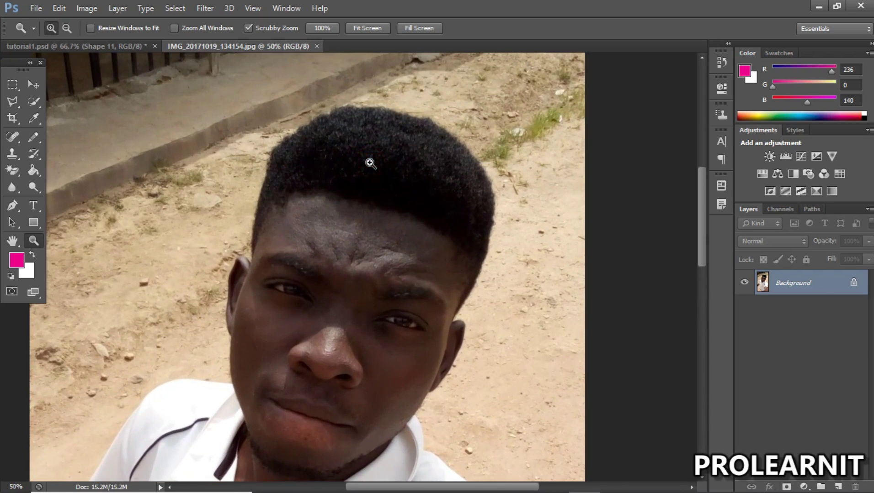
Compare the full portrait with closer views of the man's head and hair.
left_click(12, 205)
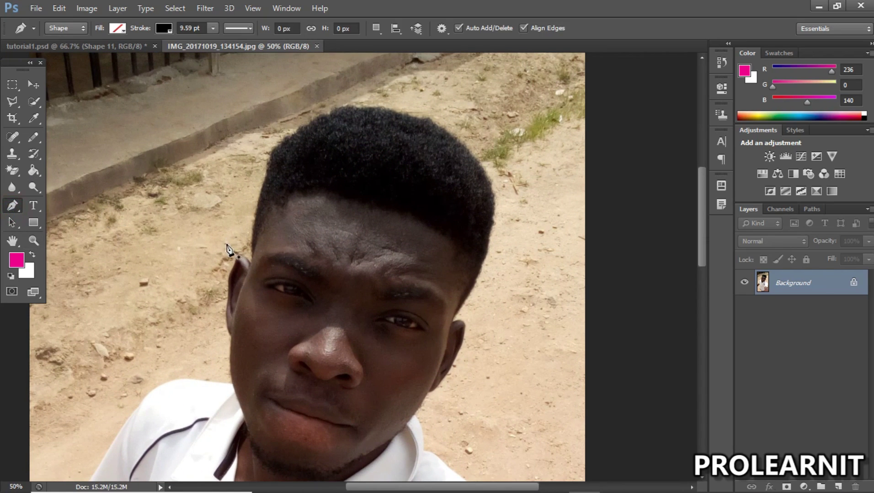
key("z")
left_click(300, 256, "alt")
left_click(300, 256, "alt")
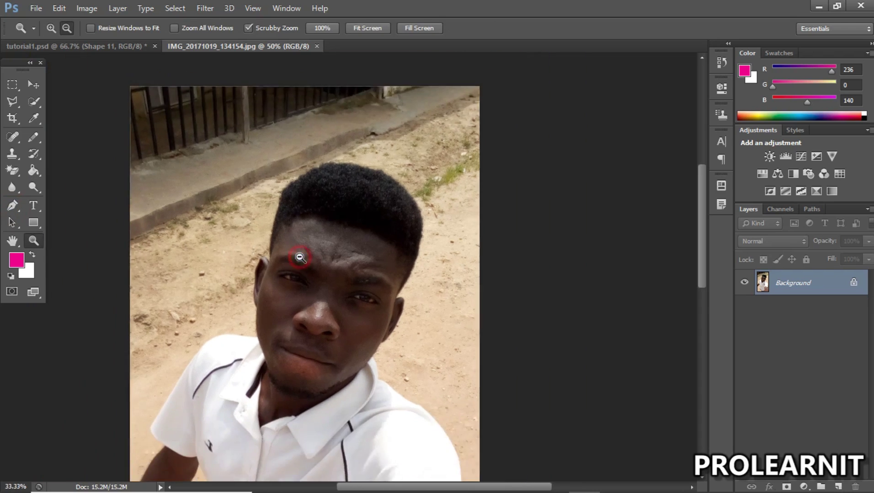
left_click(300, 256, "alt")
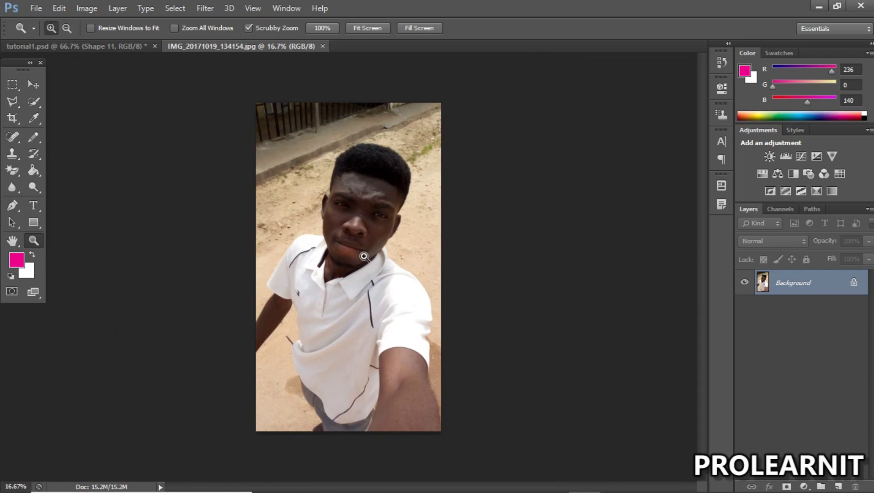
left_click(325, 231)
left_click(396, 190)
scroll(396, 191, "up", 1)
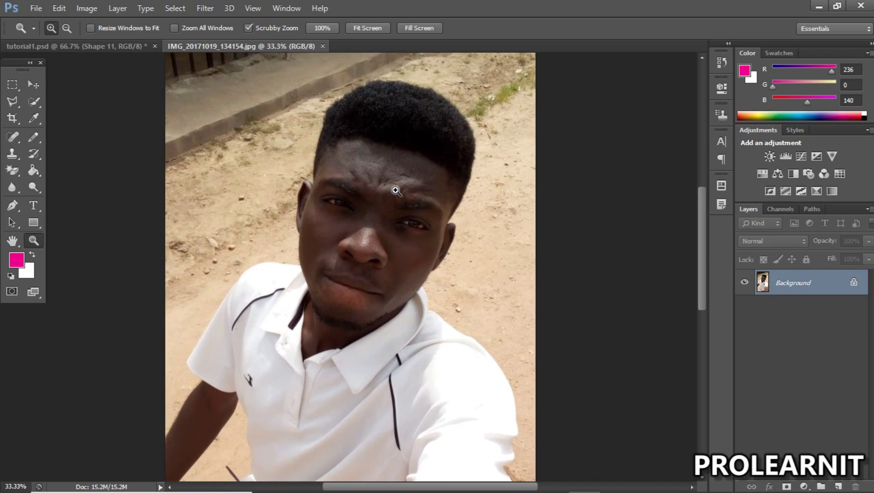
scroll(395, 191, "up", 5)
left_click(412, 161)
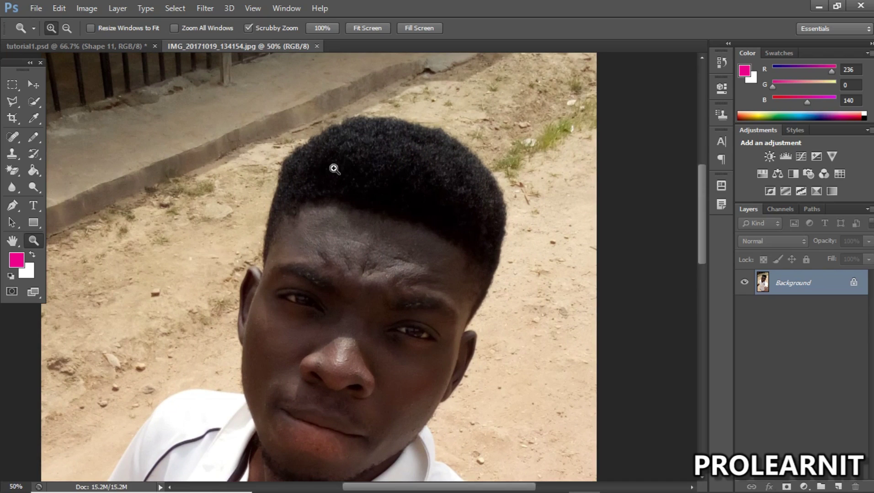
Convert the locked Background into a regular layer named "myself".
left_click(32, 84)
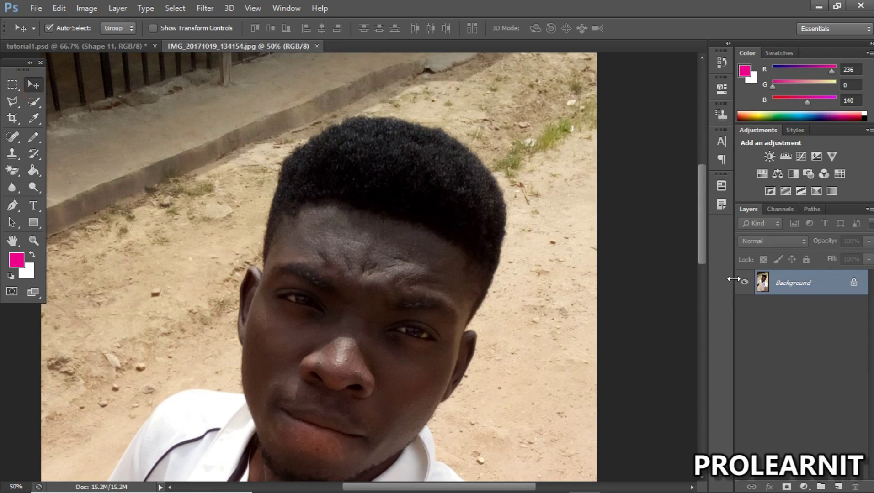
double_click(805, 291)
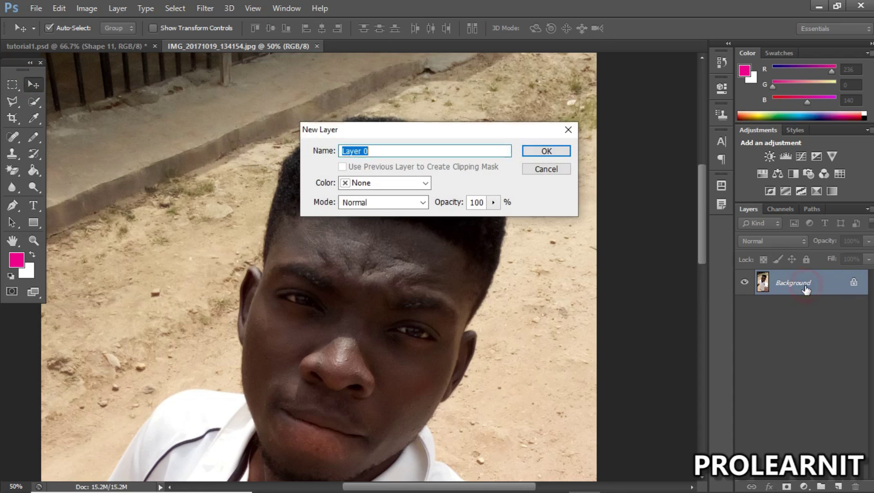
type("myself")
left_click(535, 153)
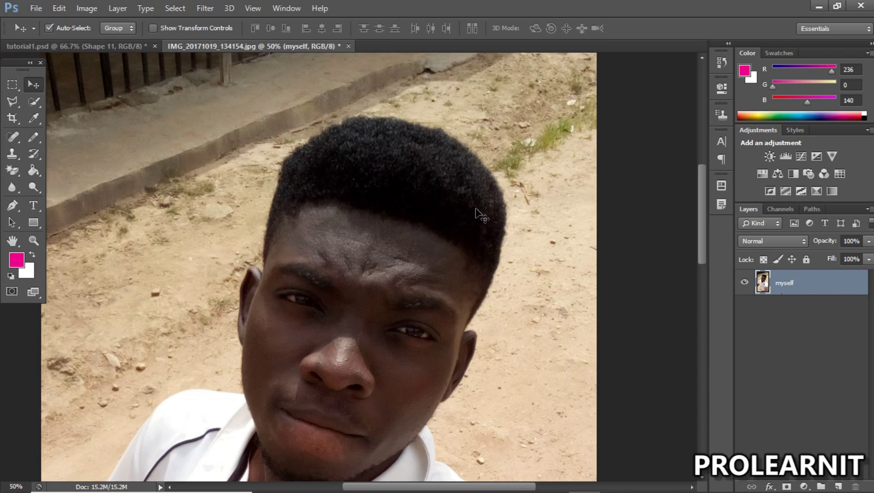
Ready the Pen tool in Shape mode over the man's hair and set its stroke to no color.
key("z")
left_click(386, 149)
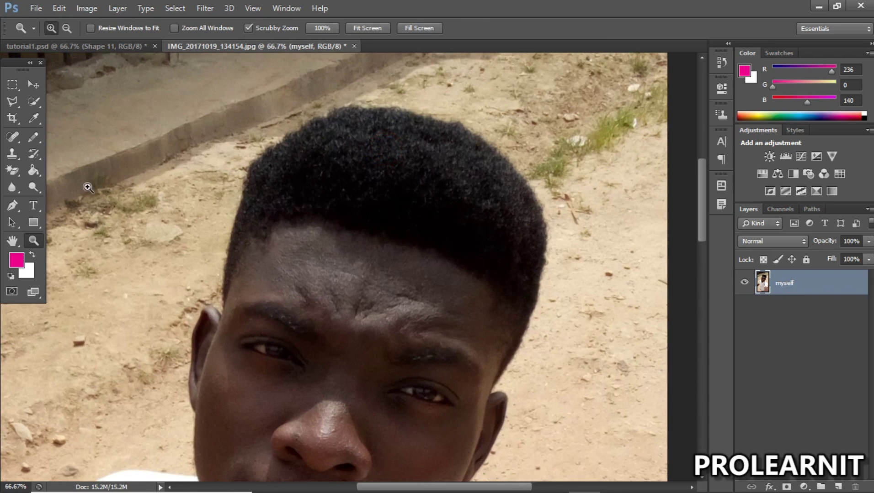
left_click(13, 205)
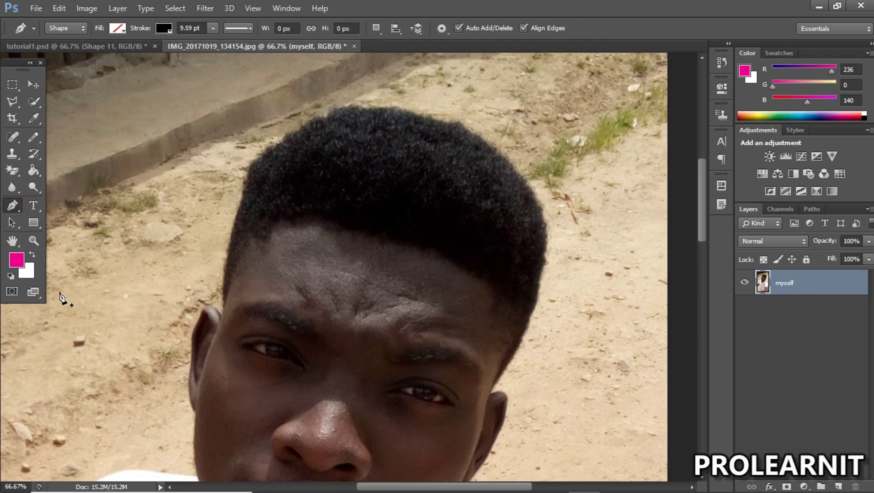
left_click(163, 27)
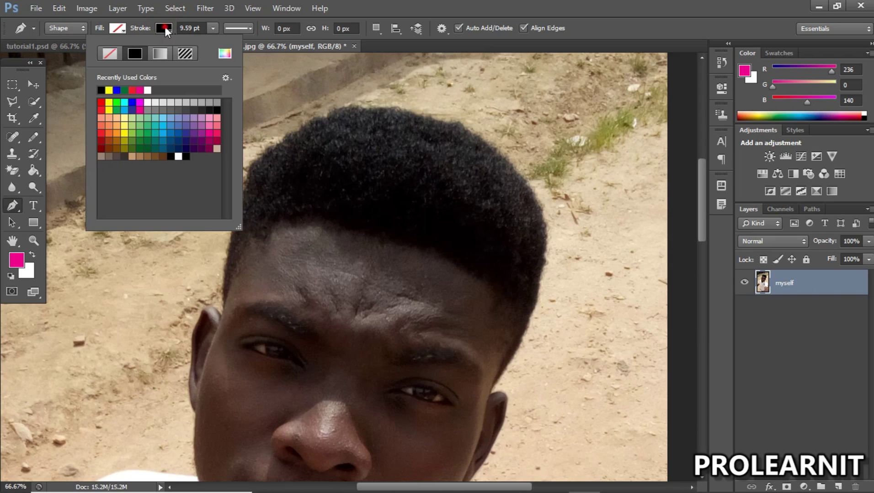
left_click(165, 27)
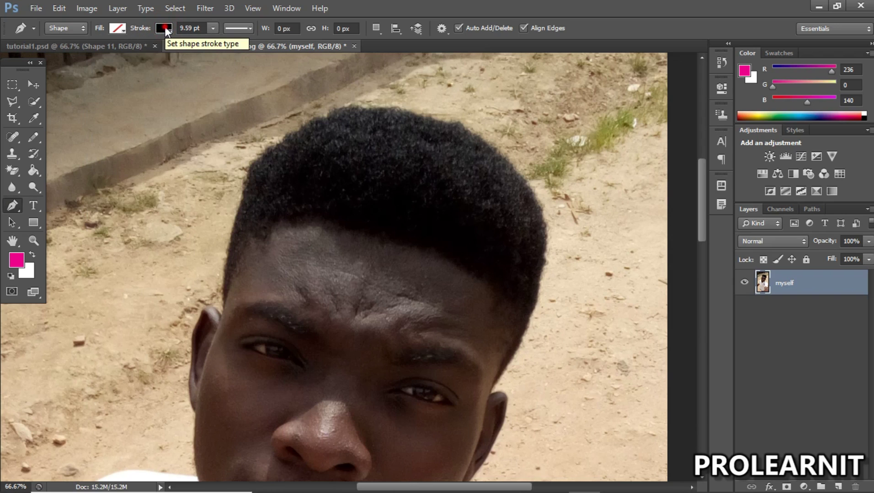
left_click(164, 28)
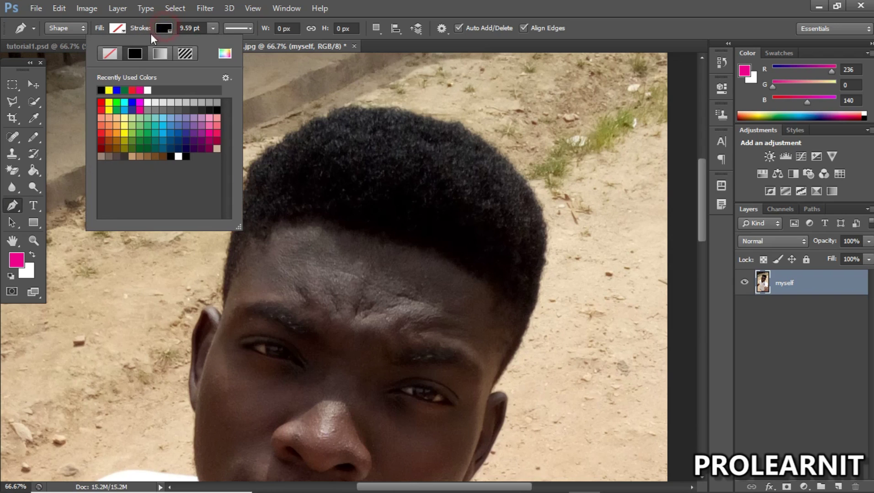
left_click(101, 53)
Check the Pen tool's fill and stroke color settings.
left_click(119, 29)
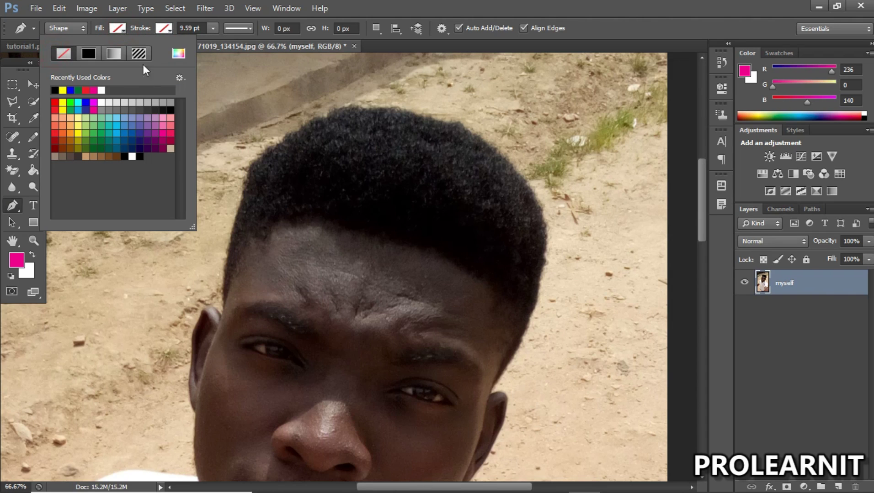
left_click(165, 29)
left_click(161, 31)
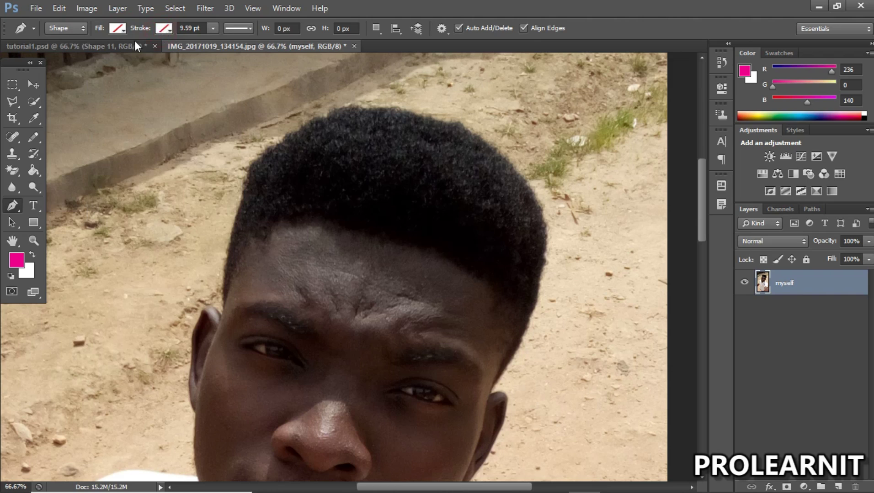
left_click(158, 32)
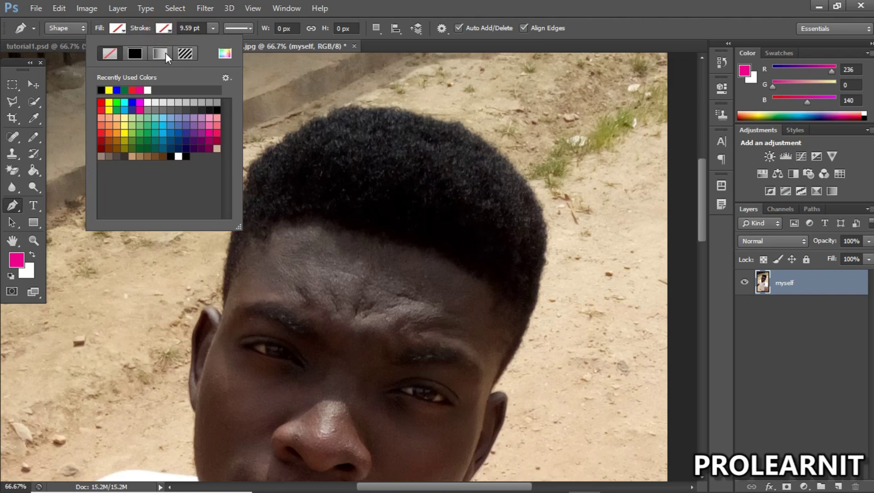
left_click(122, 32)
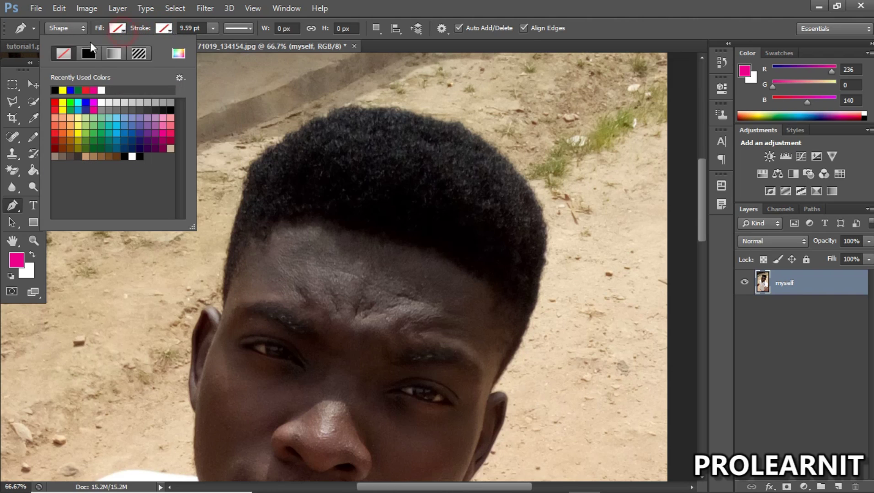
left_click(166, 29)
left_click(169, 29)
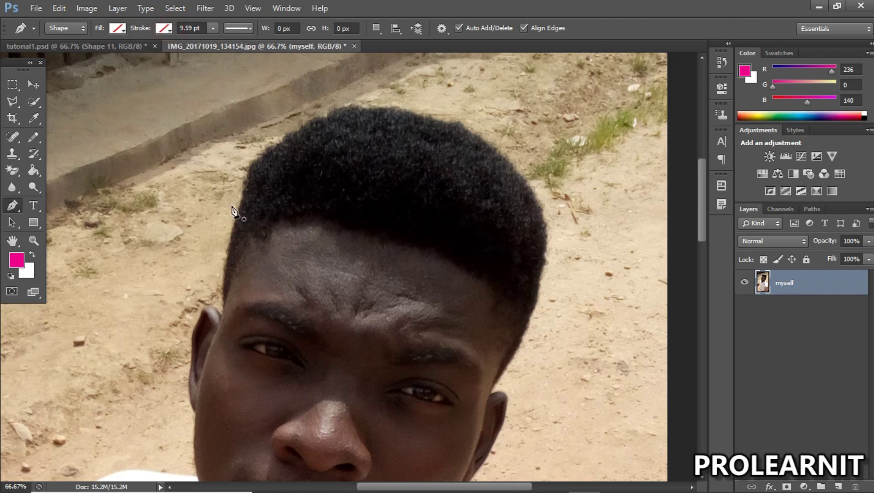
Examine the hair edge above the ear on the photo's left side at several magnifications.
key("z")
left_click(238, 295)
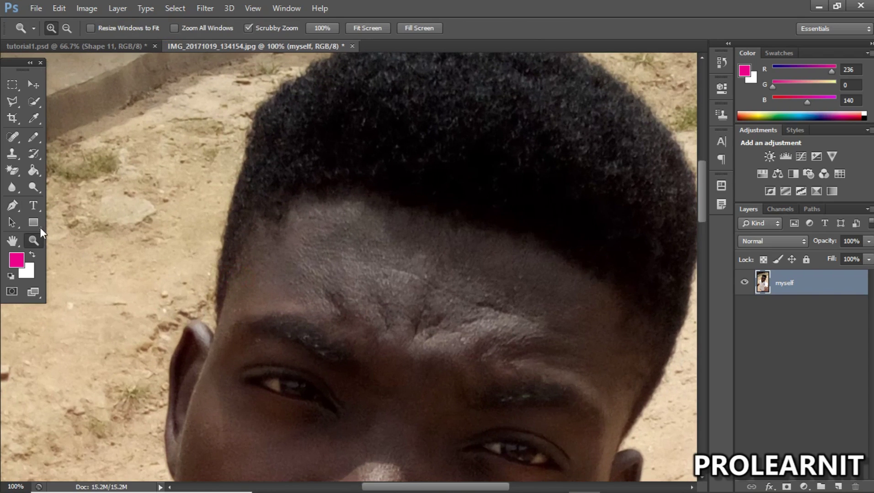
left_click(14, 206)
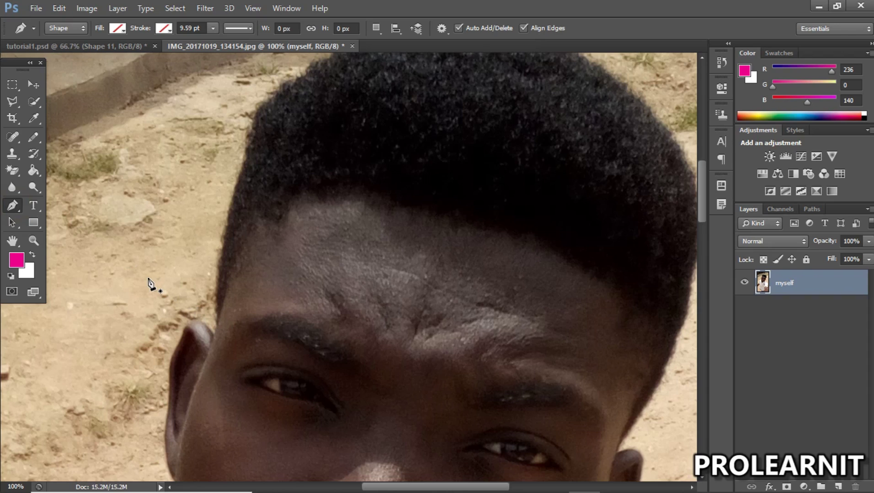
key("z")
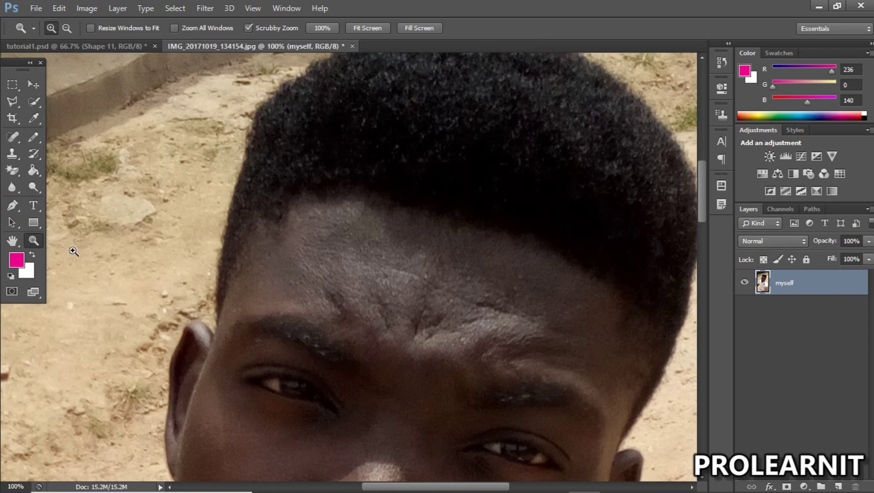
left_click(255, 234)
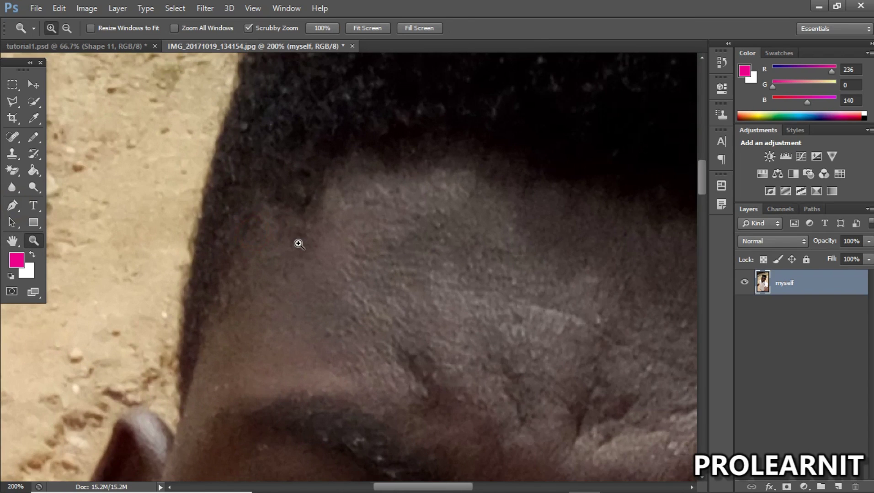
left_click(343, 246, "alt")
left_click(346, 246, "alt")
left_click(346, 246, "alt")
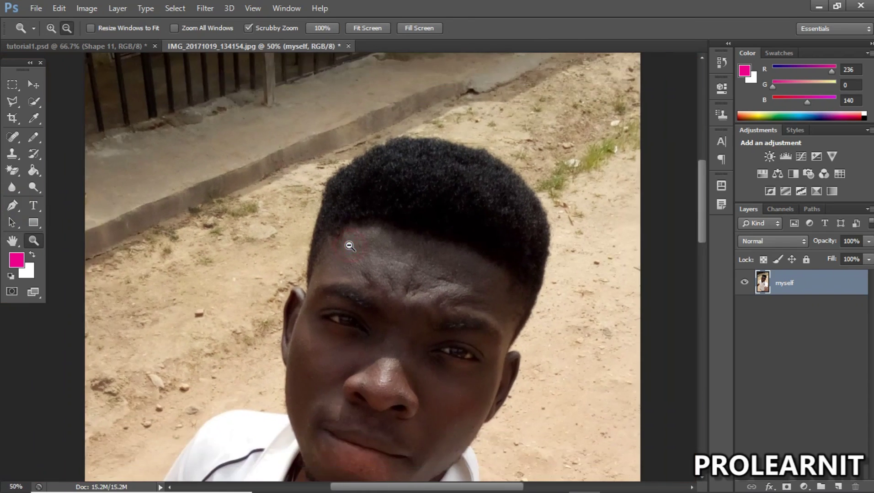
left_click(12, 207)
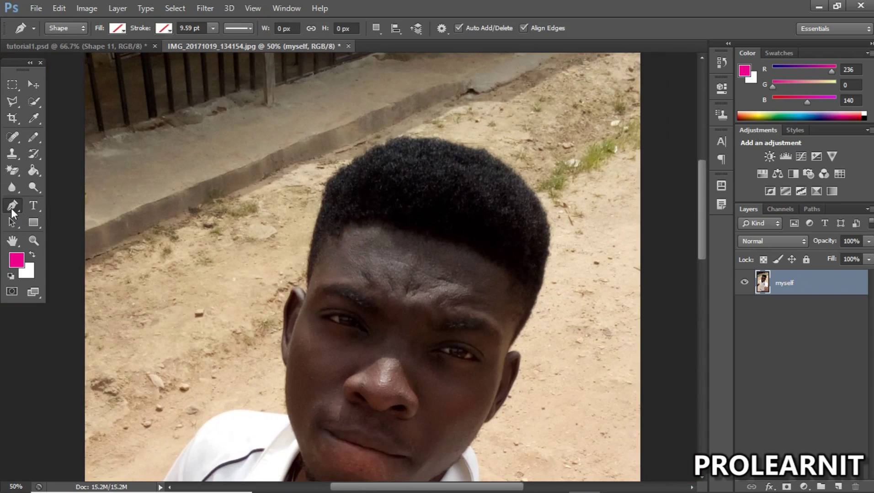
left_click(417, 340)
key("ctrl+z")
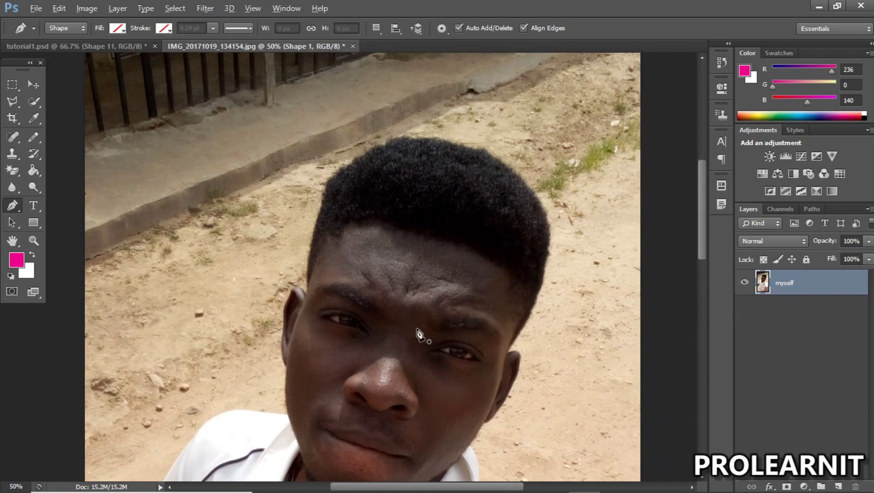
Start a Pen shape path where the ear meets the temple, with a second anchor about 70 px up the hair edge and no outgoing handle.
key("z")
left_click(332, 288)
left_click(355, 277)
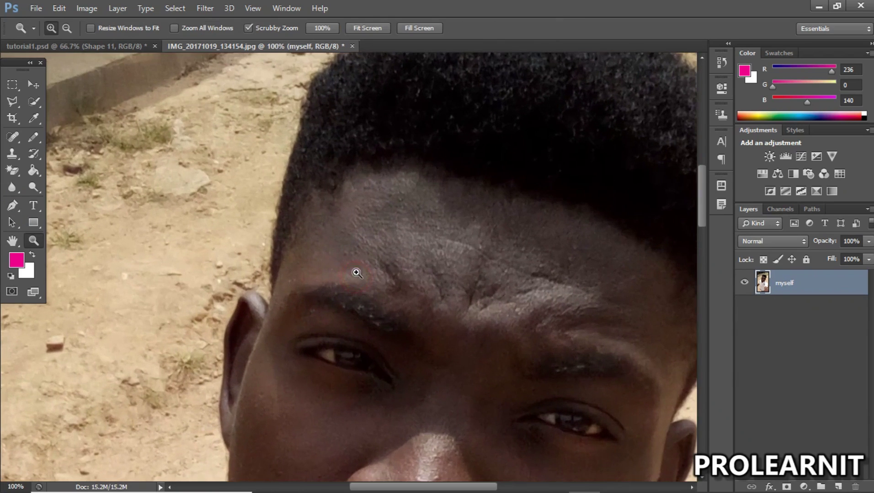
left_click(12, 206)
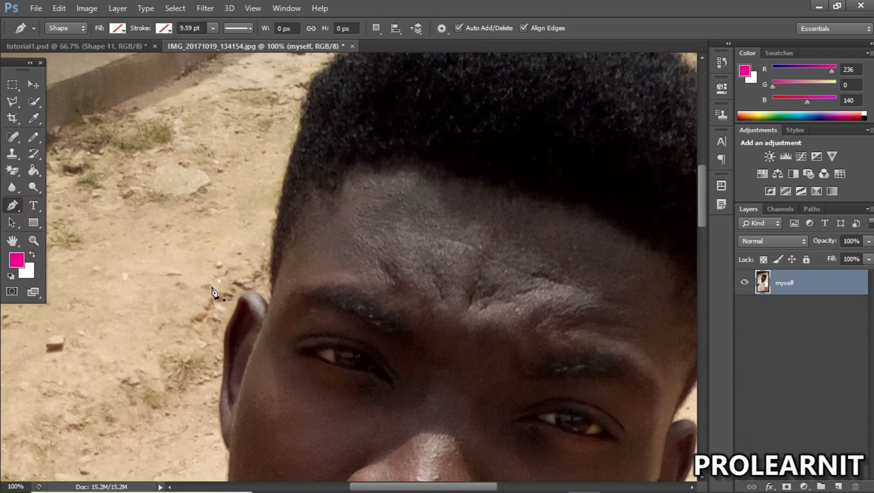
left_click(270, 304)
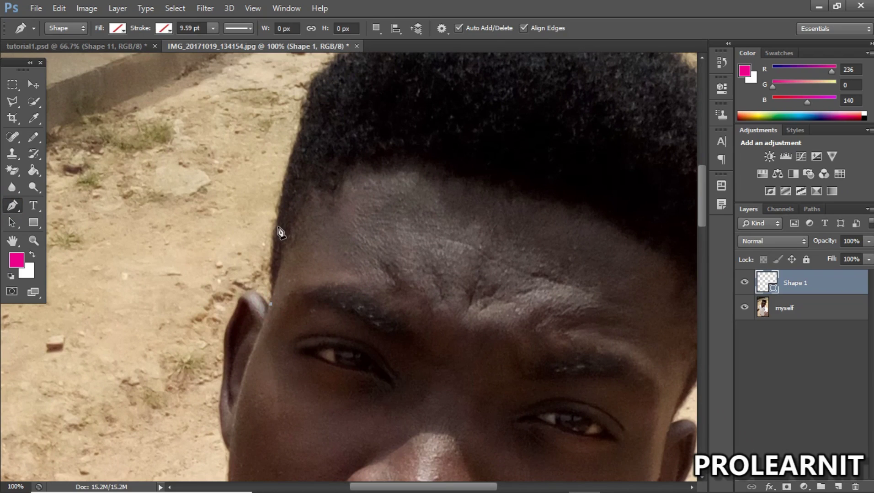
left_click(273, 259)
left_click(274, 237)
key("ctrl+z")
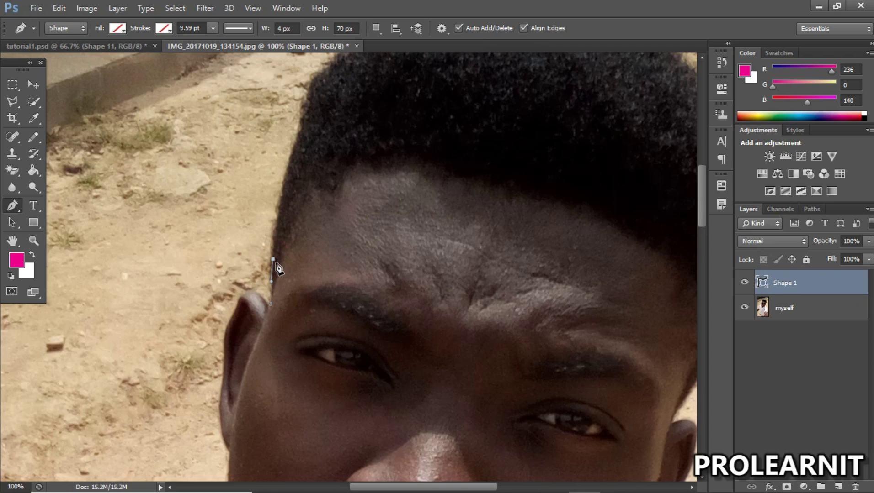
left_click(273, 259)
Continue the path up the side of the hair with curved segments until it spans about 46 by 308 px.
left_click(291, 155)
left_click_drag(292, 156, 310, 100)
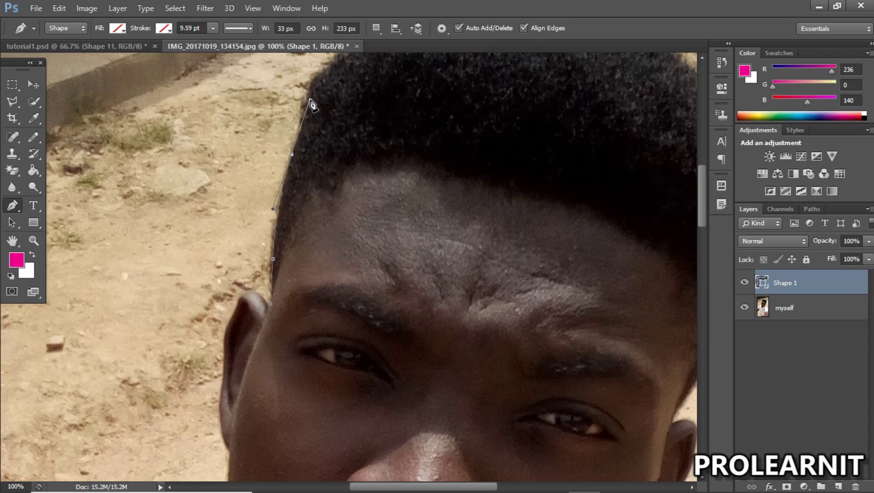
scroll(307, 138, "up", 3)
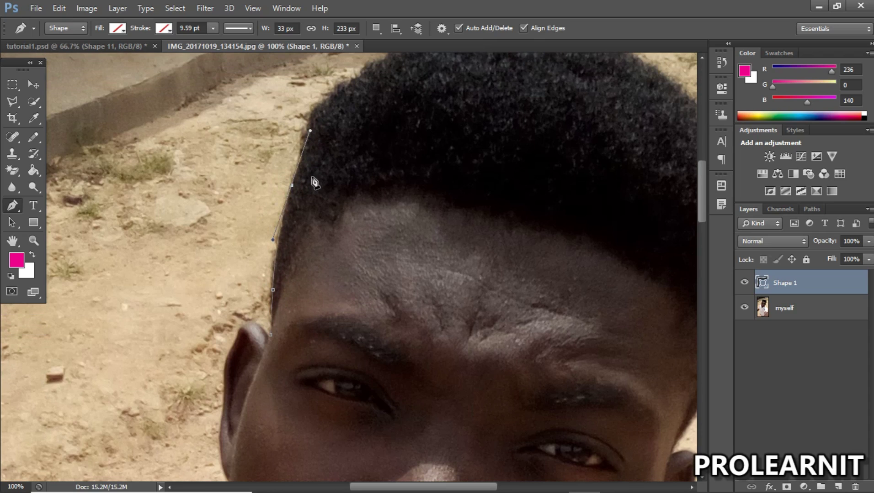
left_click(300, 136)
mouse_move(302, 121)
left_mouse_down()
mouse_move(336, 111)
mouse_move(330, 101)
mouse_move(305, 128)
mouse_move(311, 120)
left_mouse_up()
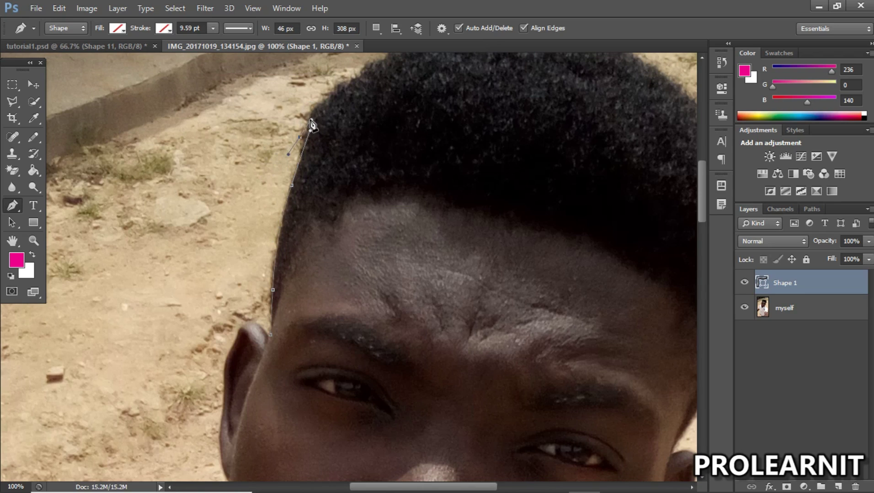
Preview the traced hair path with a green stroke, and set the stroke back to no color.
left_click(170, 31)
left_click(124, 90)
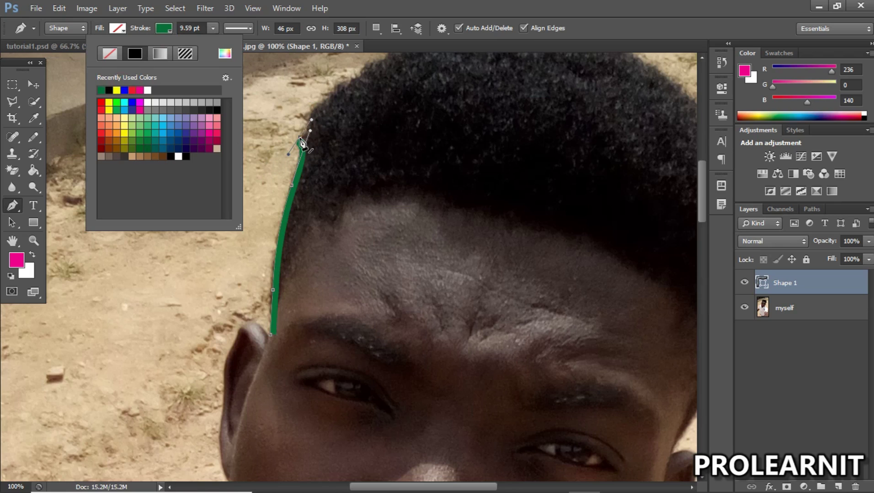
left_click(168, 28)
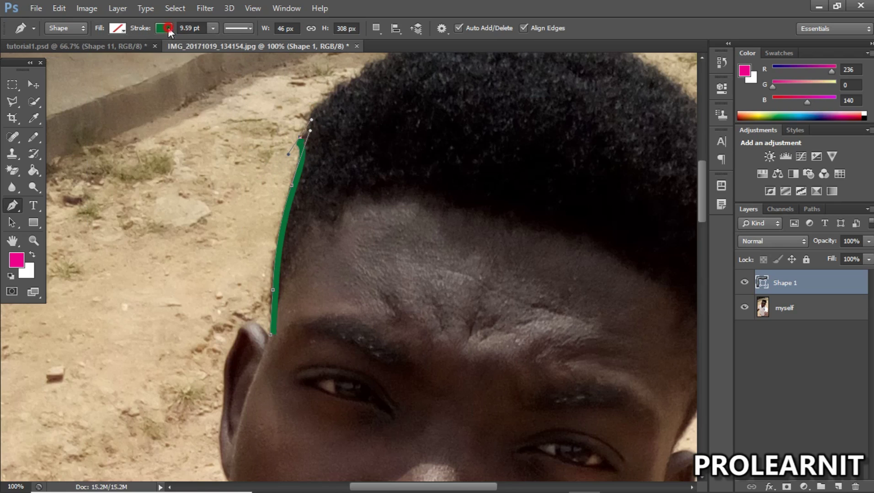
left_click(164, 29)
left_click(110, 54)
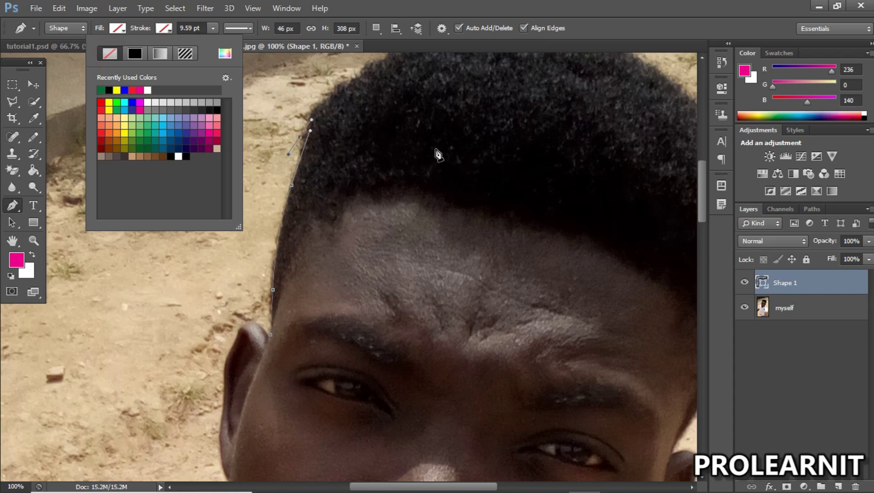
Undo the last curved segments of the hair path and retrace the upper side edge with two short segments.
left_click(173, 32)
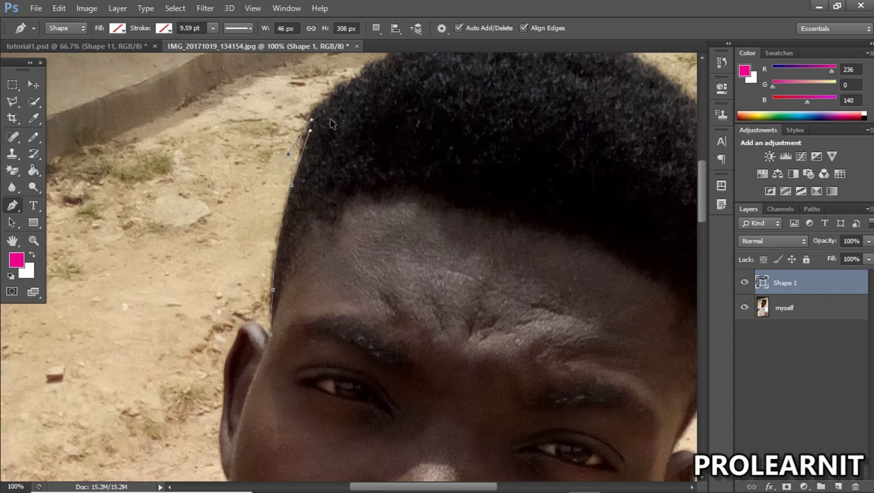
key("ctrl+alt+z")
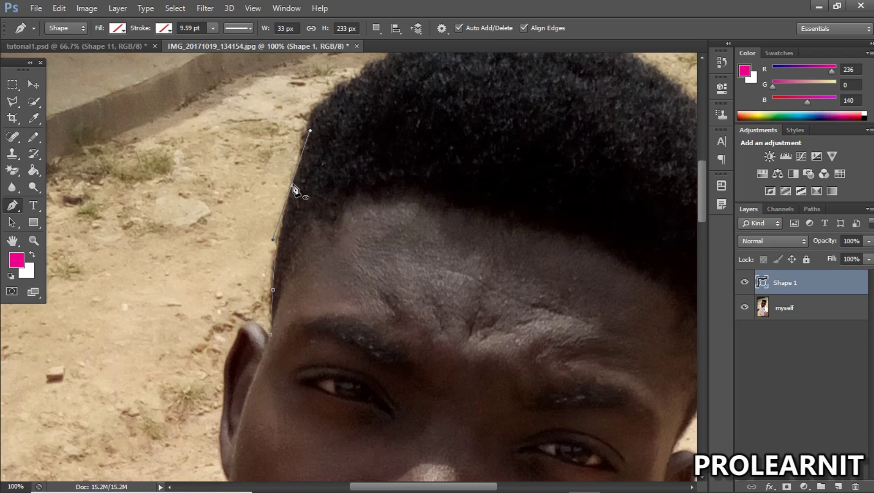
key("ctrl+alt+z")
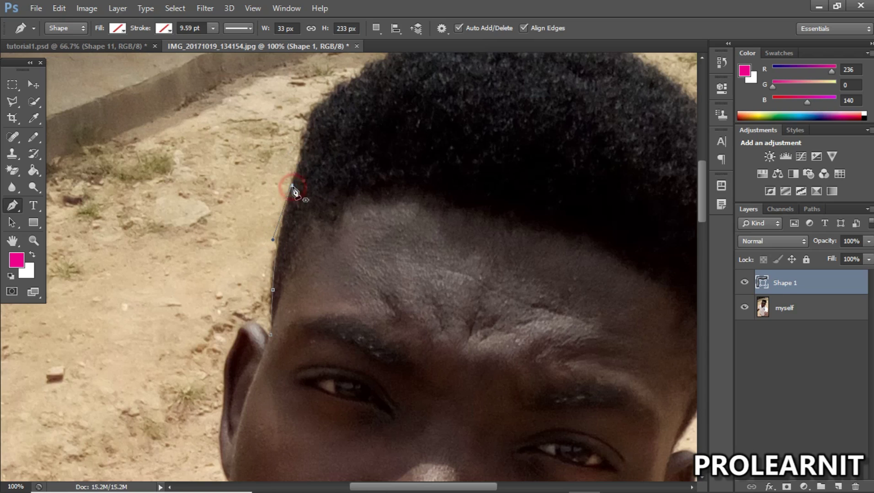
left_click(300, 134)
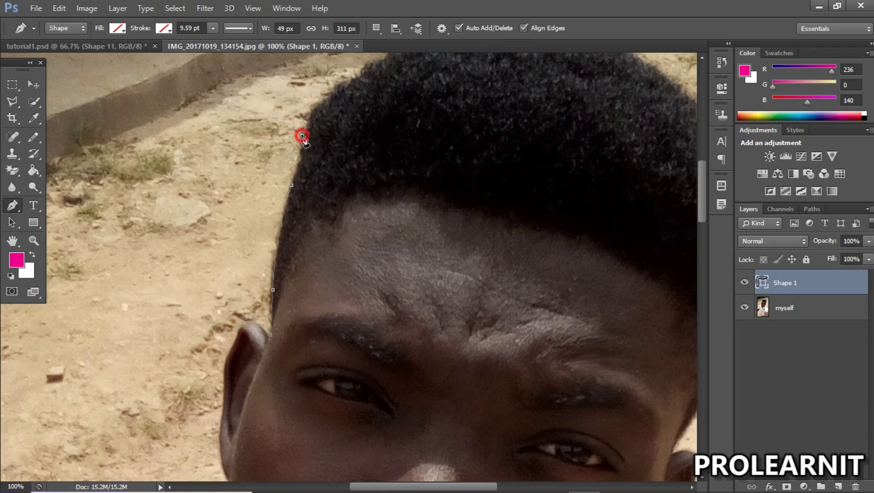
left_click(302, 112)
Curve the path around the hair's upper corner with two handle-trimmed anchors, until it spans about 241 by 459 px.
scroll(395, 187, "up", 4)
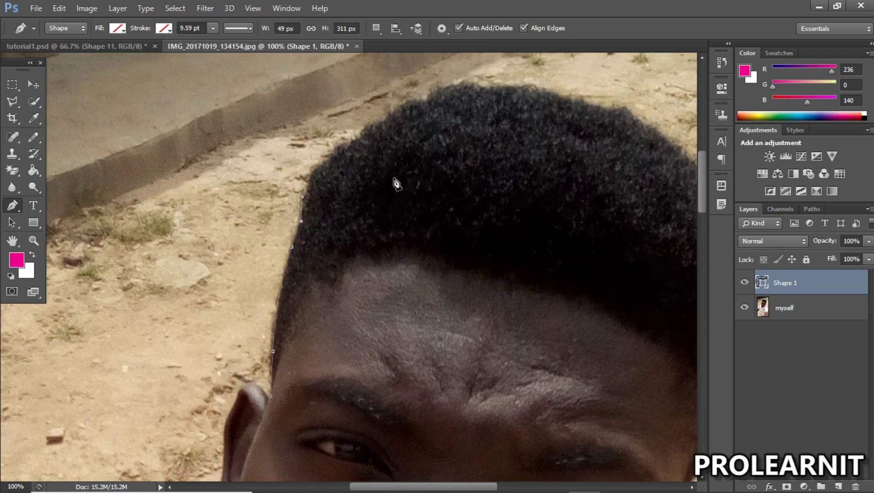
left_click_drag(332, 186, 360, 169)
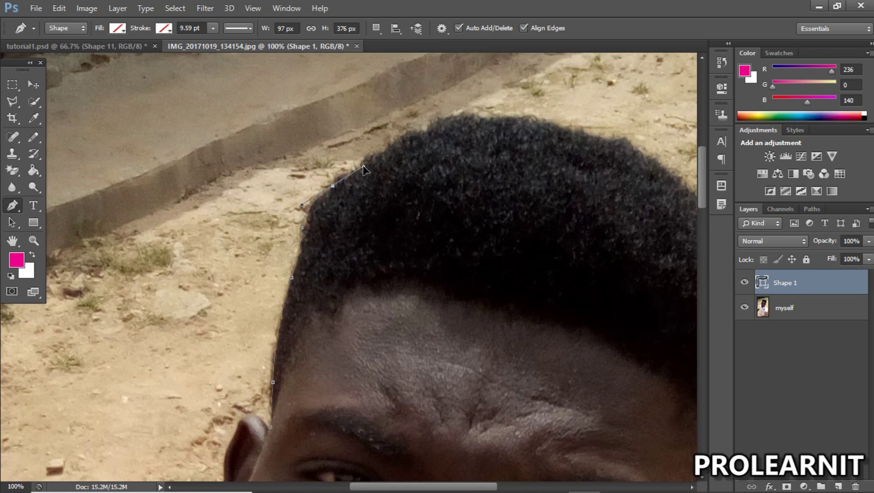
left_click(332, 186, "alt")
left_click(425, 133)
left_click_drag(425, 133, 466, 124)
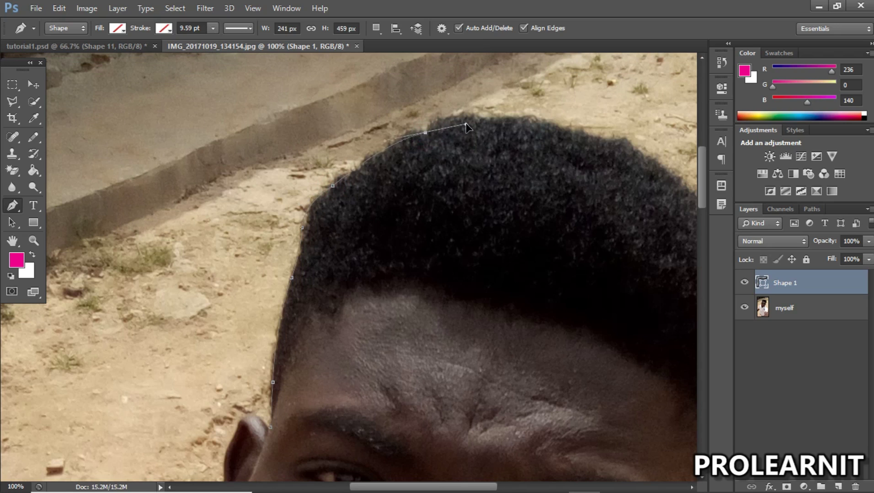
left_click(426, 132, "alt")
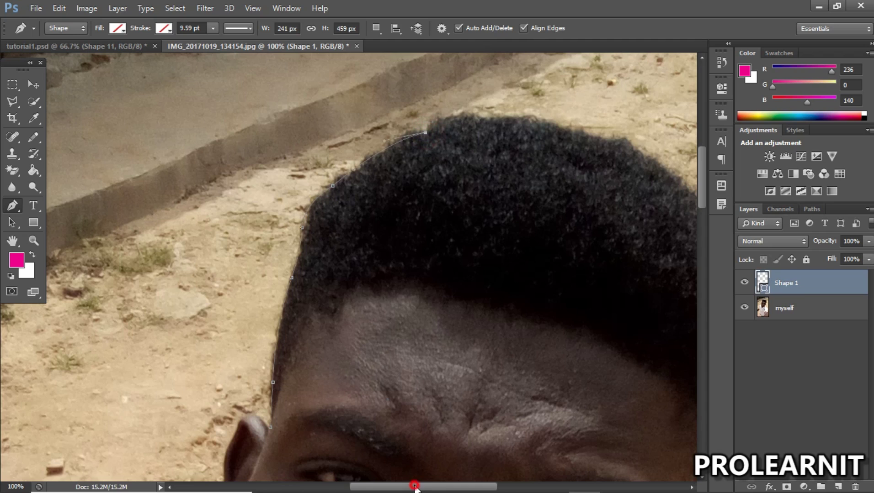
Continue the path across the top of the hair with two curved segments, to a width of about 520 px, removing the outgoing handles.
left_click_drag(414, 486, 465, 486)
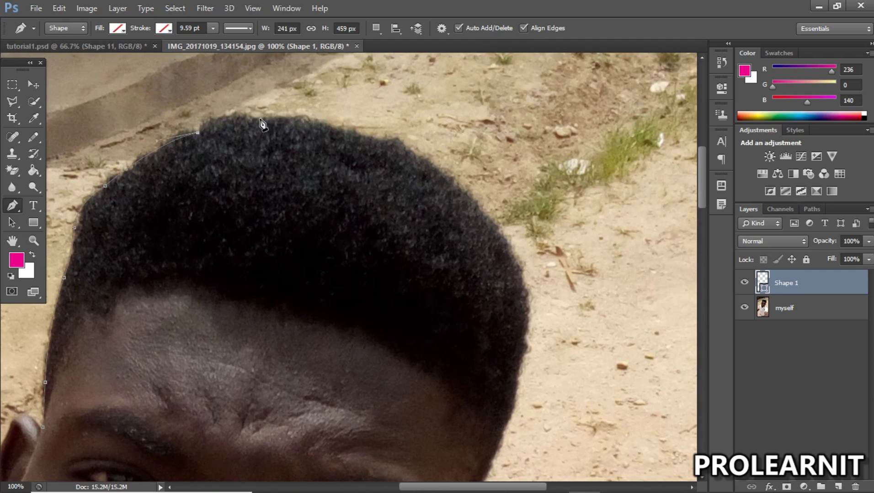
key("alt")
left_click_drag(260, 119, 297, 135)
left_click(260, 119)
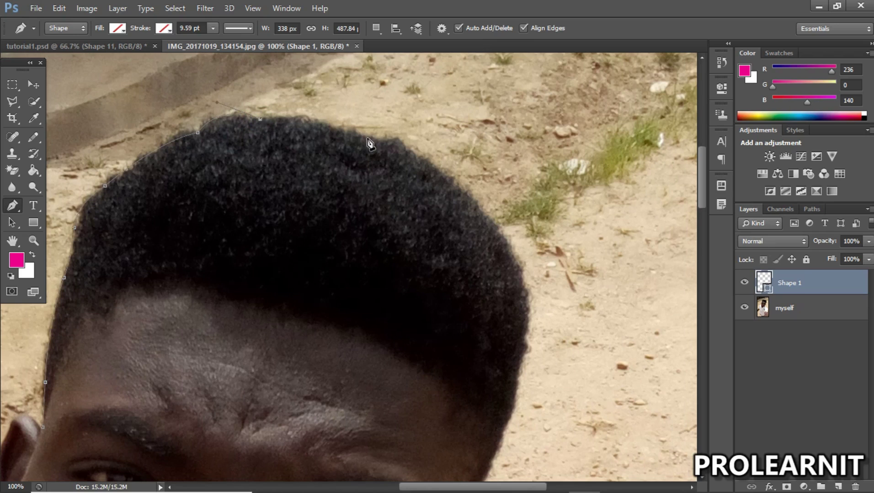
left_click_drag(377, 143, 459, 178)
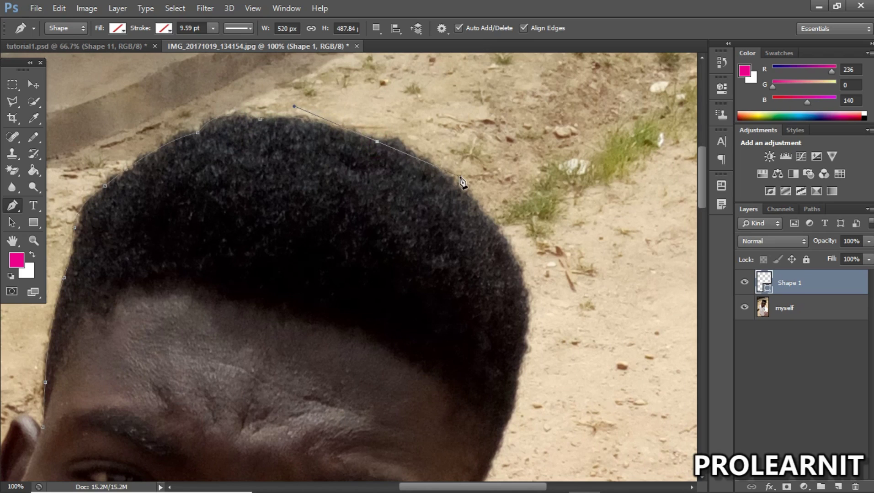
left_click(378, 143, "alt")
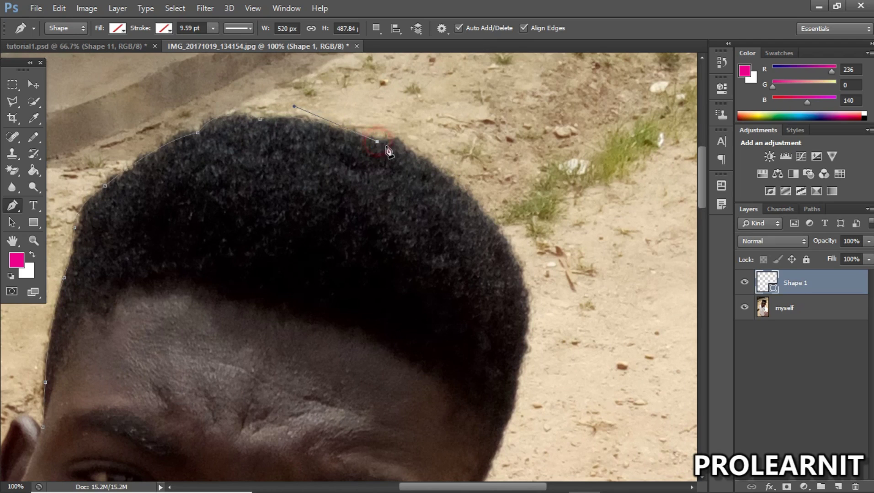
Trace the small bump past the crown with a short curved segment instead of one long curve, widening the path to about 566 px.
left_click_drag(522, 270, 596, 398)
key("ctrl+z")
left_click(378, 142)
left_click(406, 149)
left_click_drag(408, 152, 415, 160)
left_click(406, 149, "alt")
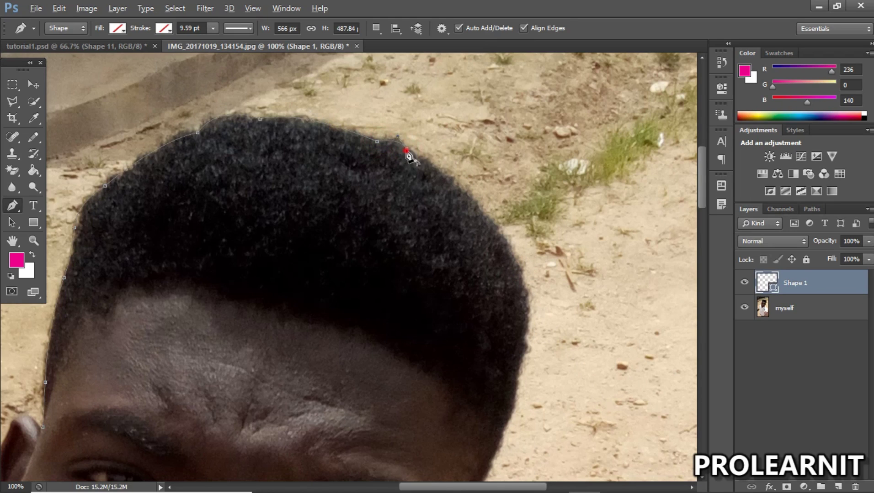
Curve the path down the hair's outer edge on the photo's right side, past its widest point, to about 753 px wide.
left_click_drag(498, 232, 516, 268)
left_click(498, 232, "alt")
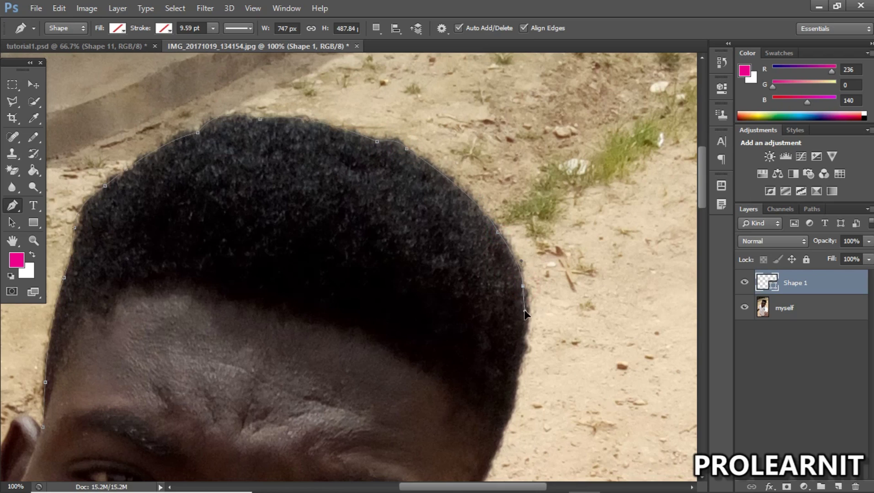
left_click(524, 288, "alt")
left_click(700, 198)
left_click_drag(523, 125, 514, 143)
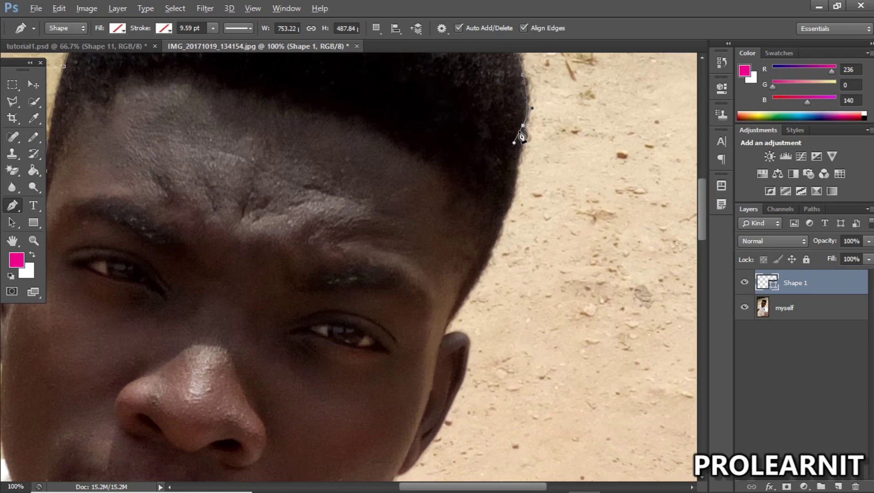
left_click(522, 125, "alt")
Continue the path down the lower hair edge to where the ear meets the temple, bringing its height to about 678 px.
left_click(522, 145)
left_click_drag(509, 208, 505, 227)
left_click(452, 318)
left_click_drag(452, 318, 433, 335)
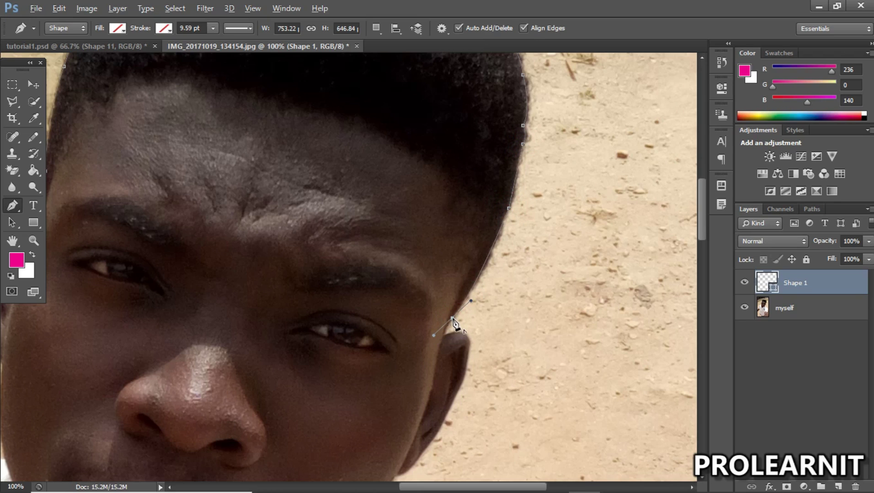
left_click_drag(704, 224, 703, 253)
left_click(443, 167)
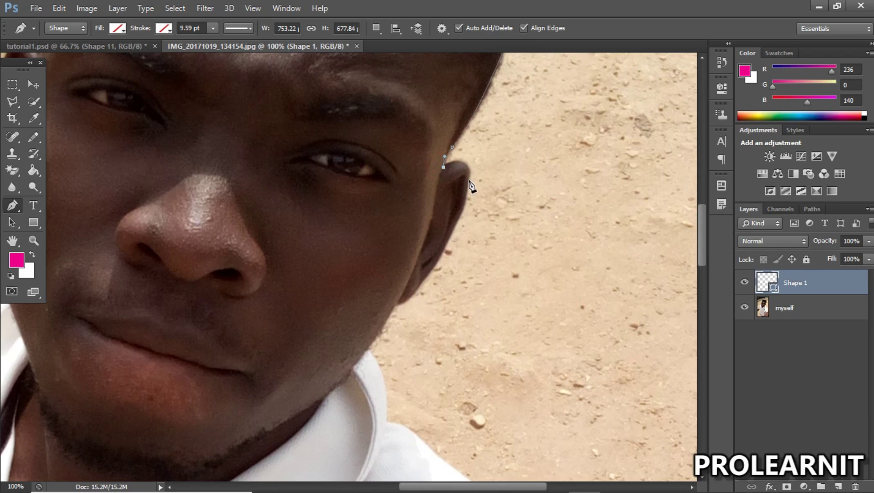
Trace the outer edge of the ear down to the earlobe with three curved segments, bringing the path's height to about 890 px.
left_click_drag(468, 198, 466, 213)
left_click(467, 182)
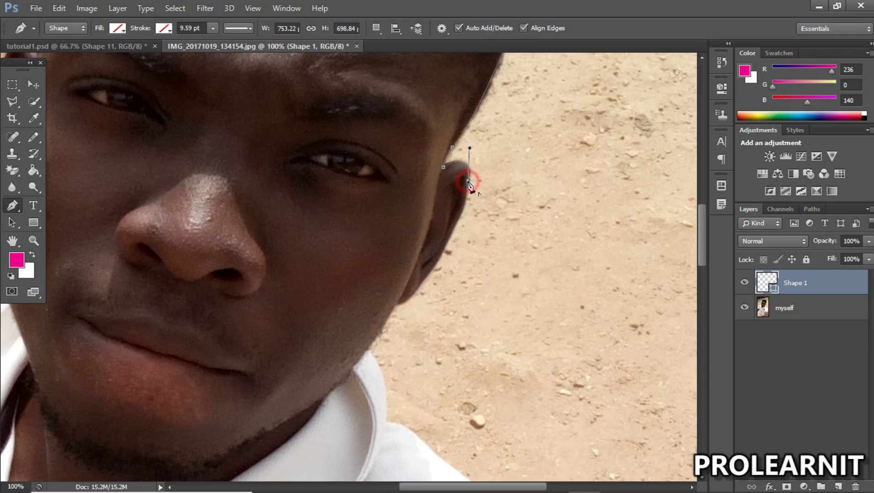
left_click_drag(453, 228, 444, 239)
left_click(454, 226, "alt")
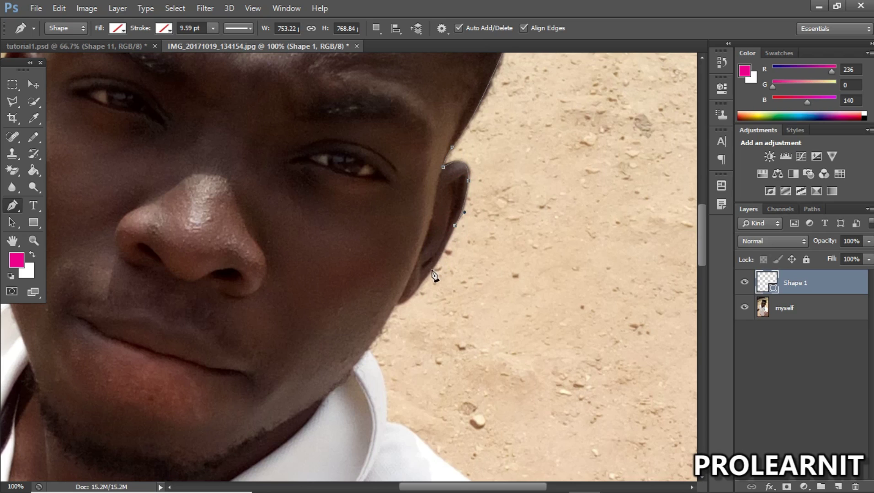
left_click_drag(397, 303, 368, 311)
left_click(397, 304, "alt")
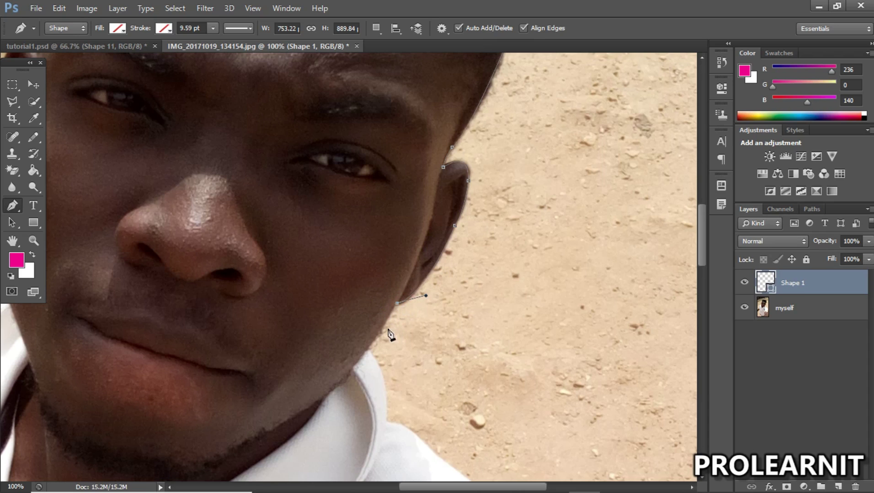
Extend the path along the jaw to the shirt collar and curve it down the collar's outer edge, to about 1076 px high.
scroll(389, 334, "down", 3)
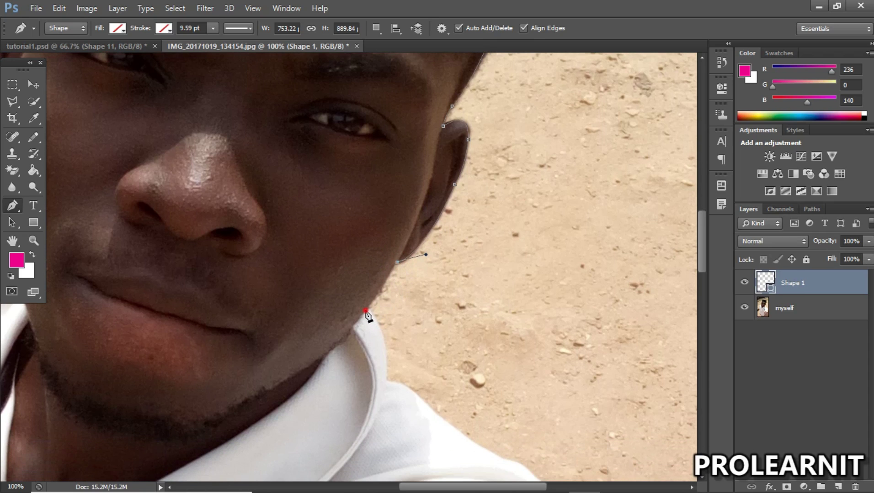
left_click(357, 322)
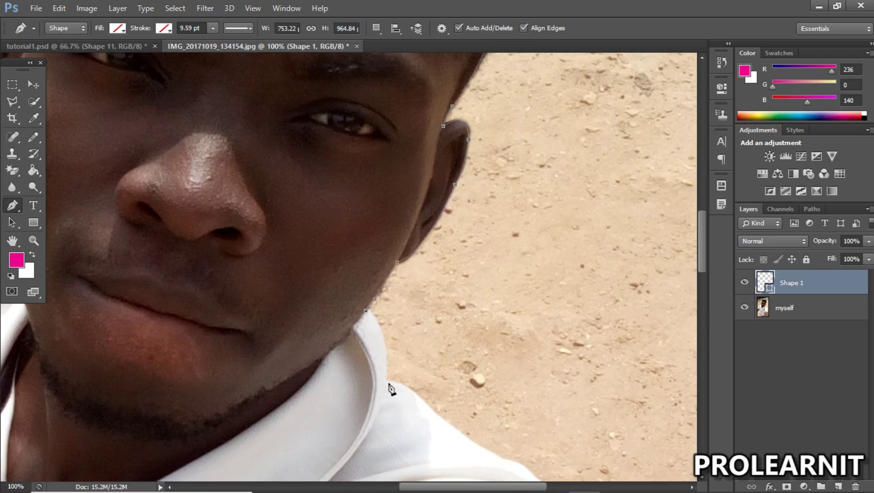
left_click_drag(384, 381, 380, 440)
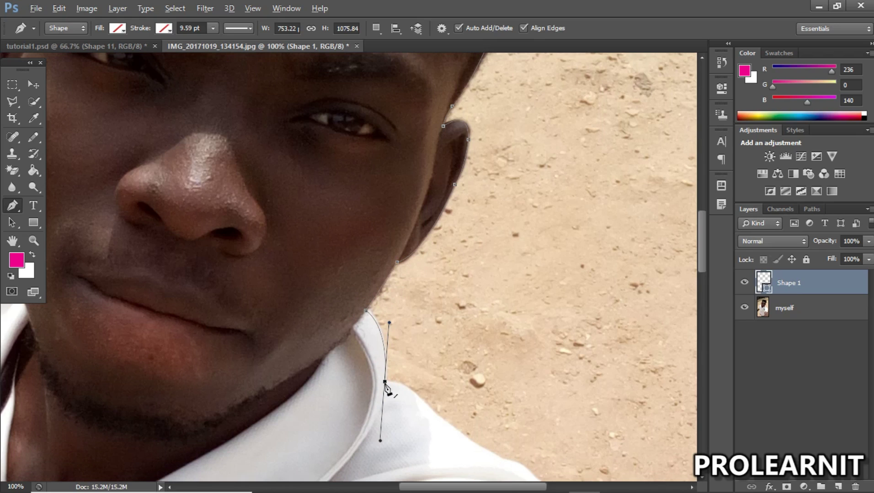
left_click(384, 384, "alt")
Trace the top of the shirt's shoulder with two curved segments without outgoing handles, to a path height of about 1207 px.
scroll(411, 399, "down", 3)
scroll(410, 399, "down", 2)
left_click_drag(431, 297, 458, 329)
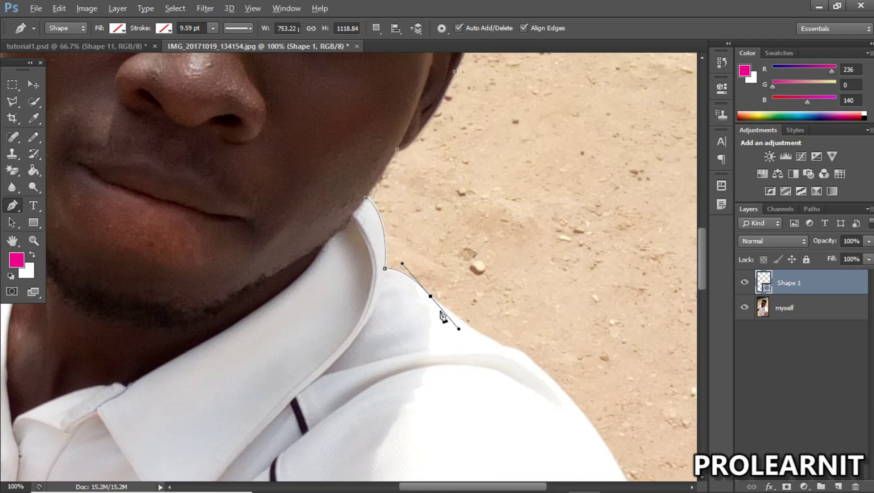
left_click(431, 297, "alt")
mouse_move(703, 268)
left_mouse_down()
mouse_move(700, 316)
mouse_move(703, 278)
left_mouse_up()
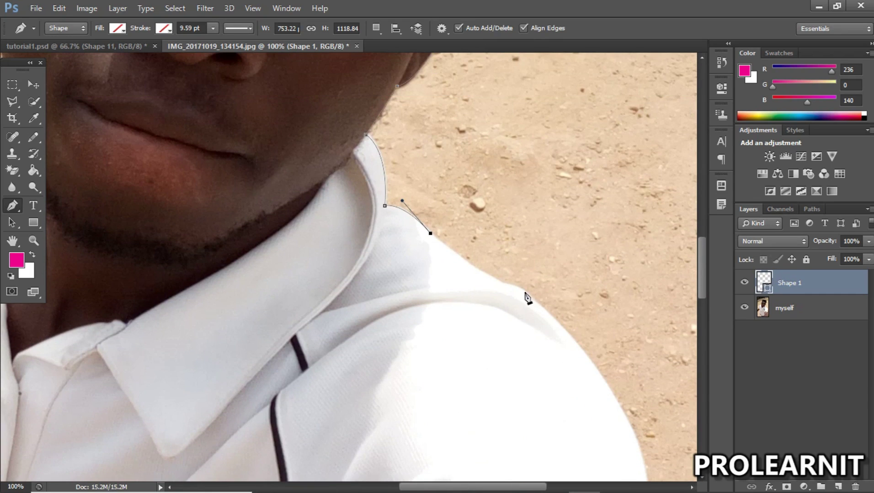
left_click_drag(521, 290, 556, 298)
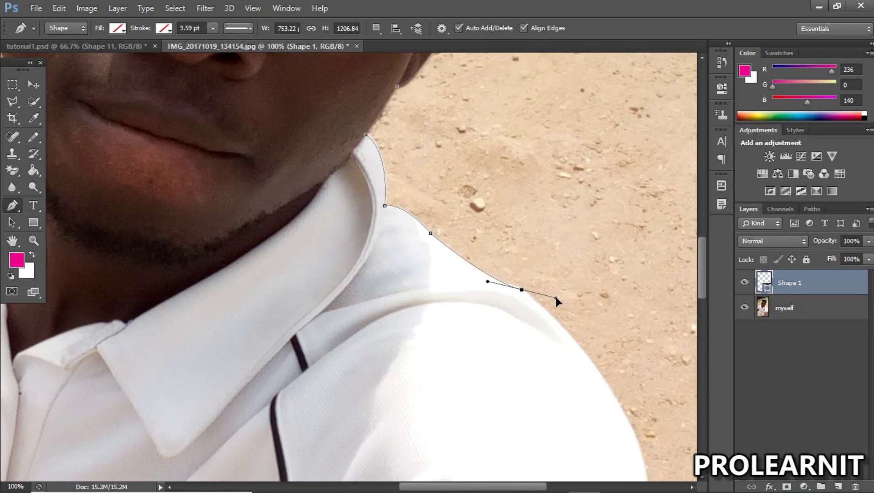
left_click(522, 291, "alt")
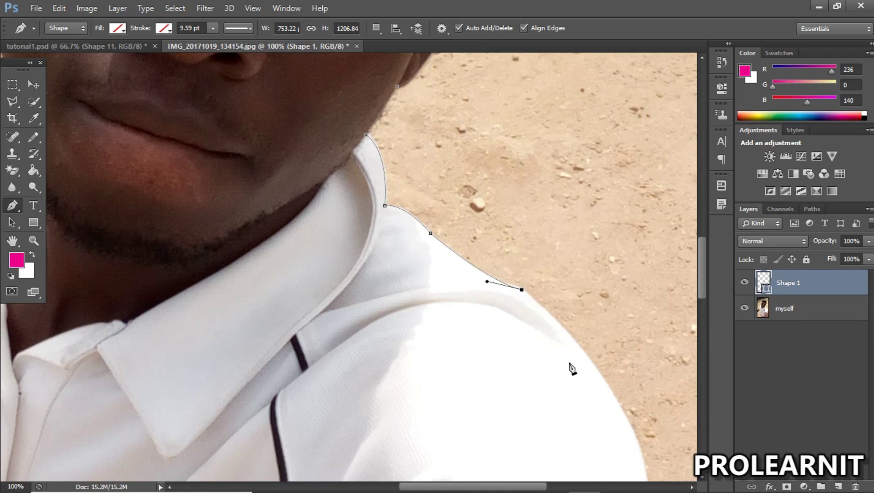
Add one long curve around the shoulder and upper sleeve, extending the path to about 945 by 1589 px, and remove its outgoing handle.
left_click_drag(701, 286, 699, 308)
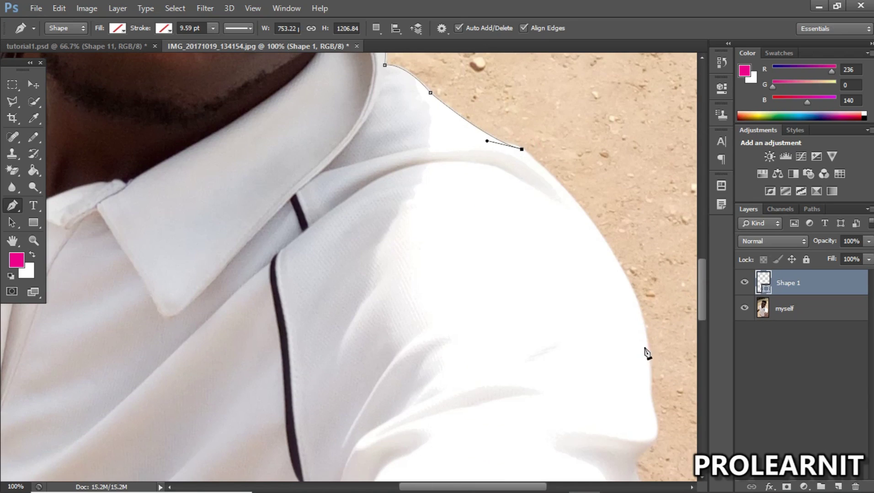
left_click_drag(650, 394, 644, 440)
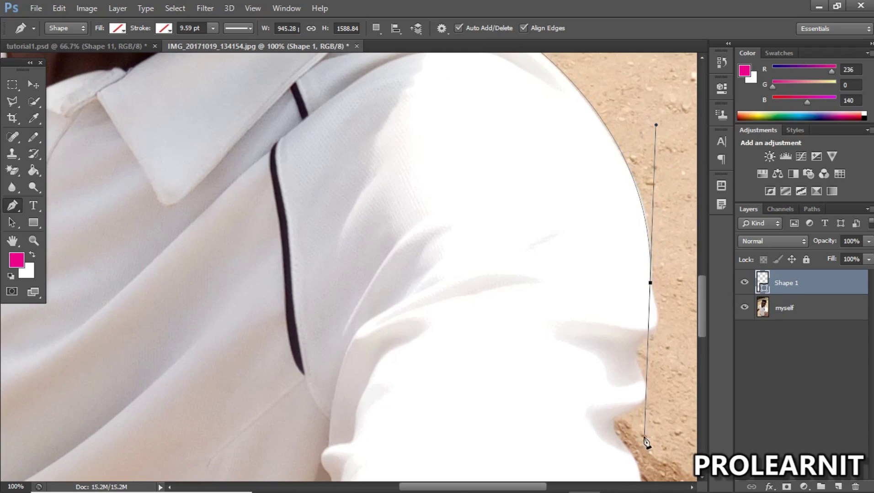
scroll(622, 333, "up", 2)
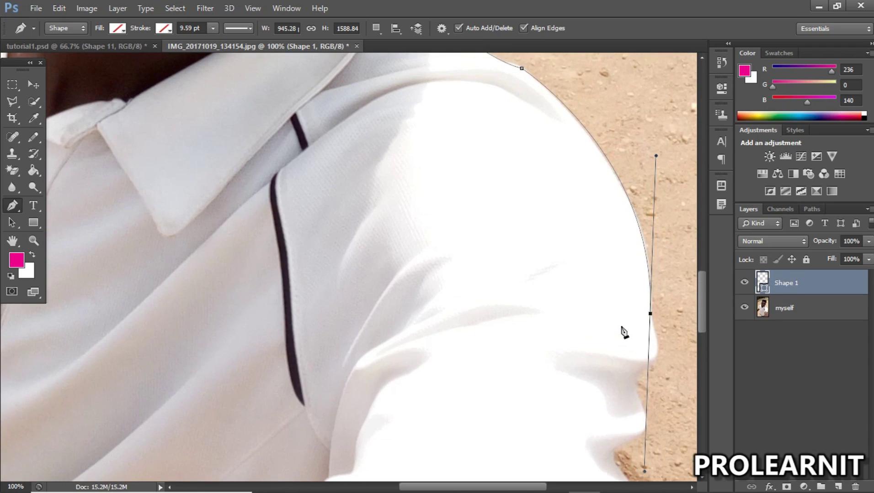
left_click(650, 314)
Follow the sleeve's folds with three curved segments, extending the path to about 952 by 1834 px.
left_click_drag(704, 314, 703, 339)
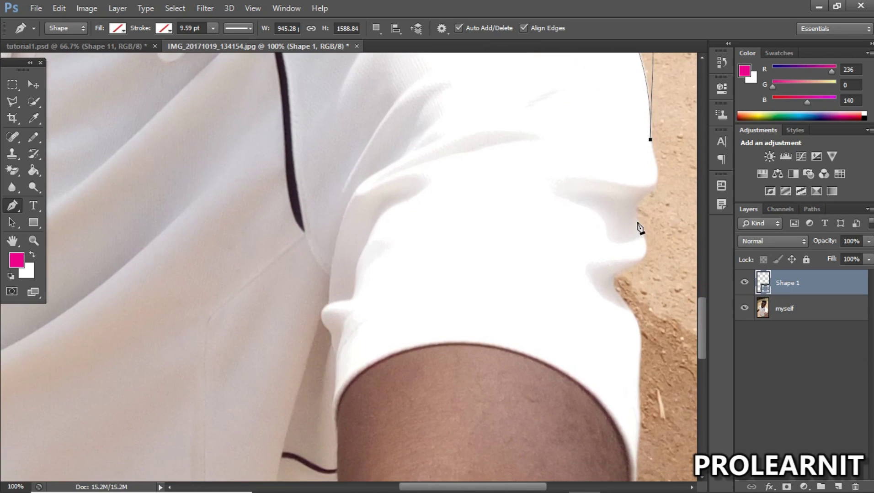
left_click_drag(634, 208, 600, 236)
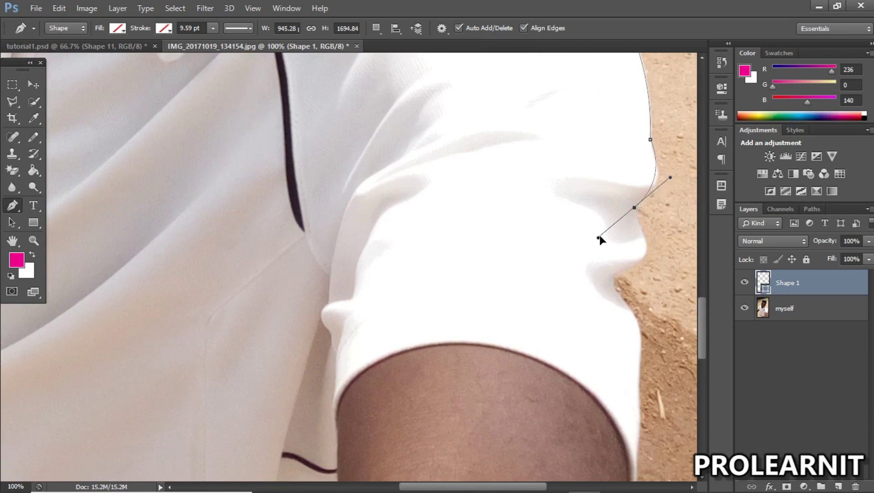
left_click(635, 208)
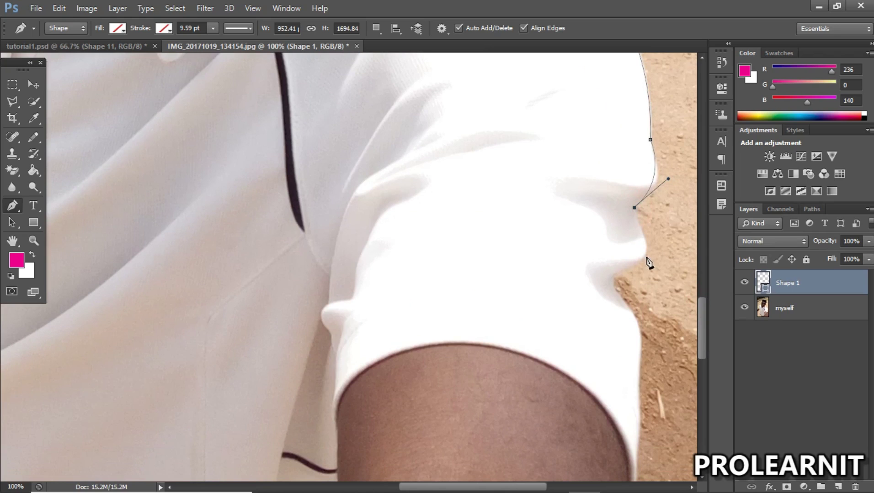
left_click(624, 269)
left_click_drag(625, 270, 587, 277)
left_click(624, 270)
left_click_drag(620, 297, 638, 316)
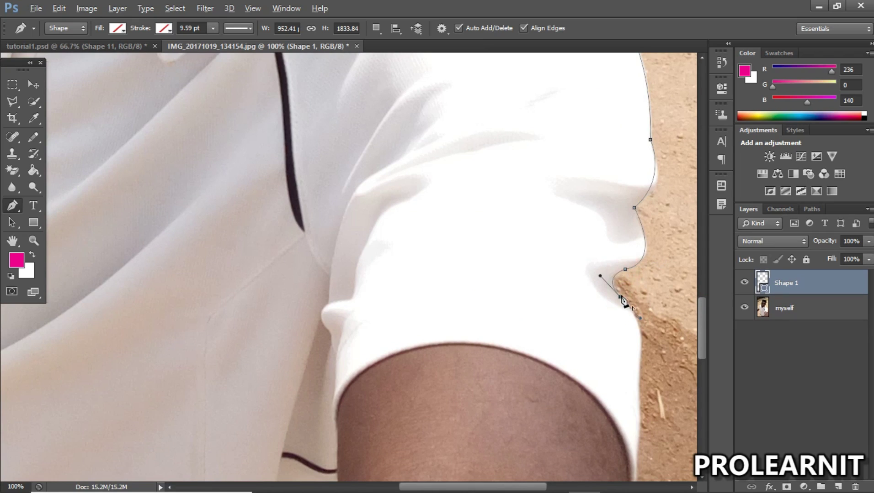
Continue the path down the lower sleeve past the cuff onto the bare arm, bringing its height to about 2148 px.
left_click_drag(638, 373, 630, 432)
left_click(638, 373)
left_click_drag(701, 337, 691, 362)
left_click(630, 320)
left_click_drag(625, 339, 621, 354)
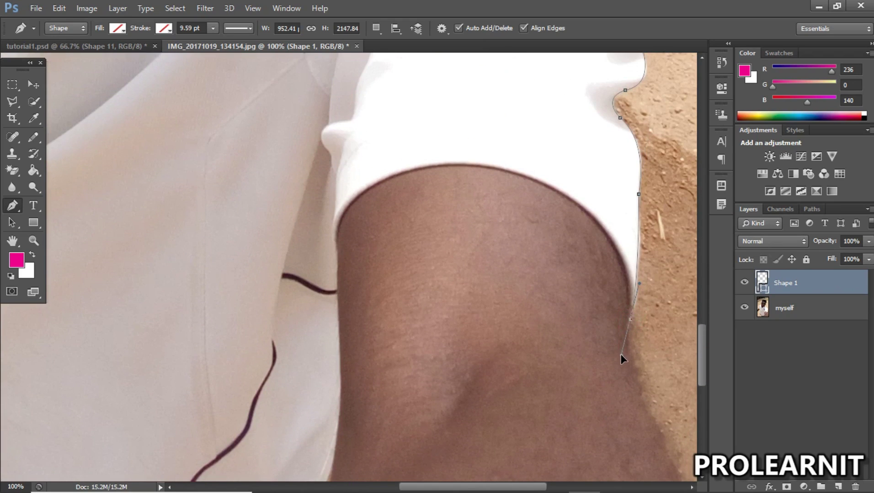
Trace the forearm's outer edge with one curve, extending the path to about 981 by 2378 px, and remove its outgoing handle.
left_click(630, 320)
left_click_drag(699, 350, 701, 364)
left_click_drag(535, 488, 584, 488)
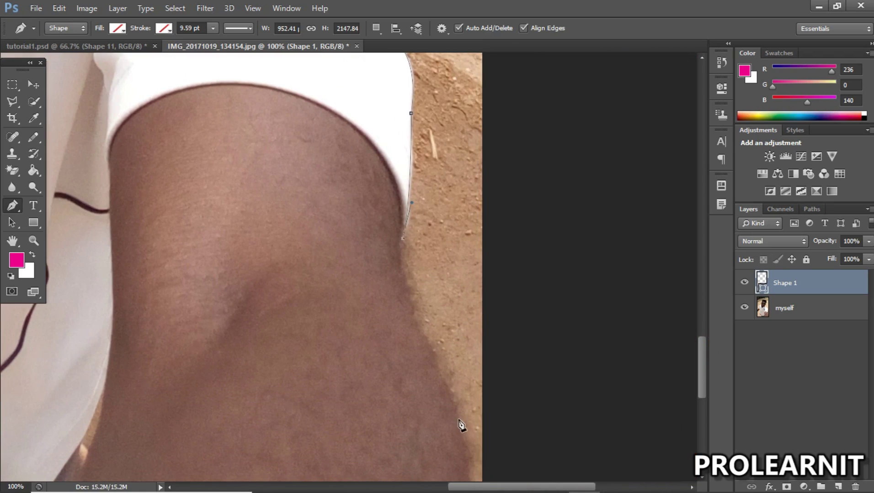
left_click(446, 387)
left_click_drag(478, 439, 498, 462)
left_click(445, 387, "alt")
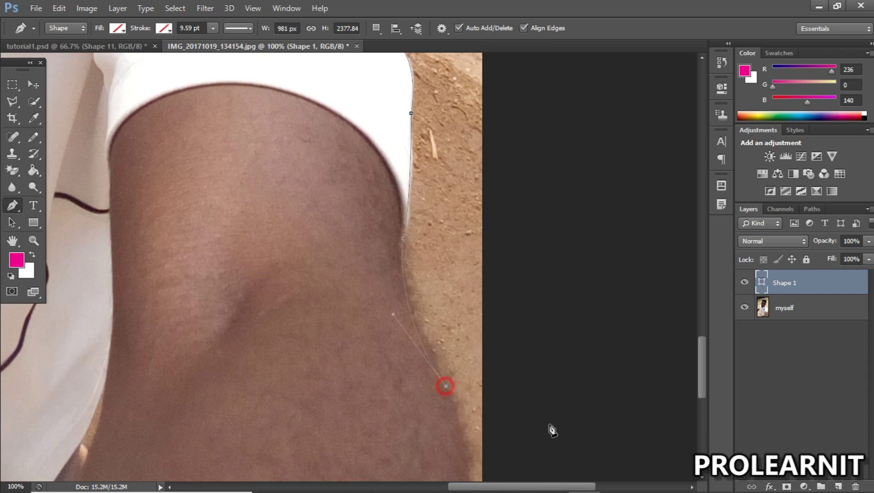
Curve the path down to just below the photo's lower right corner, reaching about 1036 by 2703 px, and remove the outgoing handle.
left_click_drag(702, 378, 702, 417)
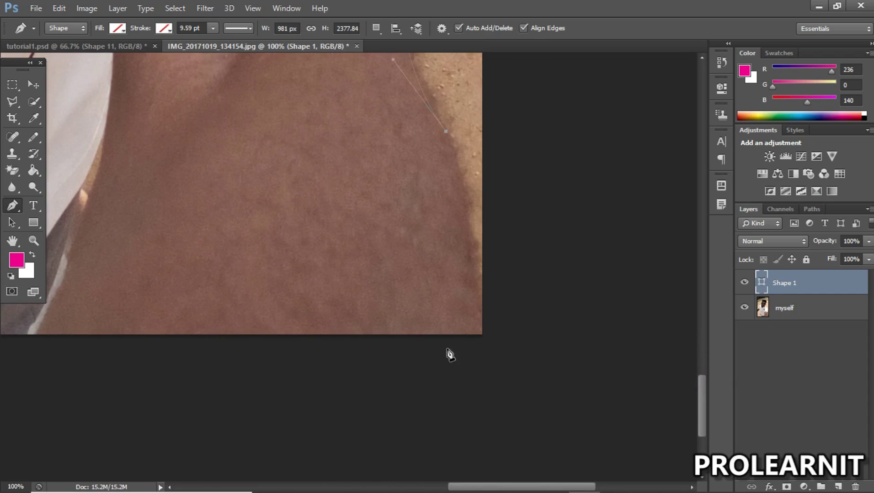
left_click(481, 340)
left_click_drag(482, 343, 488, 414)
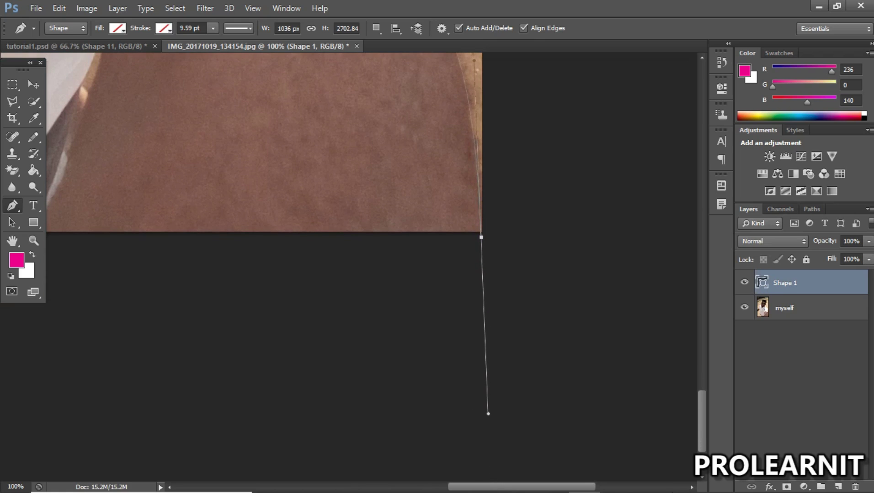
left_click_drag(704, 438, 702, 411)
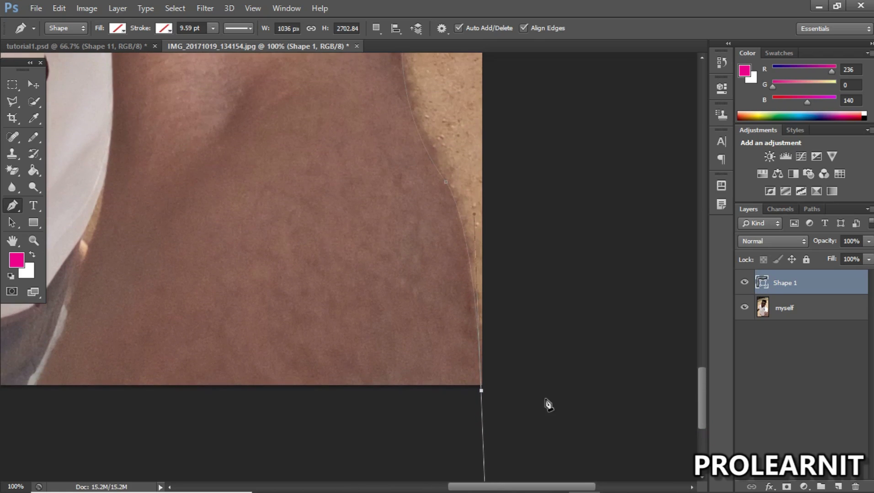
left_click(481, 391)
Run a straight segment just below the photo's lower edge from the corner past the trousers, bringing the path width to about 1186 px.
key("z")
left_click(322, 393, "alt")
left_click(322, 392, "alt")
left_click(319, 389, "alt")
left_click(308, 388, "alt")
left_click(306, 387, "alt")
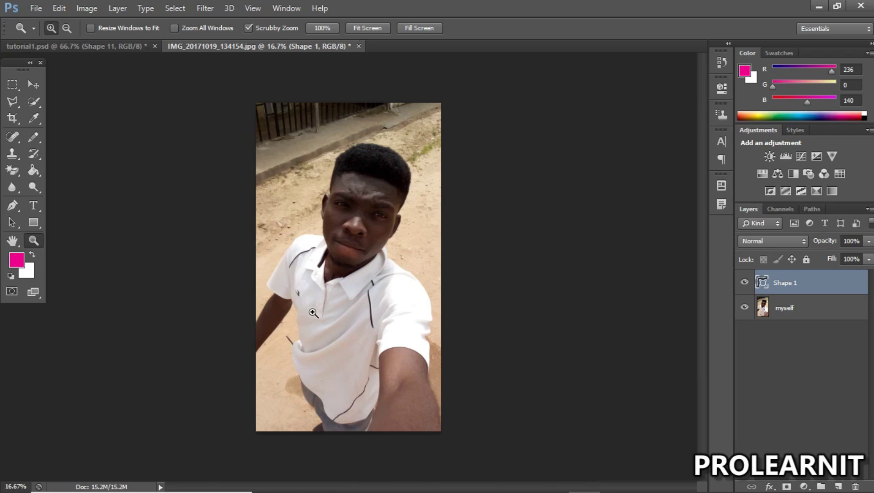
key("alt")
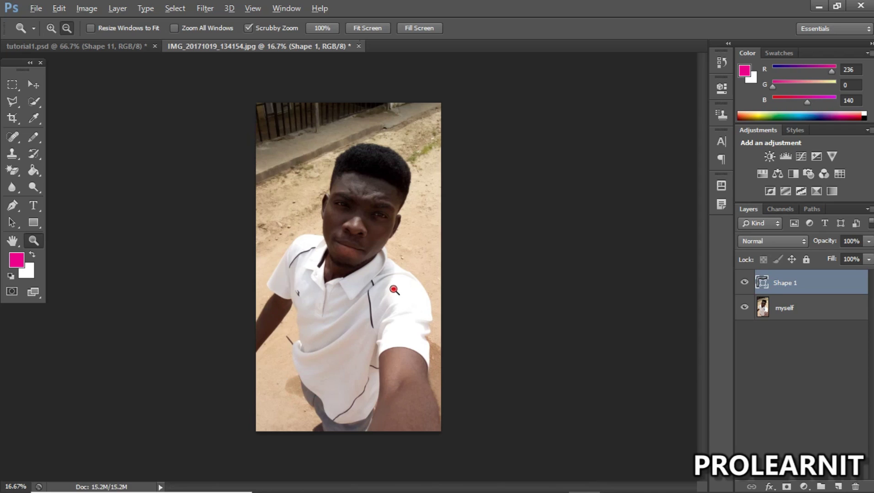
left_click(393, 290, "alt")
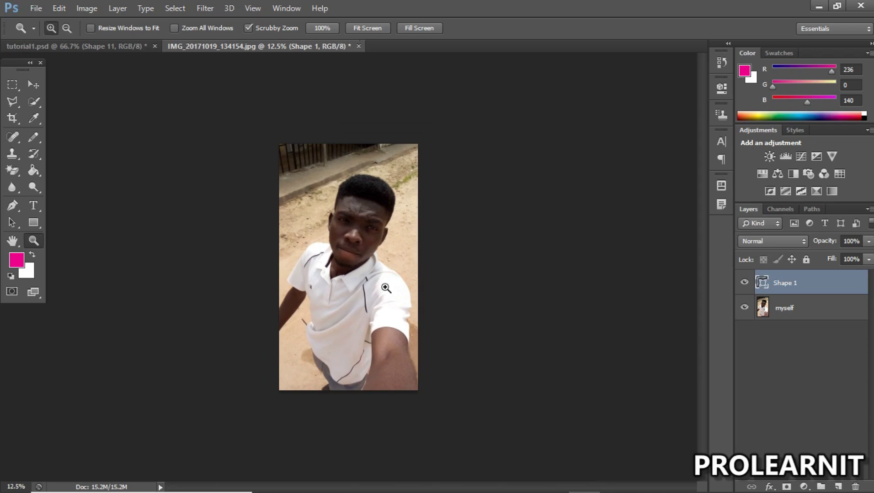
left_click(385, 287)
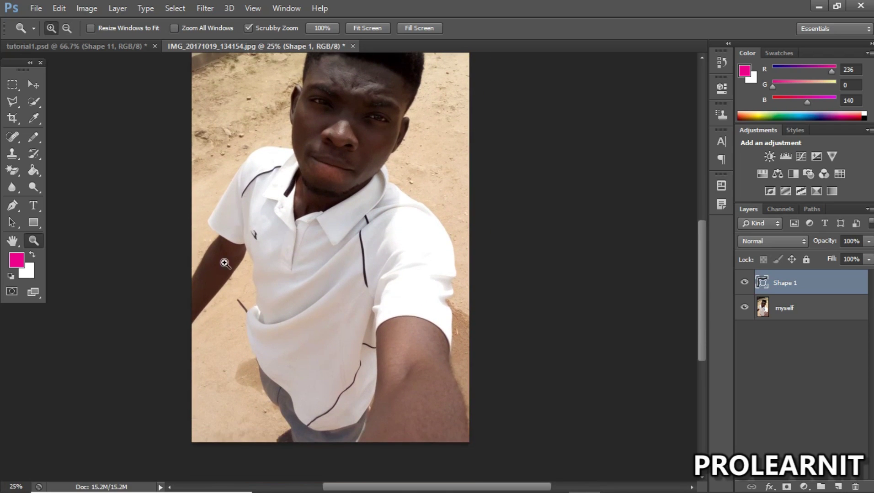
key("p")
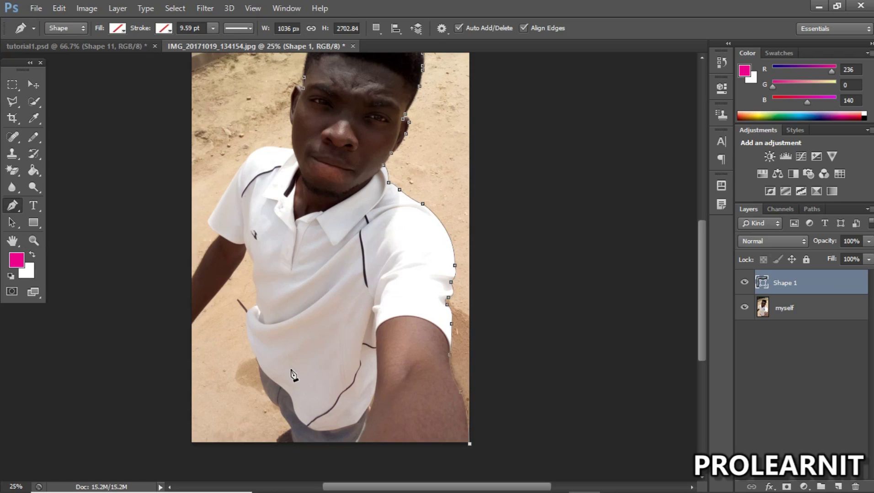
left_click(469, 444)
left_click(278, 446)
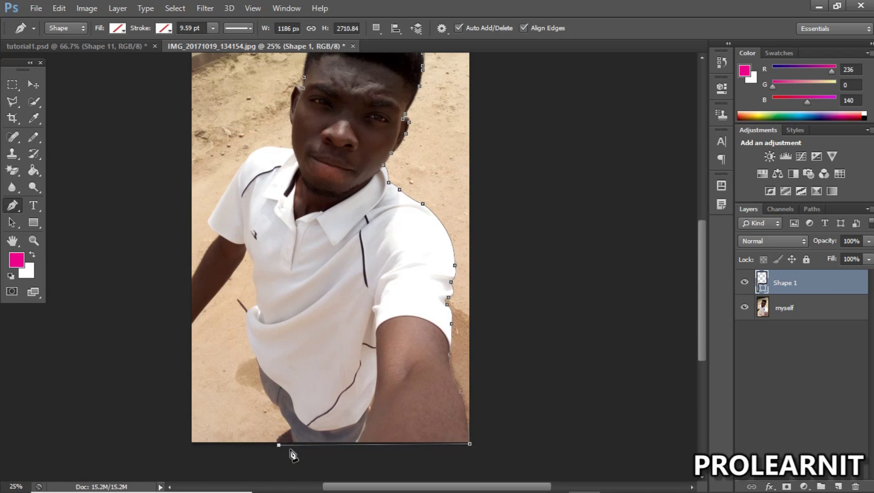
Loop the path back through corner points in the empty area below the photo, extending it to about 1450 by 2819 px.
left_click(290, 463)
left_click(266, 459)
left_click(246, 460)
left_click(236, 453)
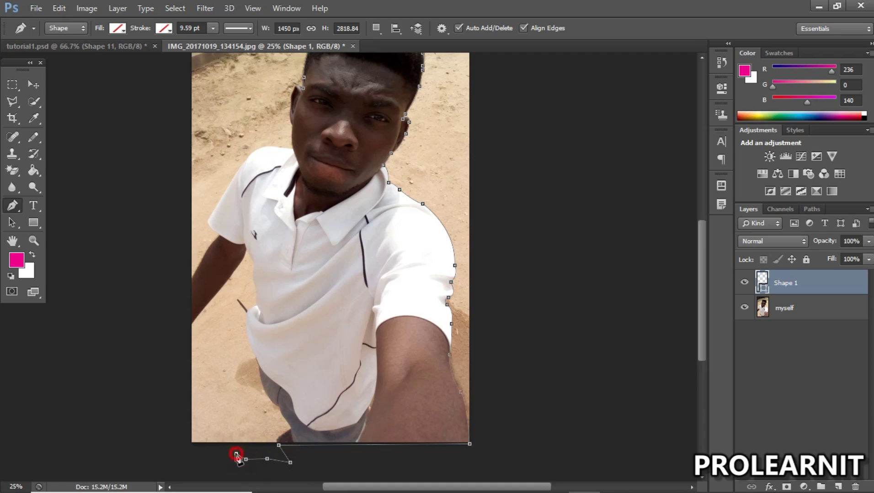
left_click(256, 452)
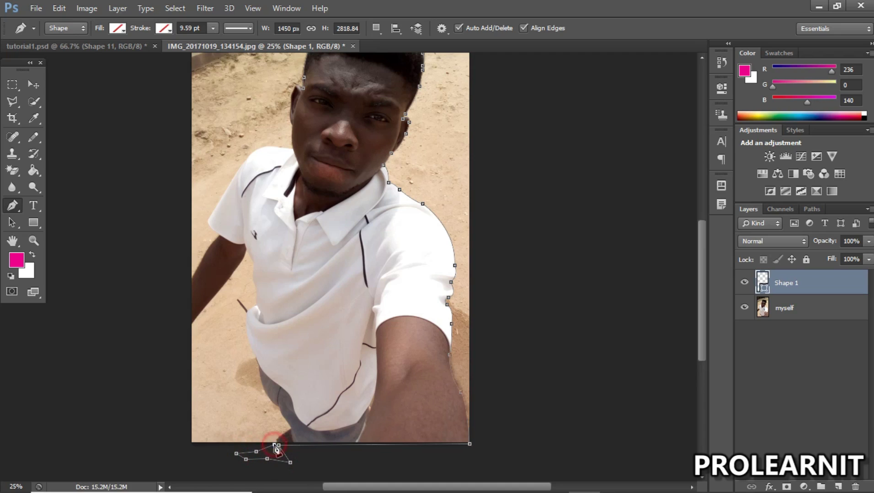
Bring the path along the photo's lower edge to the outer edge of the trouser leg with two corner points.
key("z")
left_click_drag(284, 443, 283, 443)
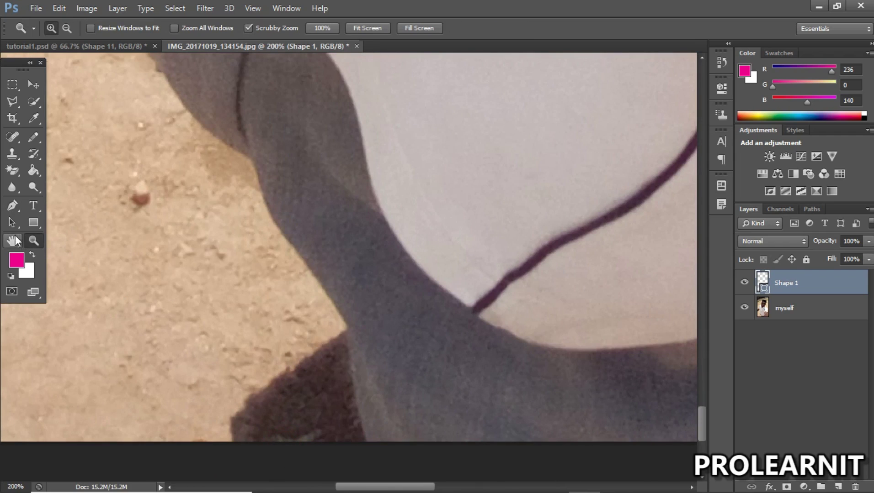
left_click(12, 205)
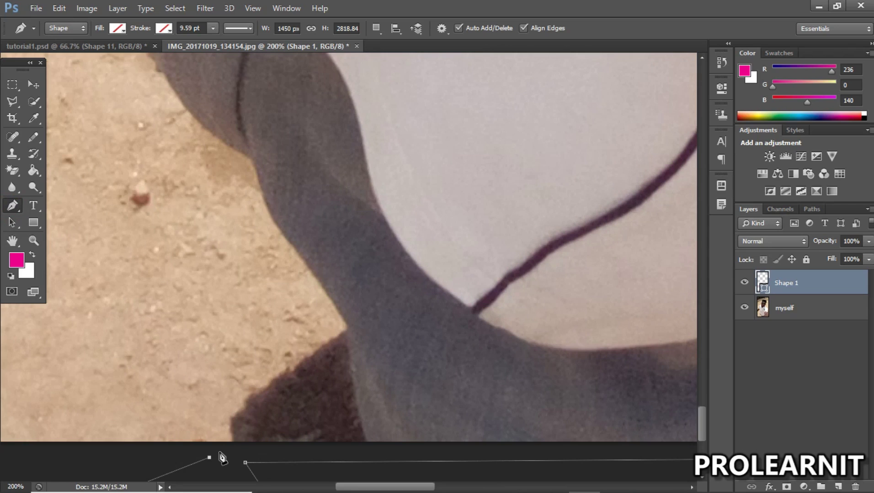
left_click(278, 450)
left_click(367, 445)
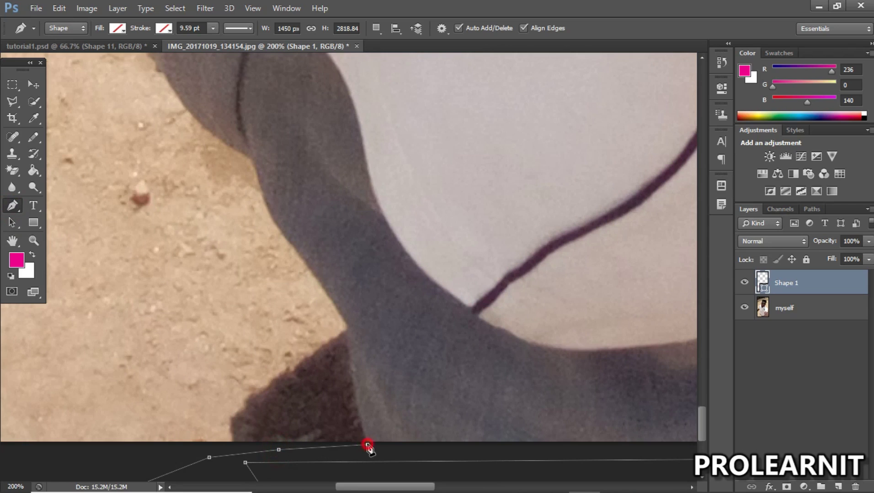
Trace the outer edge of the trouser leg upward with two curved segments, removing the first one's outgoing handle.
left_click(347, 324)
left_click_drag(347, 324, 352, 298)
left_click(348, 324, "alt")
left_click_drag(254, 160, 257, 110)
scroll(258, 114, "up", 3)
scroll(259, 117, "up", 8)
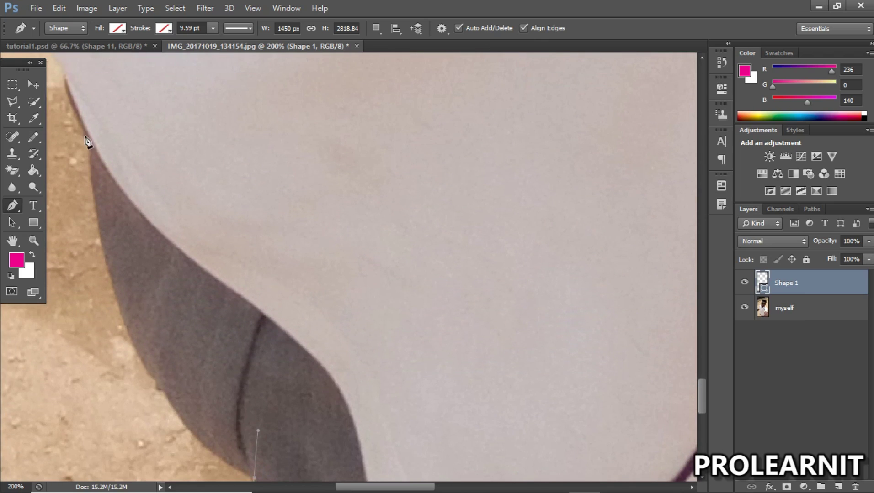
left_click_drag(89, 143, 130, 143)
key("z")
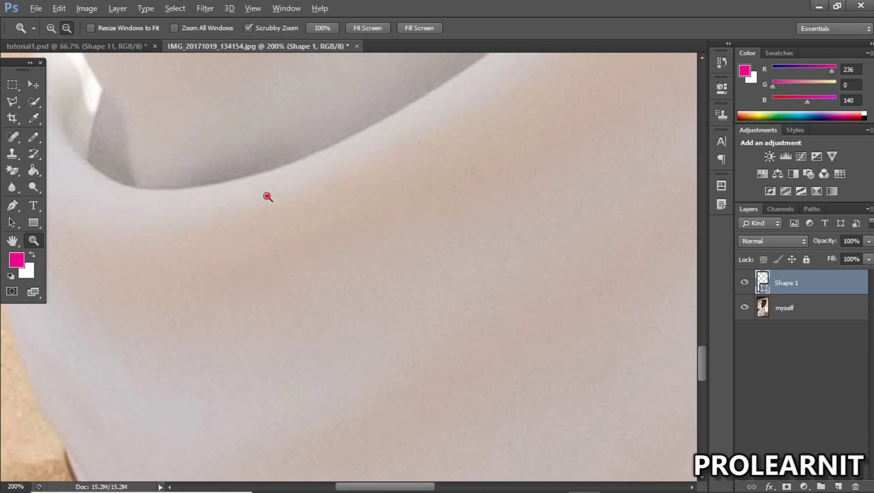
left_click(267, 196, "alt")
left_click(267, 197, "alt")
left_click(267, 197, "alt")
left_click(268, 196, "alt")
left_click(12, 205)
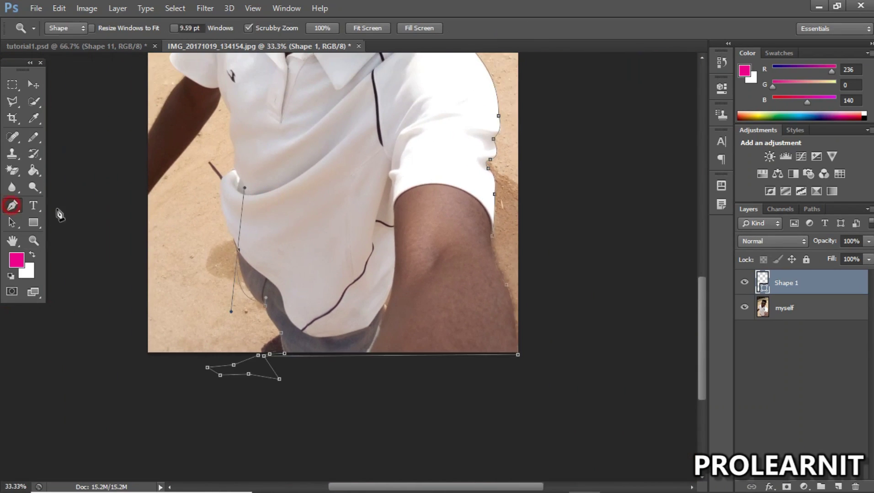
key("ctrl+z")
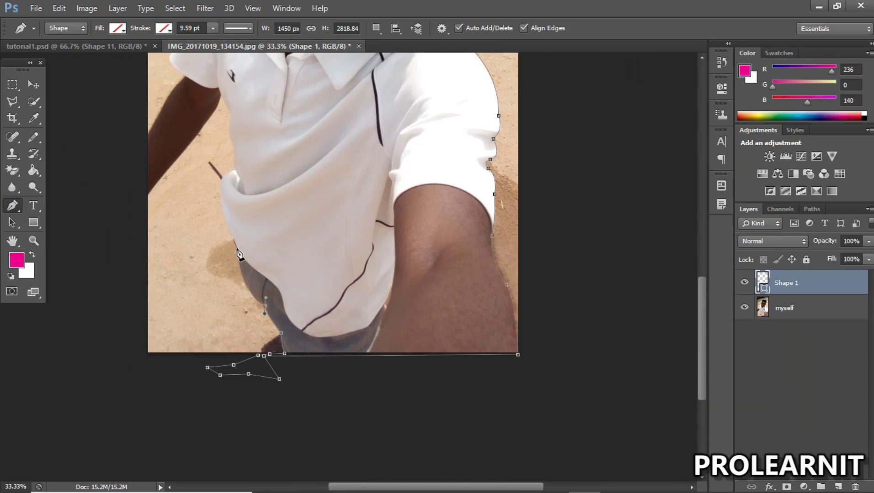
Curve the path up the trouser hip and around the shirt's bulging side to the top of its fold.
left_click_drag(237, 251, 232, 197)
left_click(237, 251, "alt")
key("z")
left_click(235, 229)
left_click(235, 228)
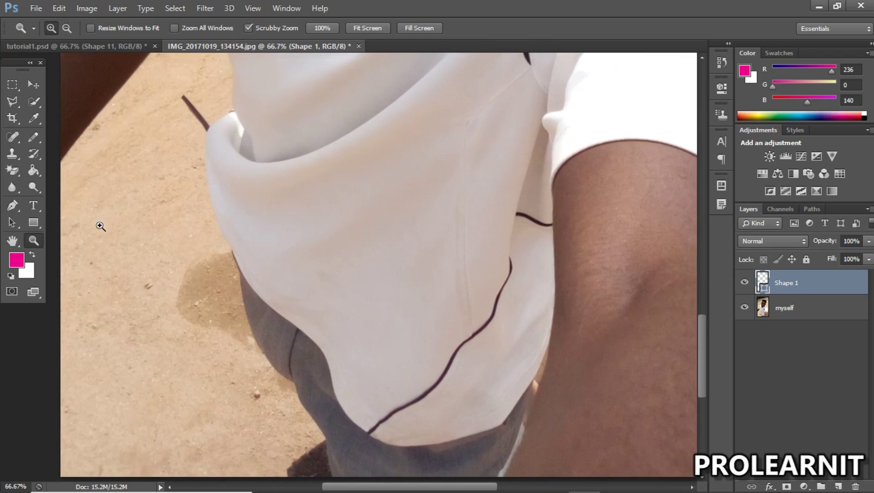
left_click(20, 205)
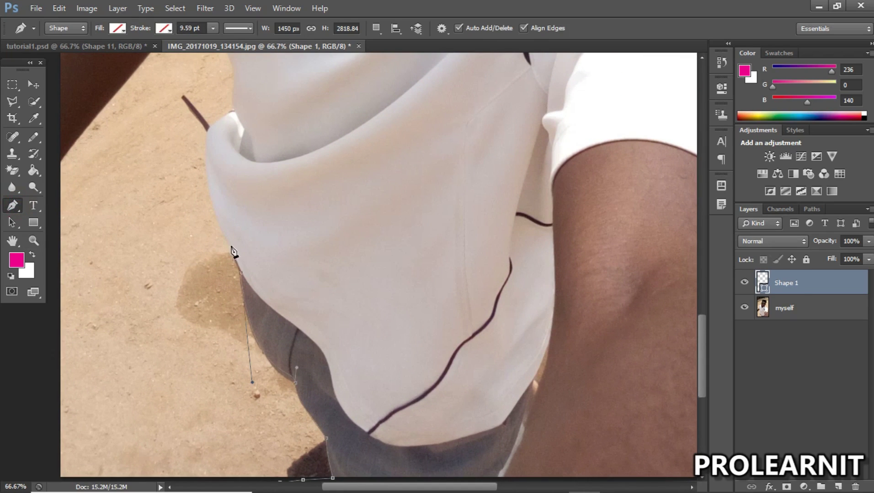
left_click_drag(206, 170, 230, 118)
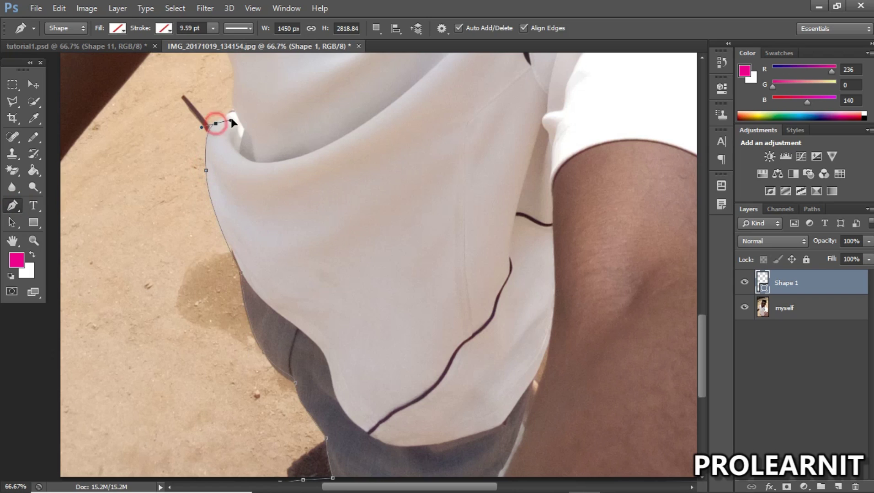
left_click(215, 124, "alt")
left_click(234, 111)
Trace the shirt's side from the fold up to the armpit with three curved segments, removing their outgoing handles.
scroll(239, 119, "up", 2)
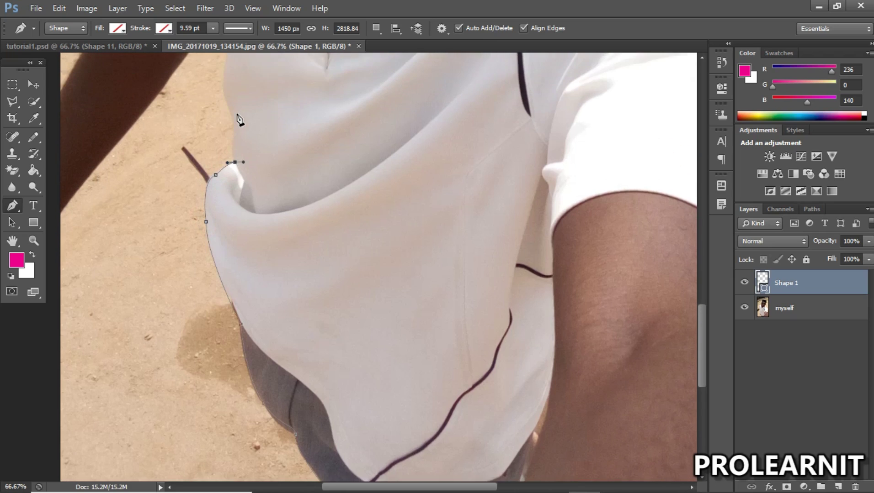
scroll(239, 120, "up", 3)
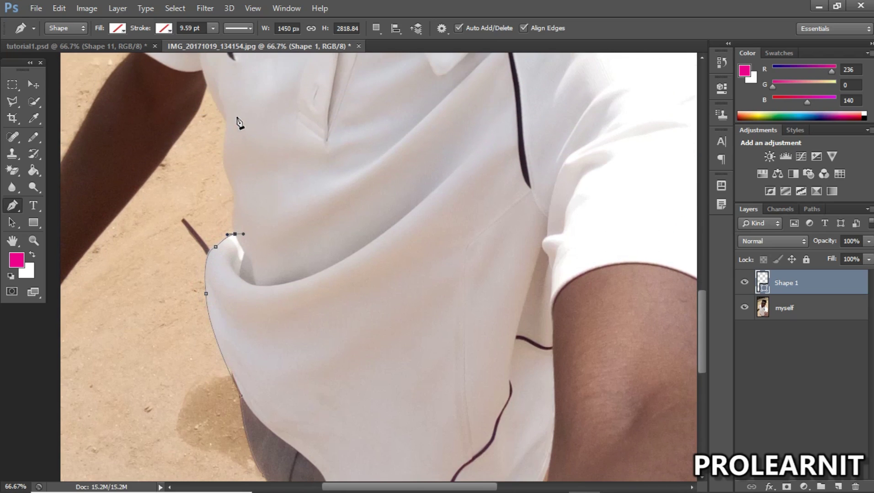
left_click(234, 234, "alt")
left_click_drag(236, 195, 241, 175)
left_click(236, 195, "alt")
left_click_drag(227, 124, 239, 92)
scroll(237, 109, "up", 5)
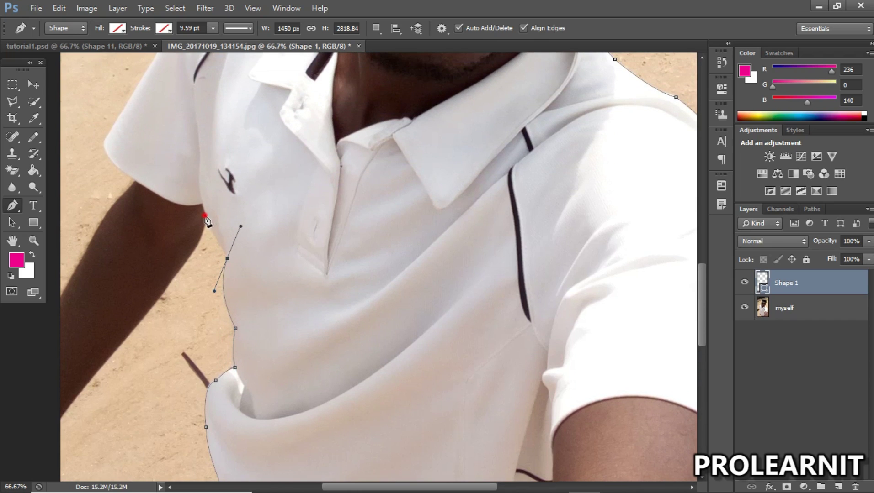
left_click(227, 259, "alt")
left_click_drag(207, 216, 208, 207)
left_click(208, 217, "alt")
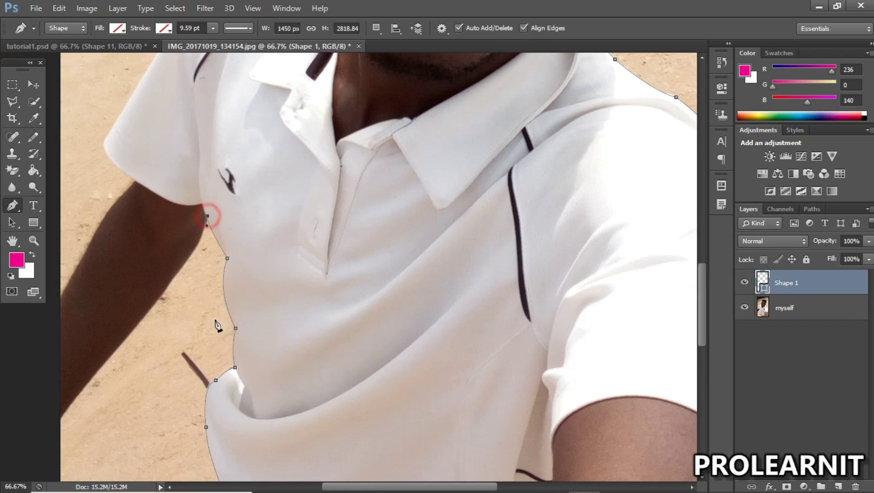
Trace the lower edge of the far arm out past the photo's left edge, widening the path to about 1736 px, without outgoing handles.
left_click_drag(335, 488, 283, 488)
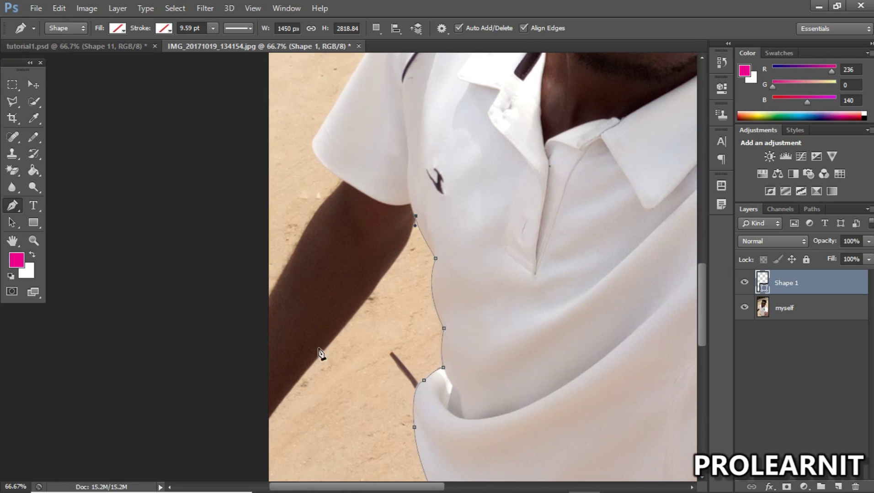
left_click(340, 332)
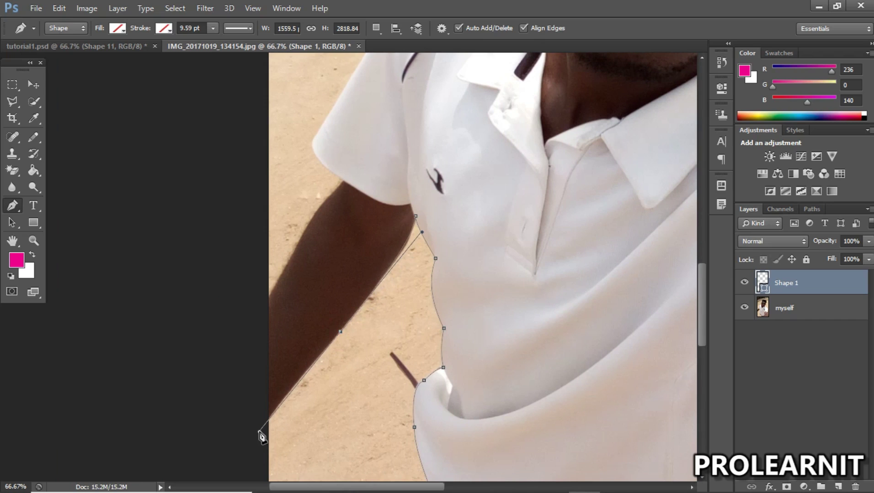
left_click(340, 332, "alt")
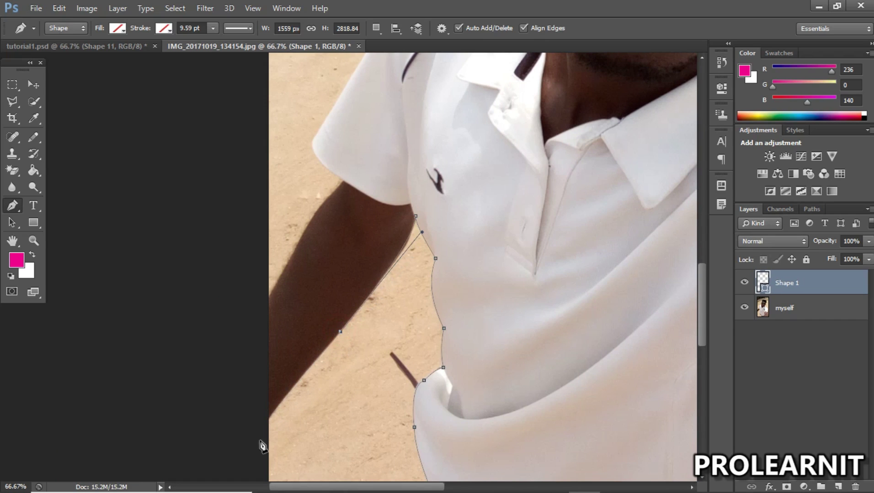
left_click(264, 422)
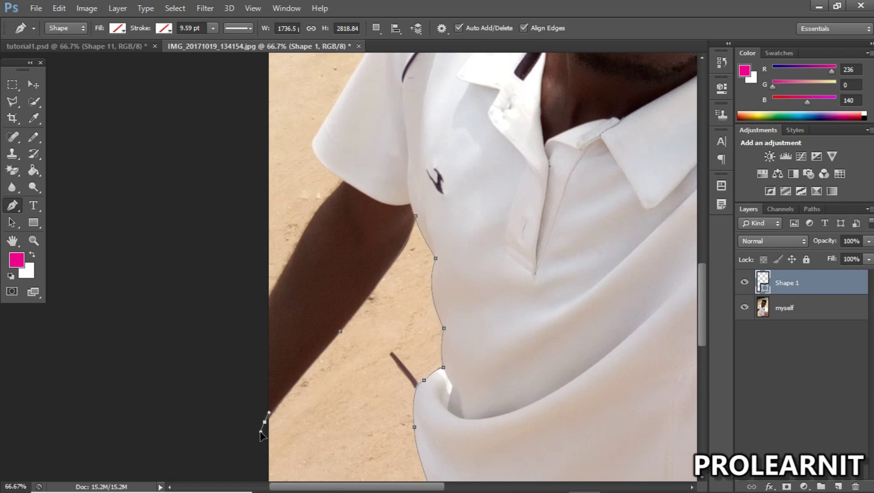
left_click(265, 420, "alt")
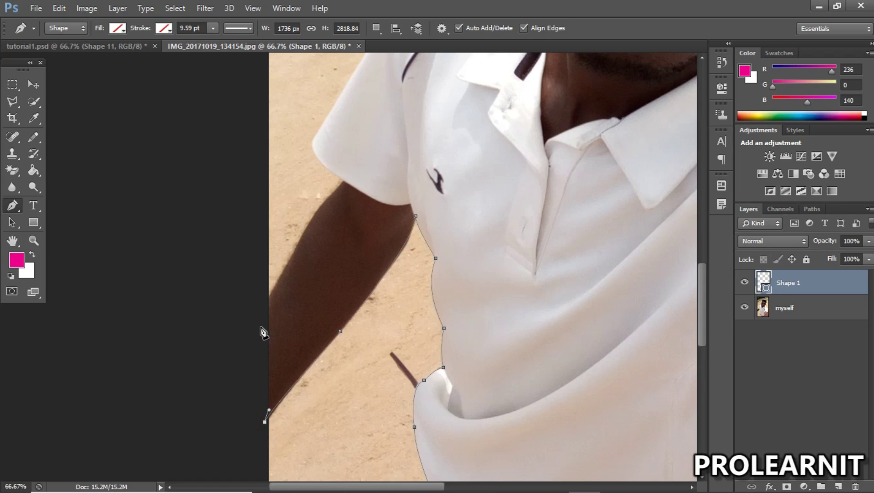
Take the path up outside the photo's edge and along the far arm's upper edge to the sleeve cuff.
left_click(263, 303)
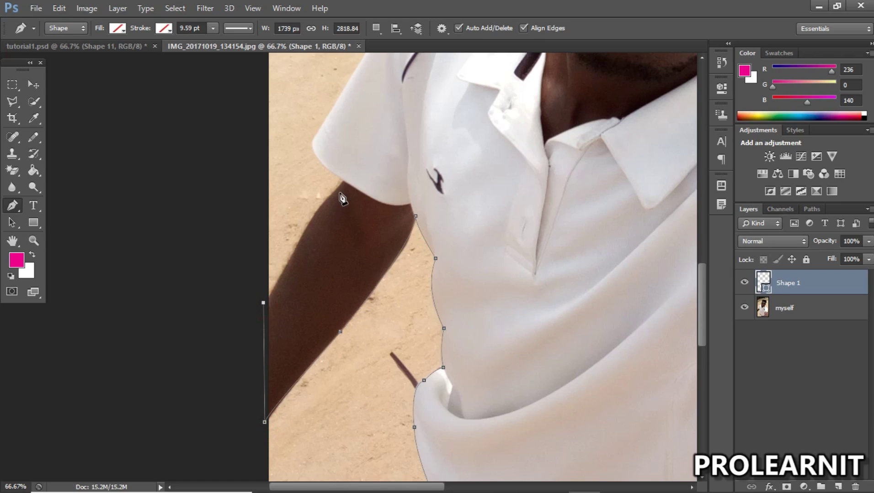
left_click_drag(330, 198, 342, 194)
left_click(330, 198)
left_click(343, 181)
Trace around the cuff corner and up the sleeve to the shoulder with two curved segments, removing their outgoing handles.
scroll(343, 187, "up", 5)
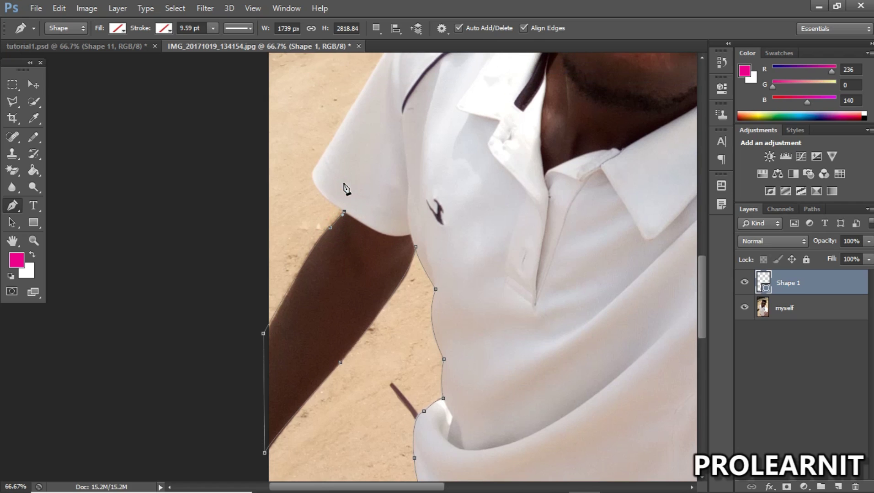
left_click_drag(313, 244, 319, 228)
left_click(313, 245, "alt")
left_click_drag(698, 272, 696, 226)
left_click_drag(440, 273, 553, 275)
left_click(439, 274, "alt")
Trace the top of the shoulder with two segments up to where the shirt meets the jaw.
left_click(508, 265)
left_click(508, 265, "alt")
left_click(539, 267)
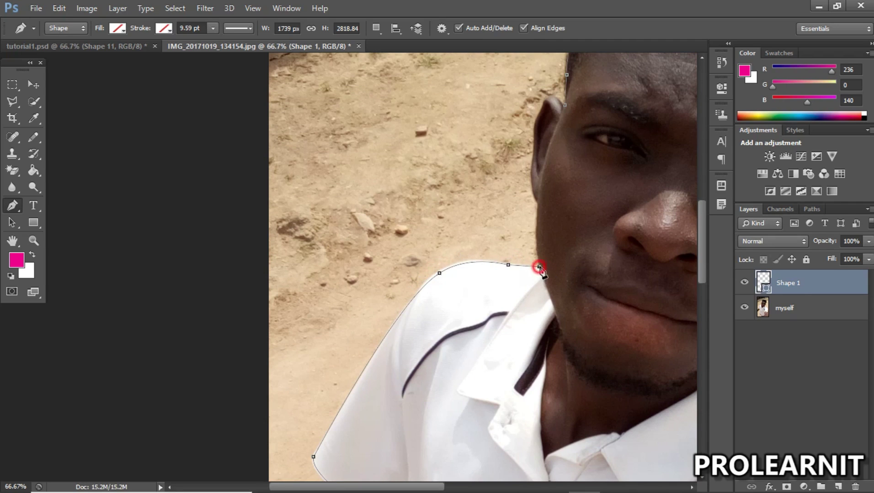
Trace the jaw, cheek and outer edge of the ear up to the starting anchor at the hairline, closing the outline.
left_click_drag(539, 204, 540, 146)
left_click(539, 204, "alt")
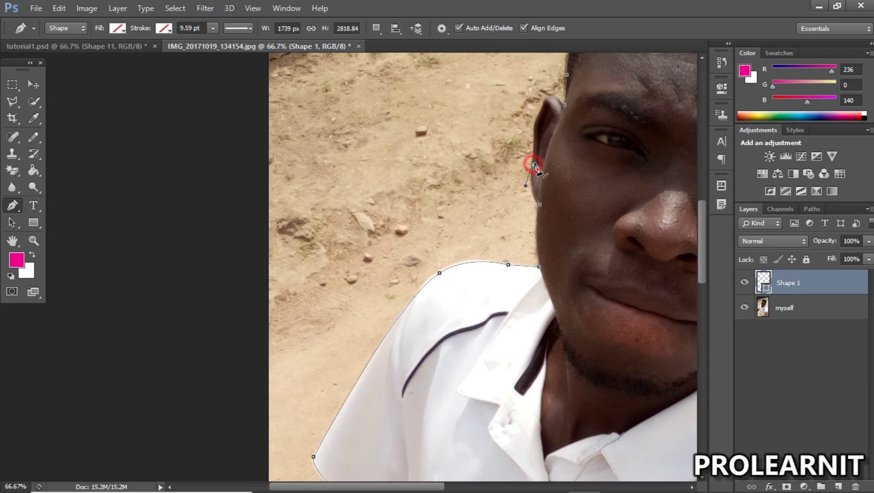
scroll(537, 164, "up", 3)
scroll(538, 166, "up", 2)
left_click(534, 197)
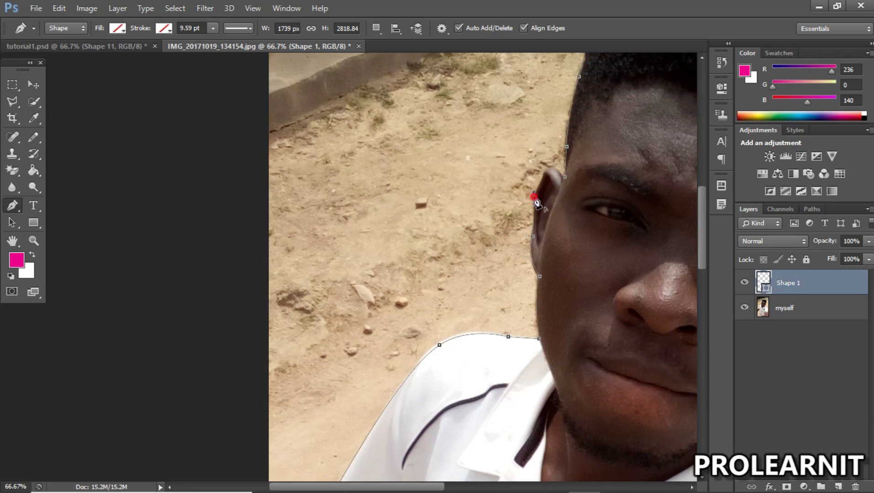
left_click(541, 182)
mouse_move(561, 179)
left_mouse_down()
mouse_move(573, 200)
mouse_move(567, 174)
left_mouse_up()
Convert the closed outline into a selection and check its edge around the whole man.
key("Return")
left_click(33, 85)
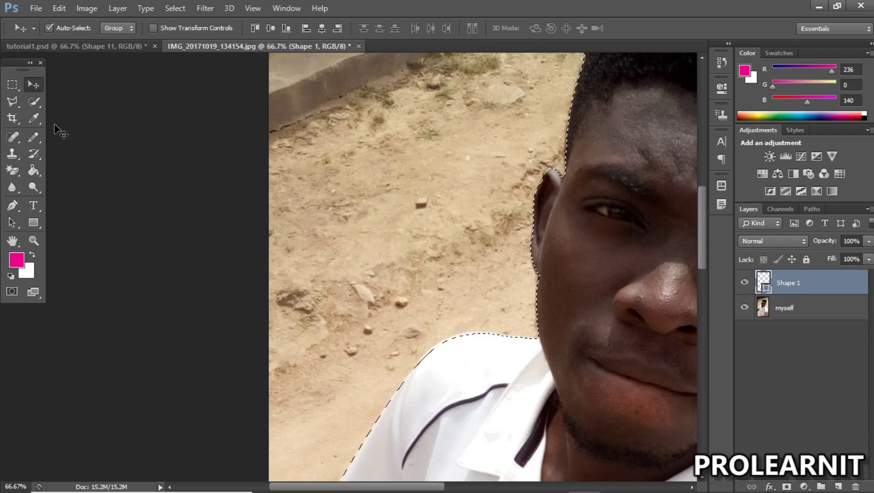
key("z")
left_click(435, 224, "alt")
left_click(436, 224, "alt")
left_click(439, 223, "alt")
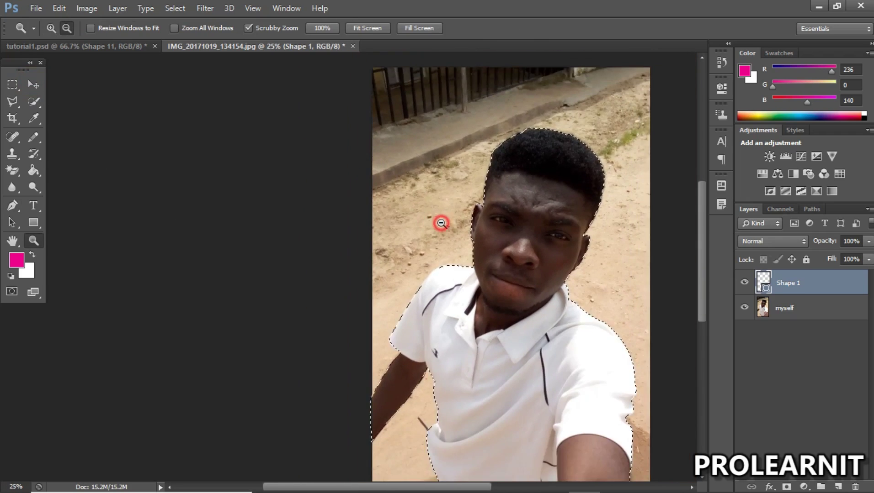
left_click(333, 230, "alt")
left_click(33, 84)
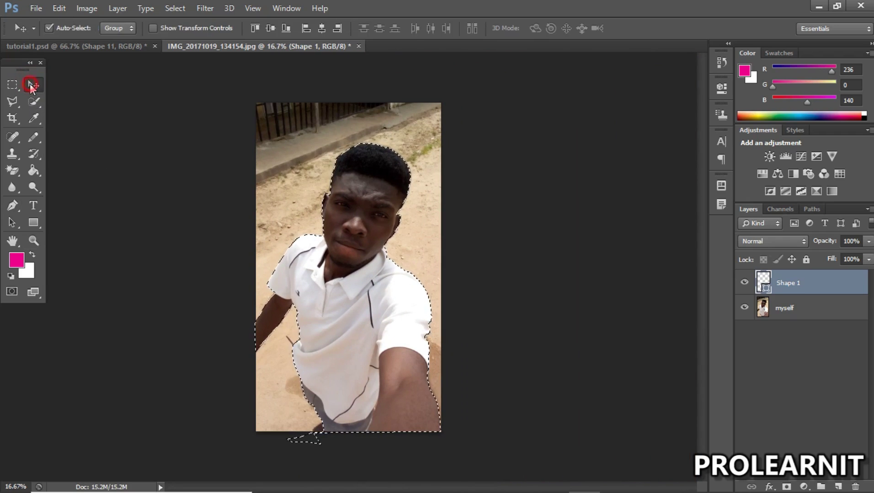
key("z")
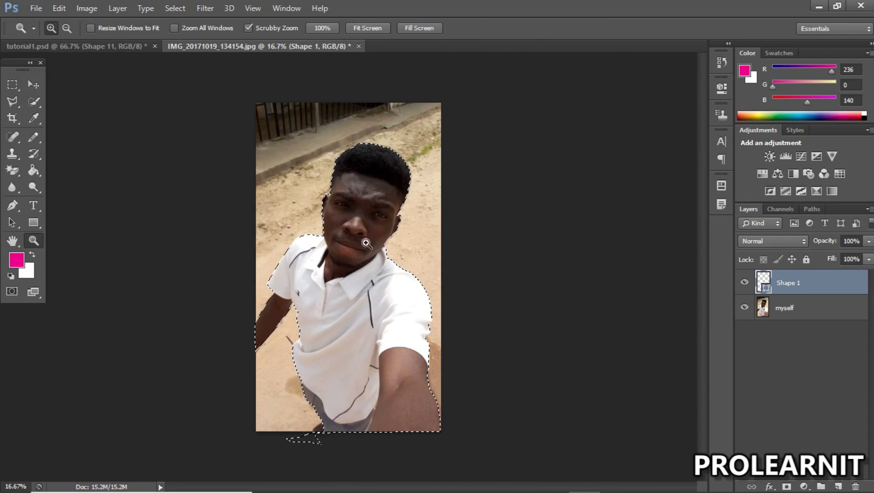
left_click(382, 210)
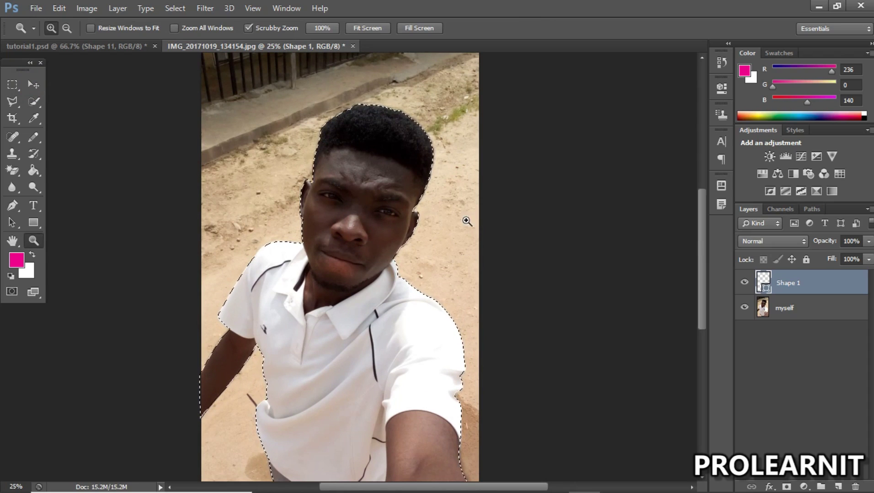
left_click(33, 85)
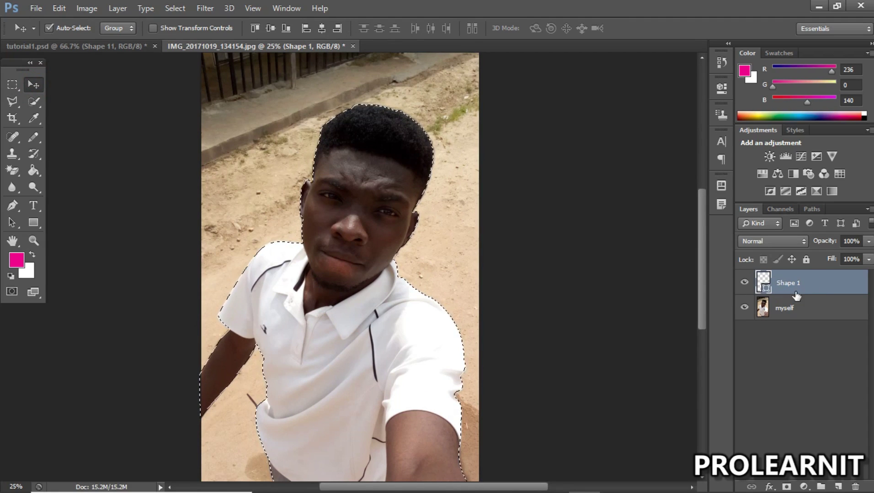
left_click(18, 204)
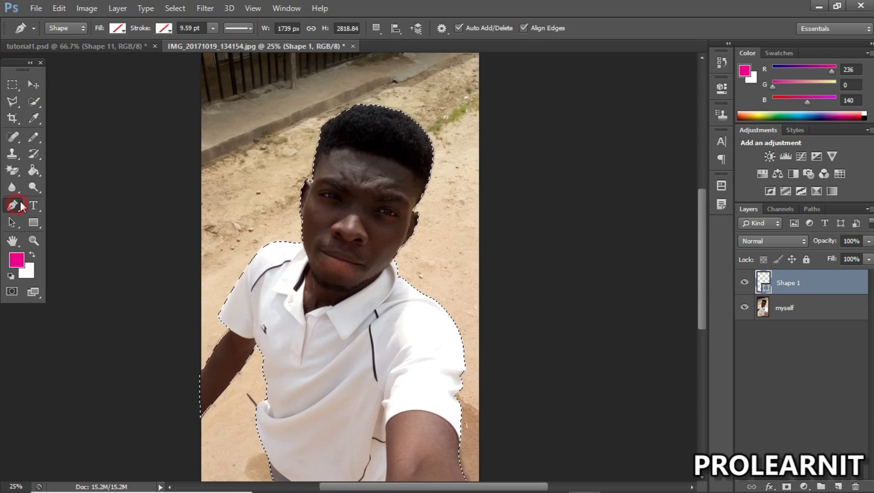
left_click(74, 25)
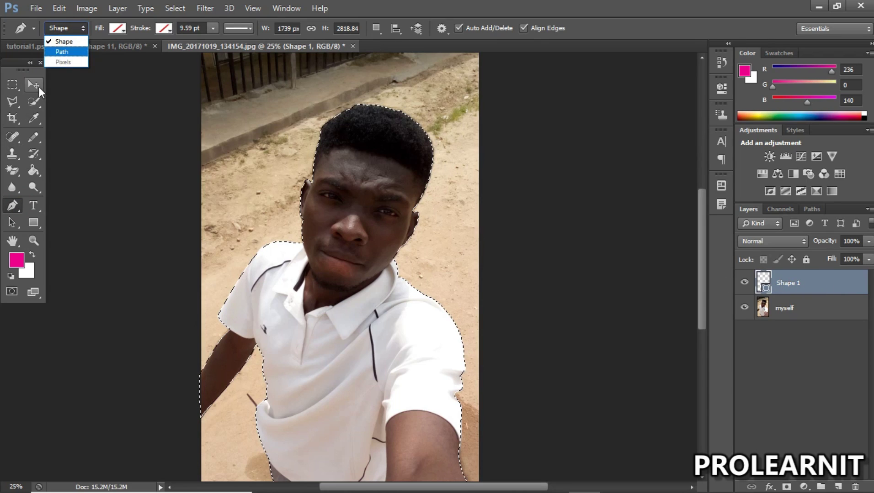
left_click(9, 215)
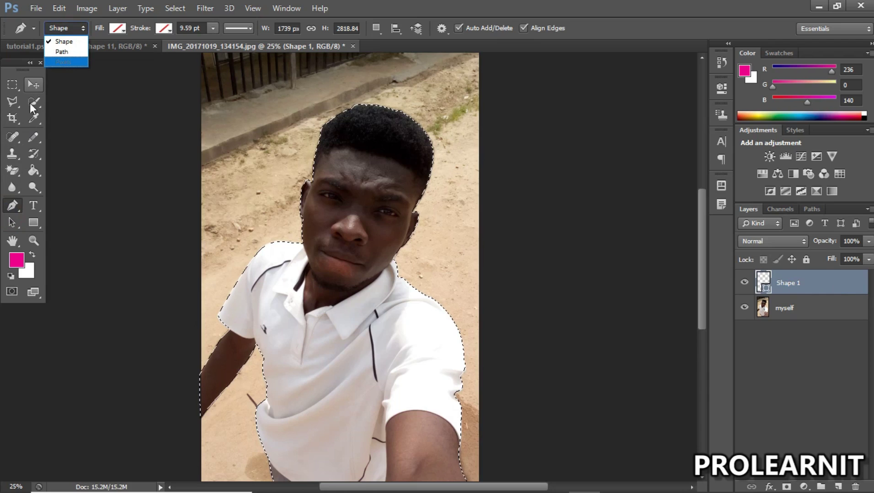
left_click(12, 207)
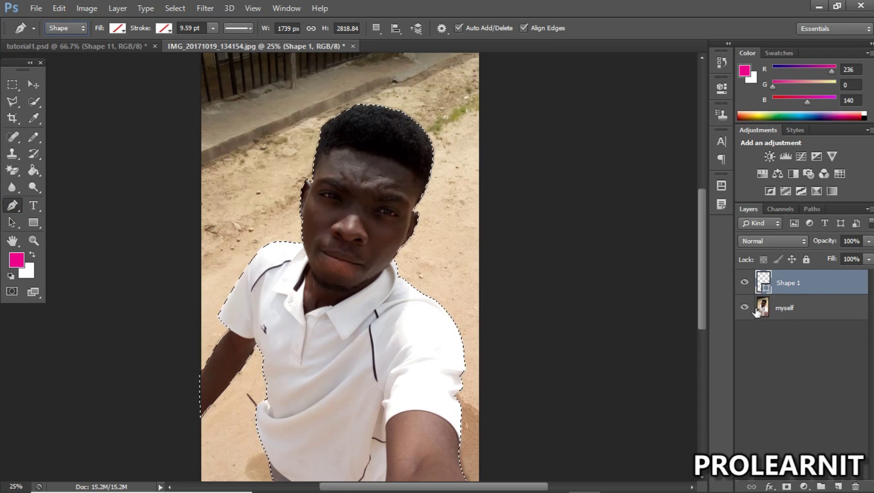
Copy the selected man from the myself layer onto a new layer and hide the original photo layer.
left_click(797, 310)
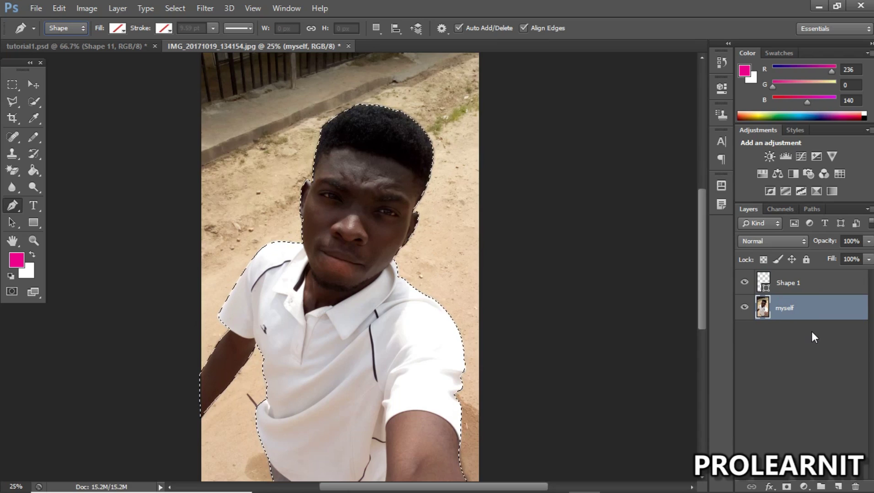
key("ctrl+j")
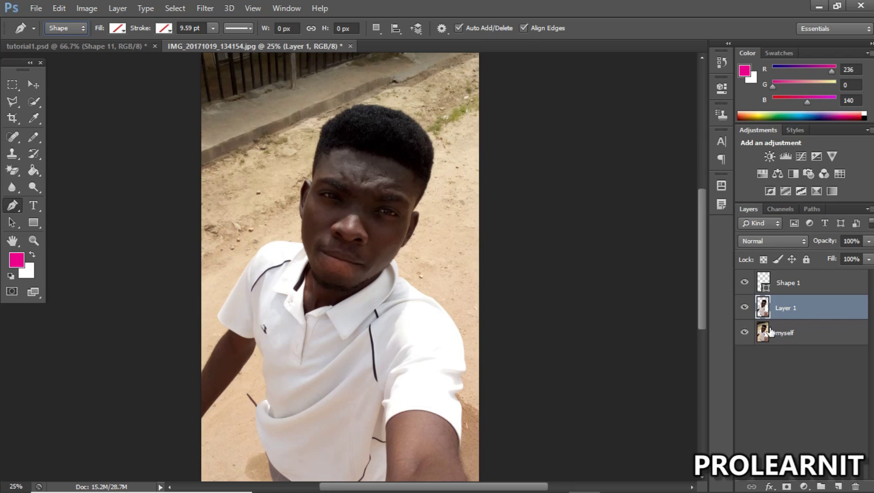
left_click(745, 334)
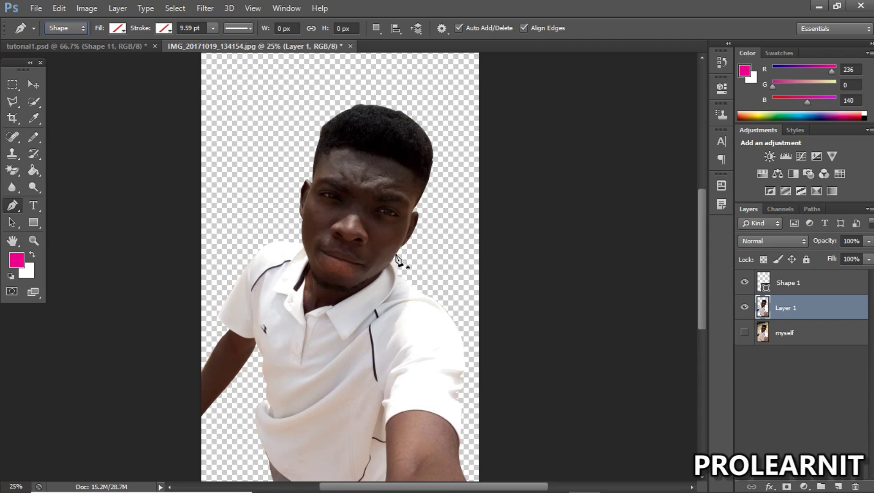
left_click(38, 83)
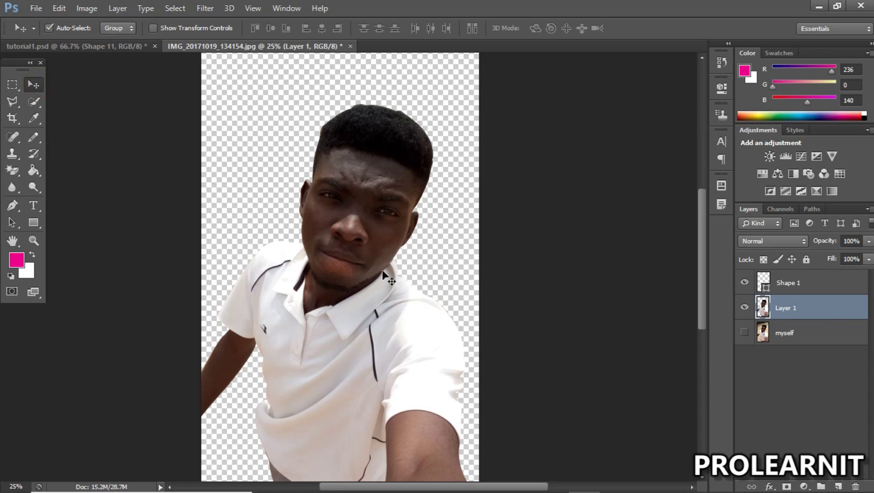
key("z")
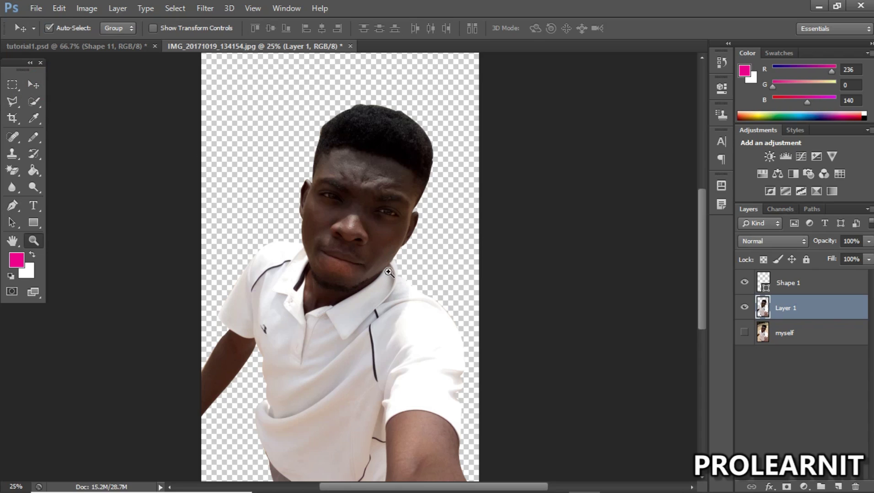
left_click(384, 251, "alt")
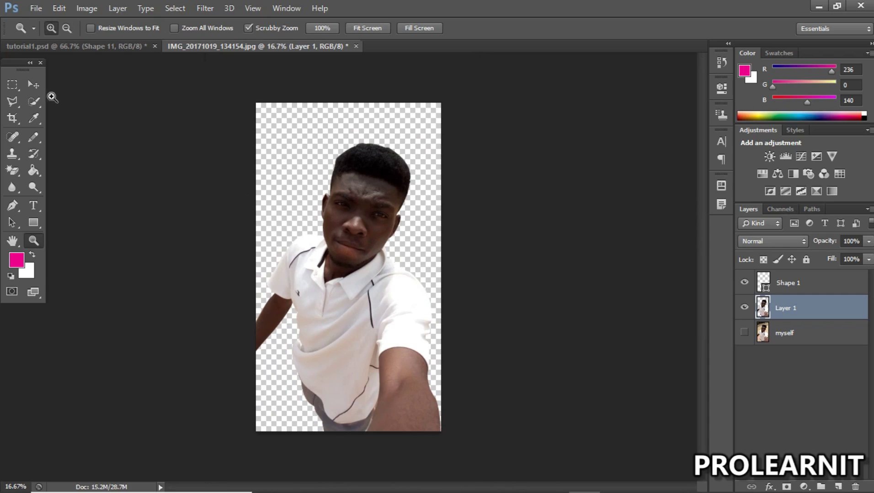
left_click(33, 84)
Delete the Shape 1 layer that holds the traced outline.
left_click(783, 334)
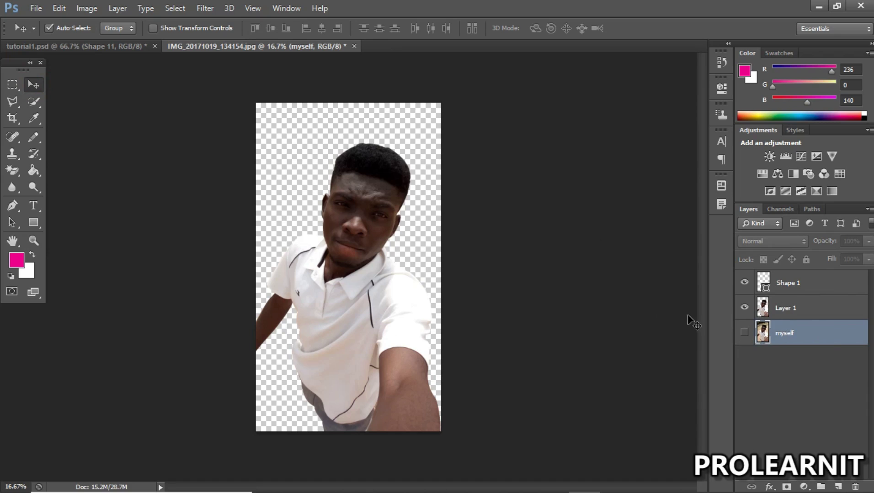
left_click(821, 291)
key("Delete")
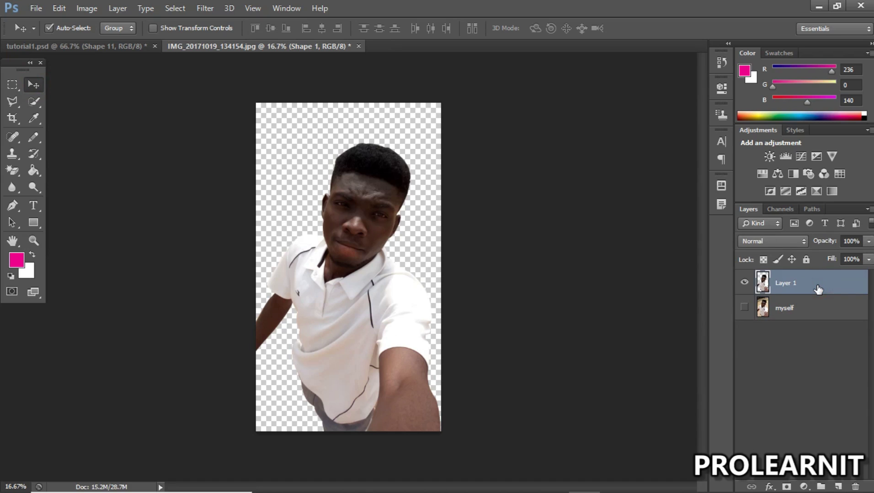
Toggle the cutout layer's visibility off and on twice, and try moving the man down and to the left, undoing the move.
left_click(744, 283)
left_click(745, 283)
left_click(745, 283)
left_click(745, 283)
left_click_drag(338, 330, 315, 337)
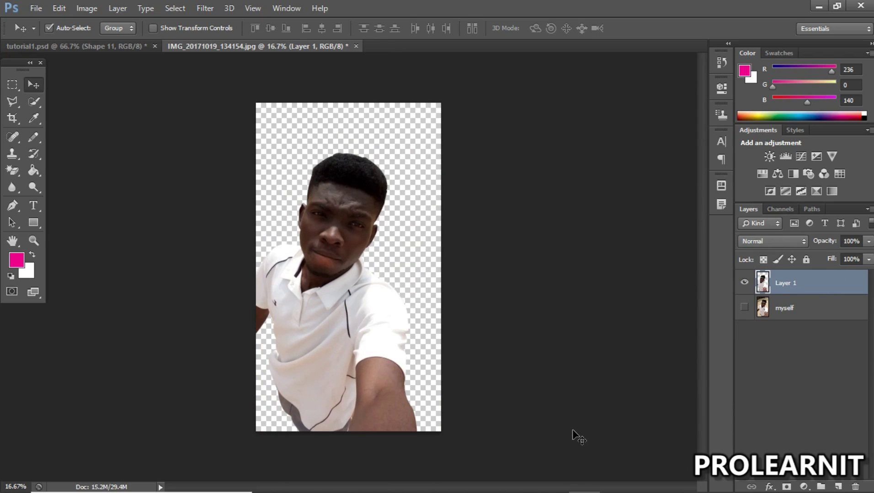
key("ctrl+z")
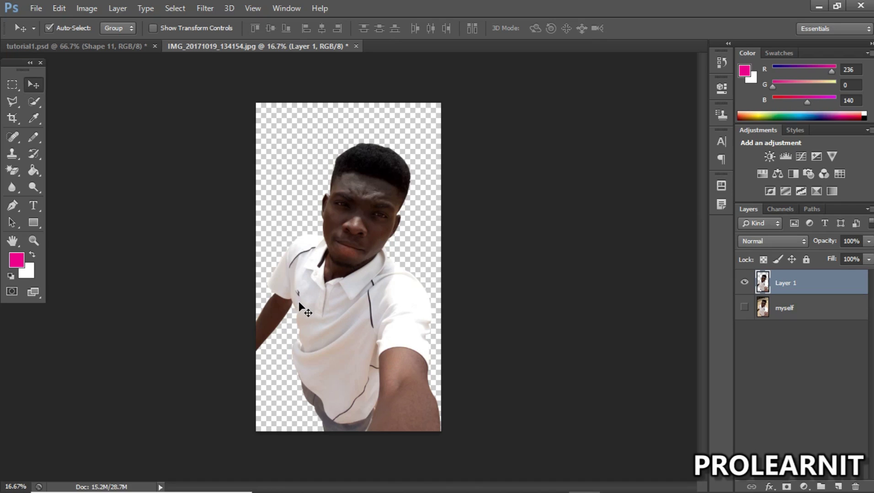
mouse_move(808, 479)
mouse_move(762, 484)
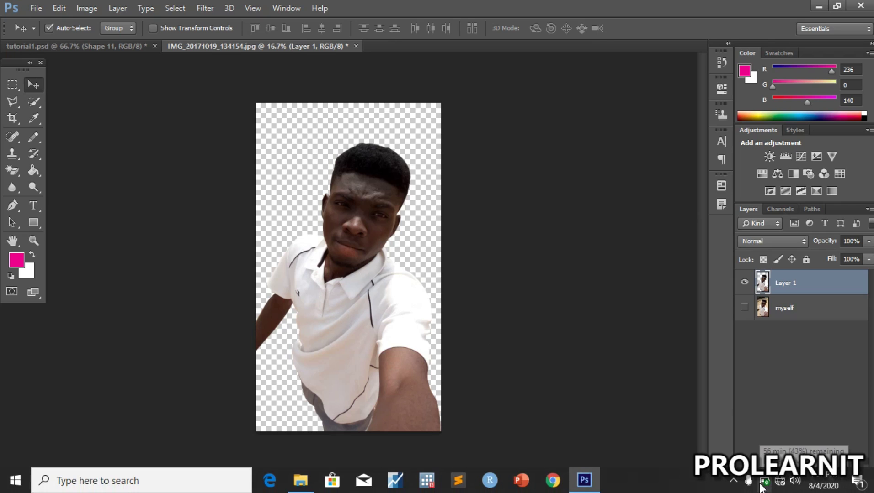
left_click(733, 481)
left_click(746, 453)
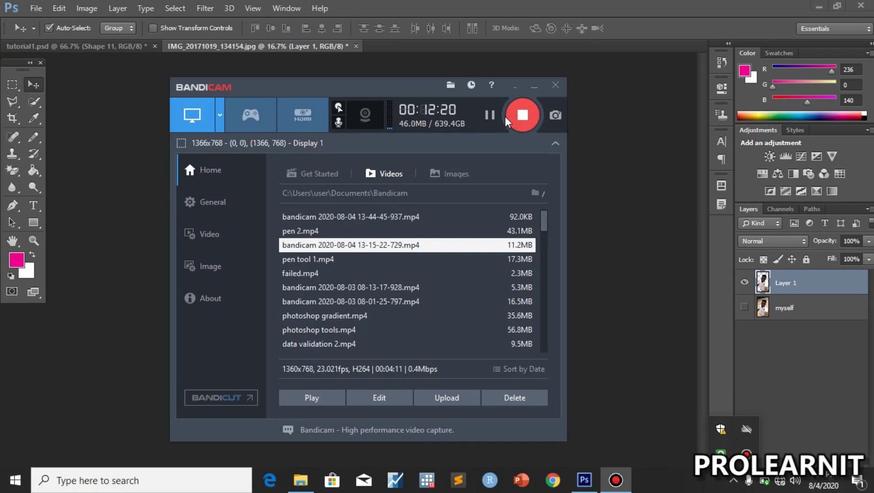